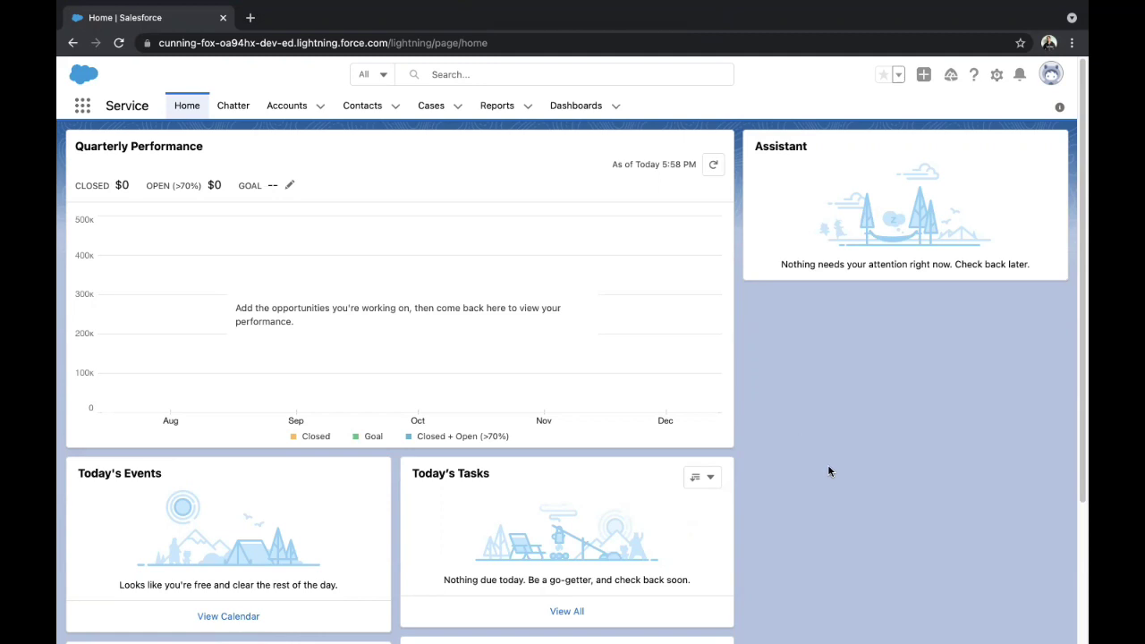
# Step: Open Omni-Channel Settings in Setup and save them with Omni-Channel and Skills-Based Routing enabled
pyautogui.click(997, 77)
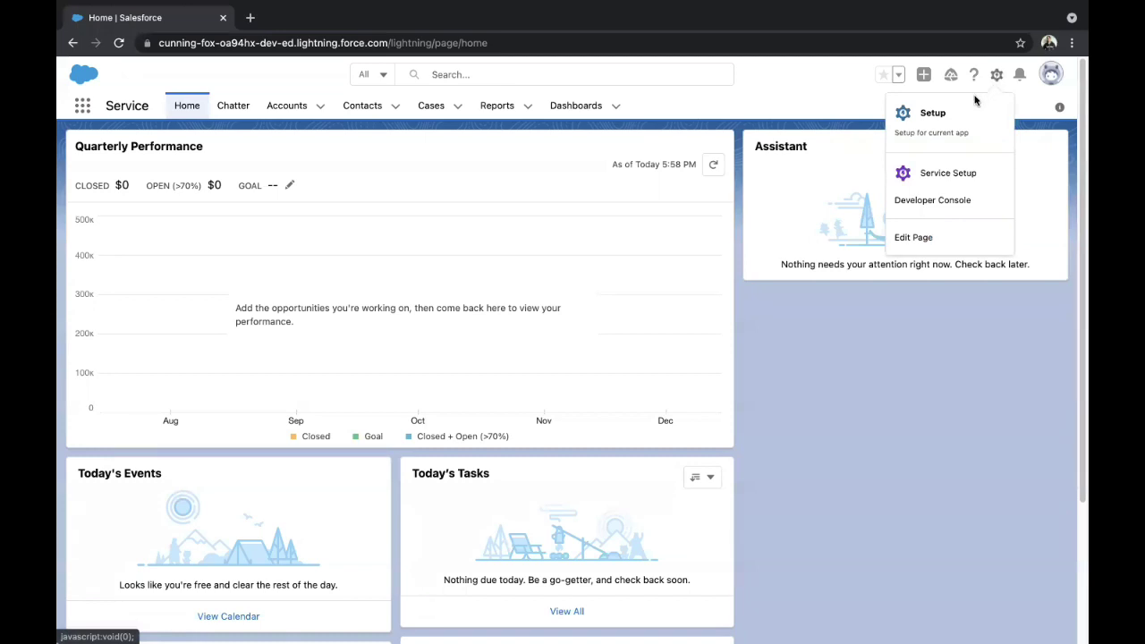
pyautogui.click(932, 118)
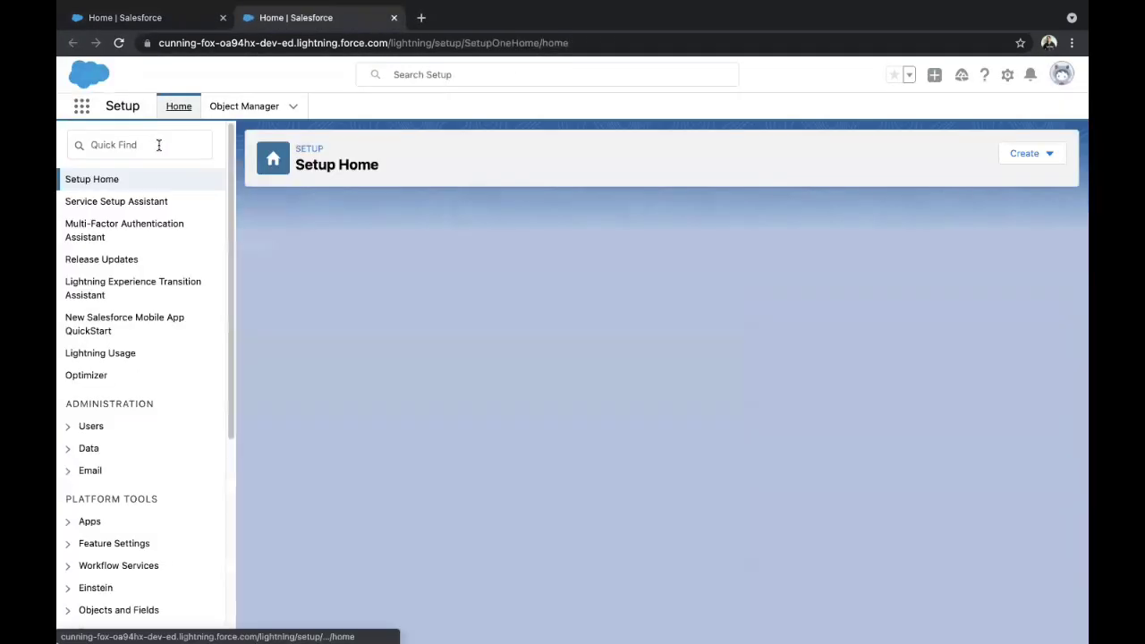
pyautogui.click(156, 145)
pyautogui.write('om')
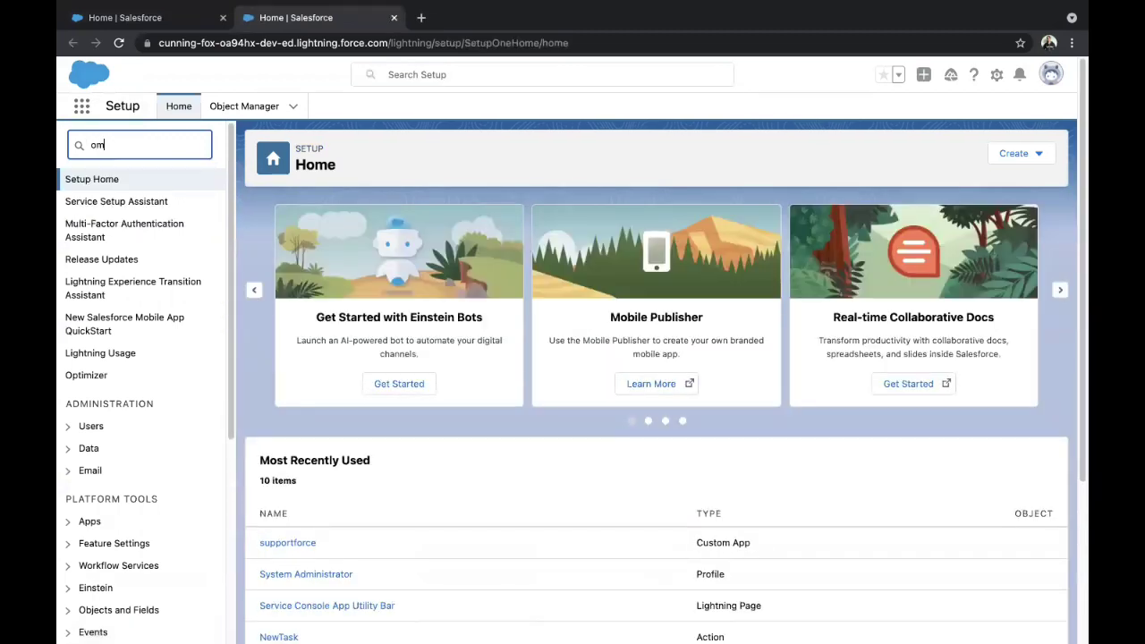
pyautogui.write('ni')
pyautogui.click(168, 267)
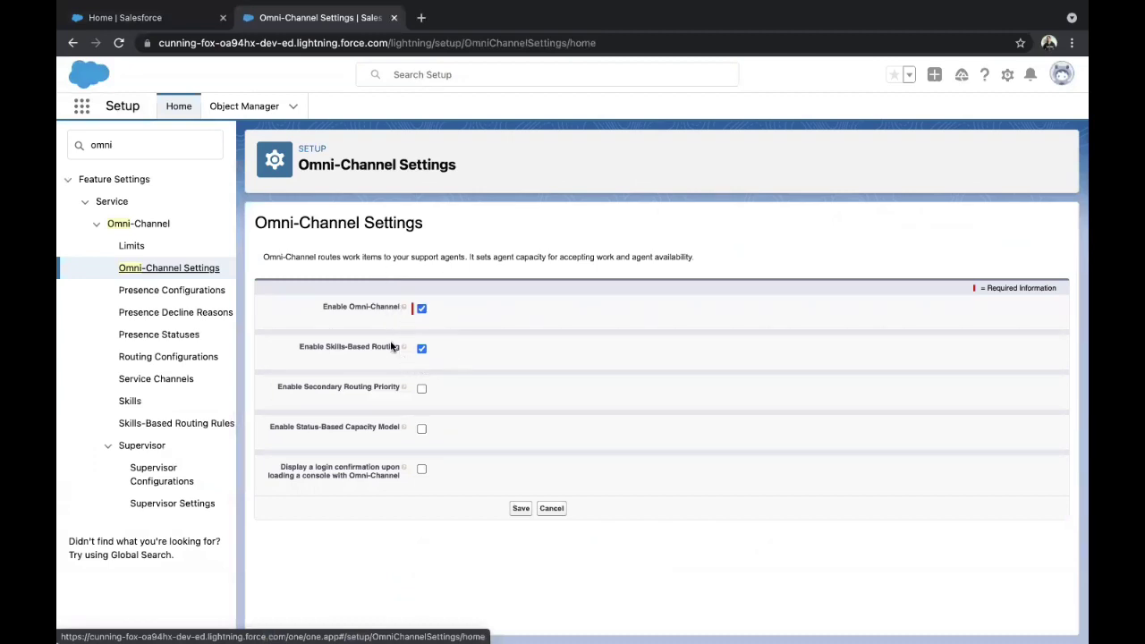
pyautogui.click(520, 508)
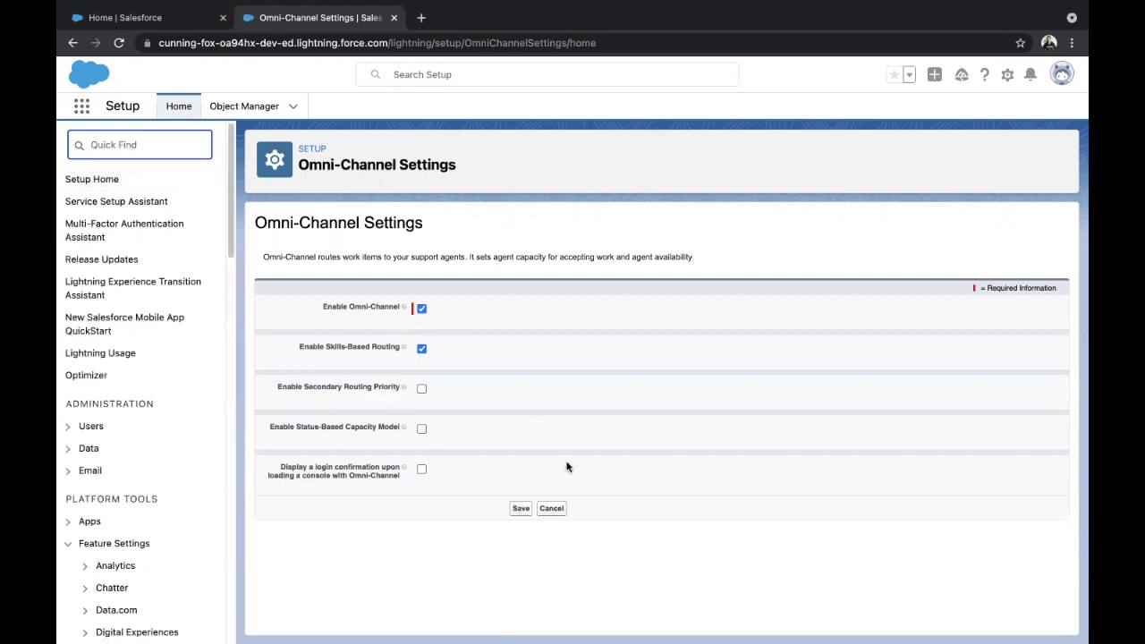
# Step: Find Service Channels in Setup and open the Case Flow channel's details
pyautogui.write('serv')
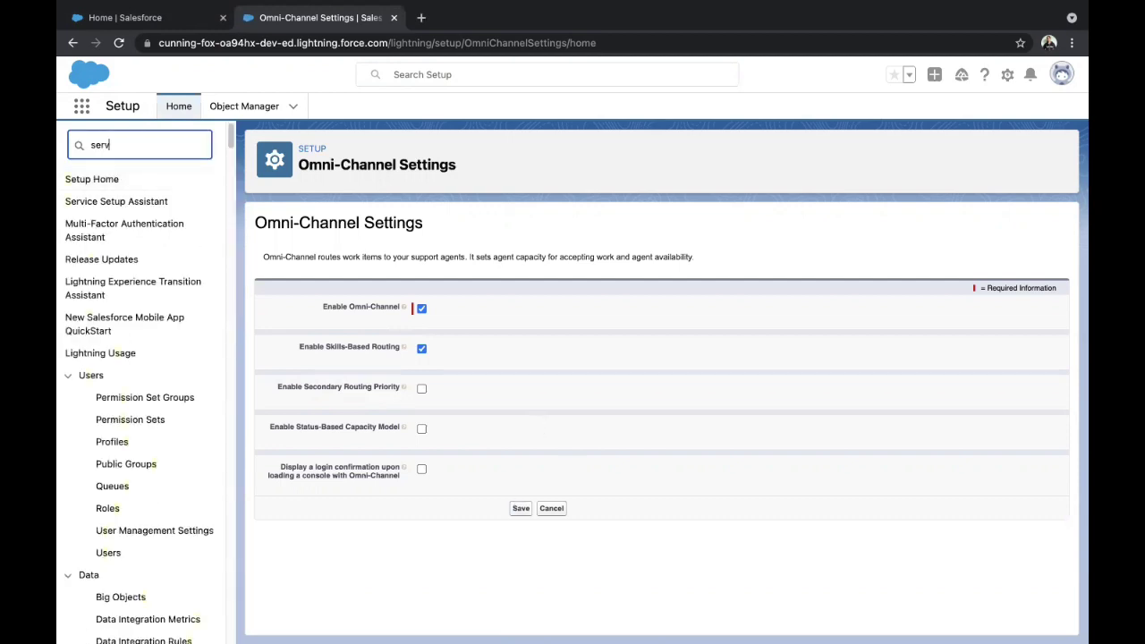
pyautogui.scroll(-10, 108, 363)
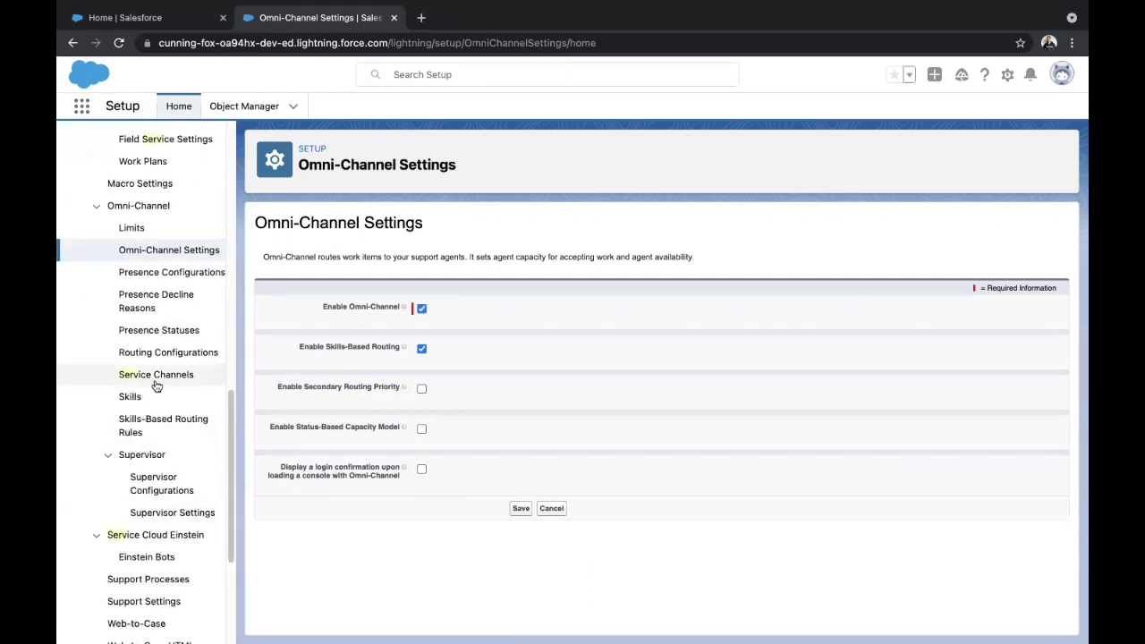
pyautogui.click(156, 376)
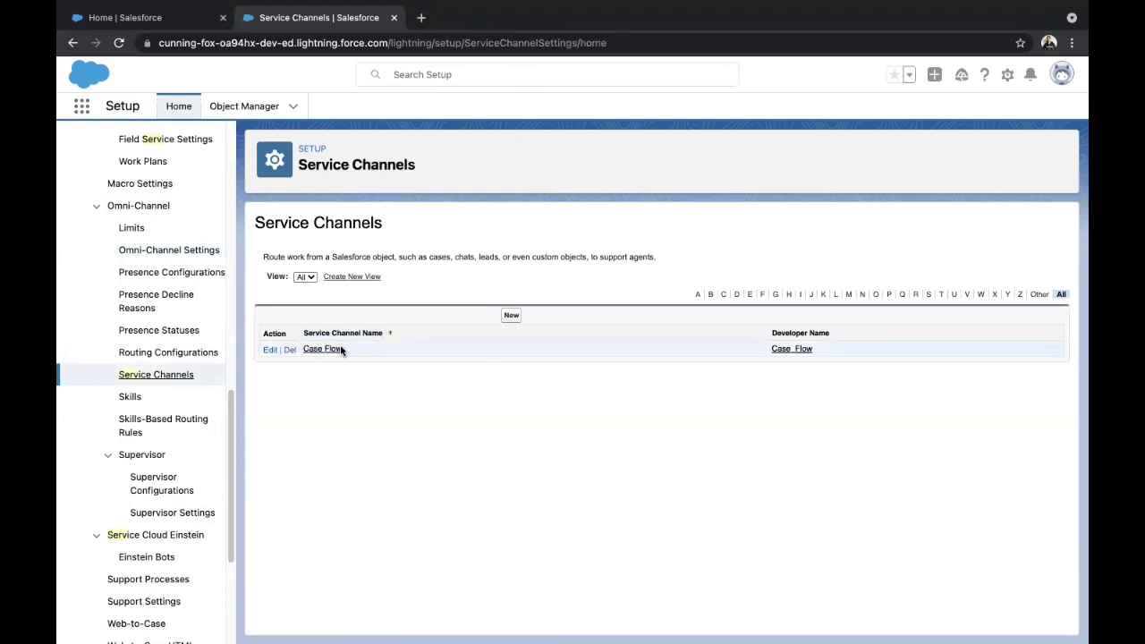
pyautogui.click(338, 348)
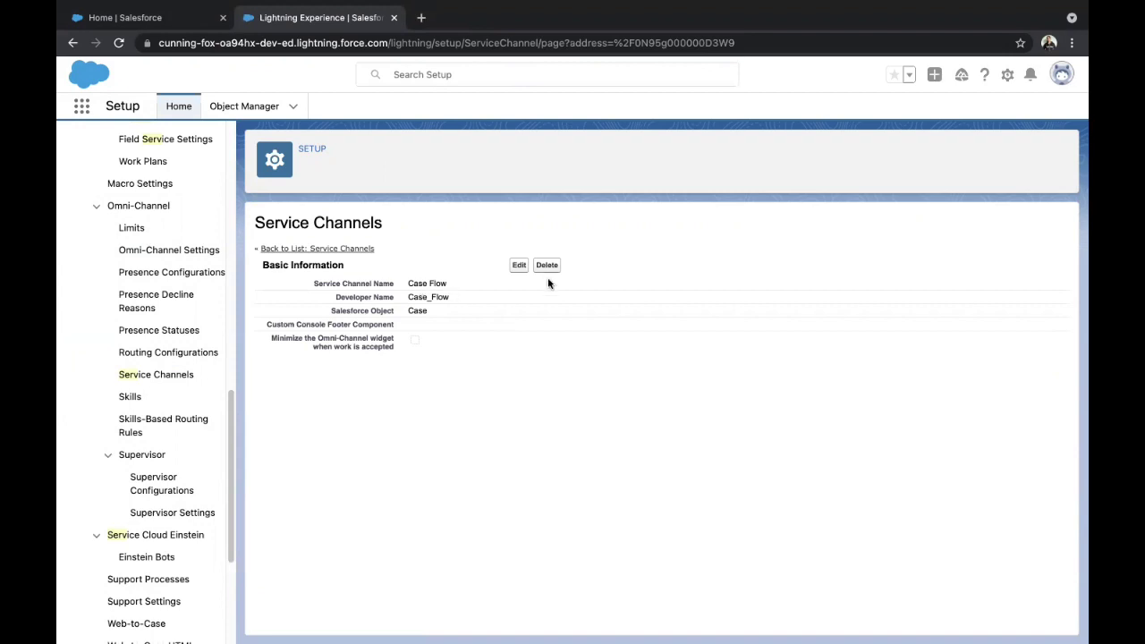
# Step: Find Routing Configurations in Setup and open the Case Flow Config details
pyautogui.scroll(-3, 166, 281)
pyautogui.scroll(15, 167, 284)
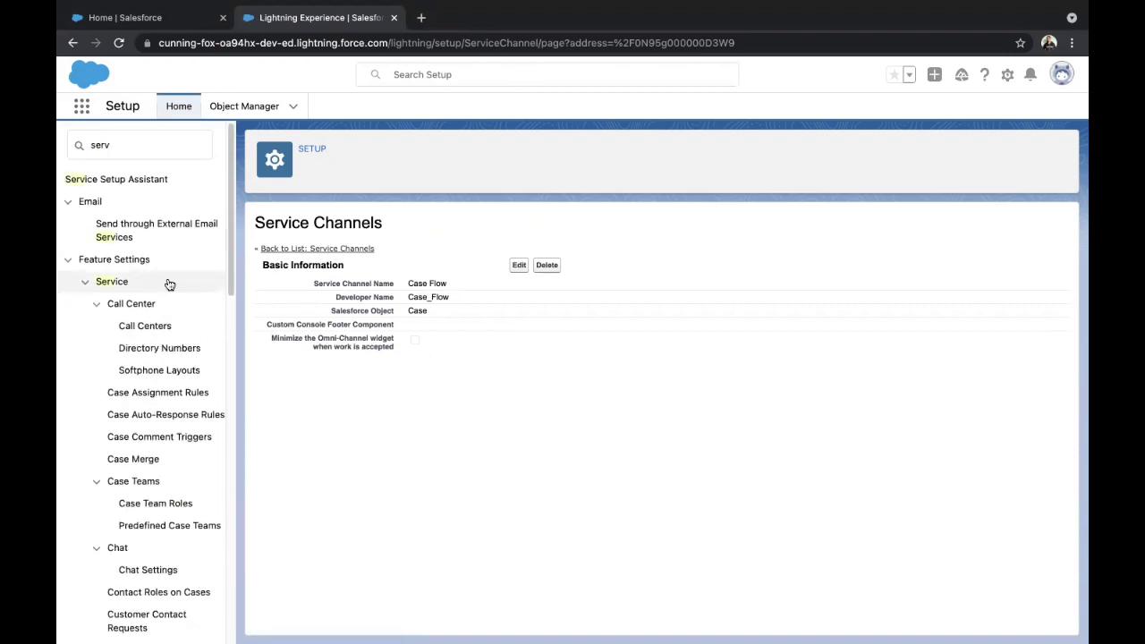
pyautogui.click(167, 149)
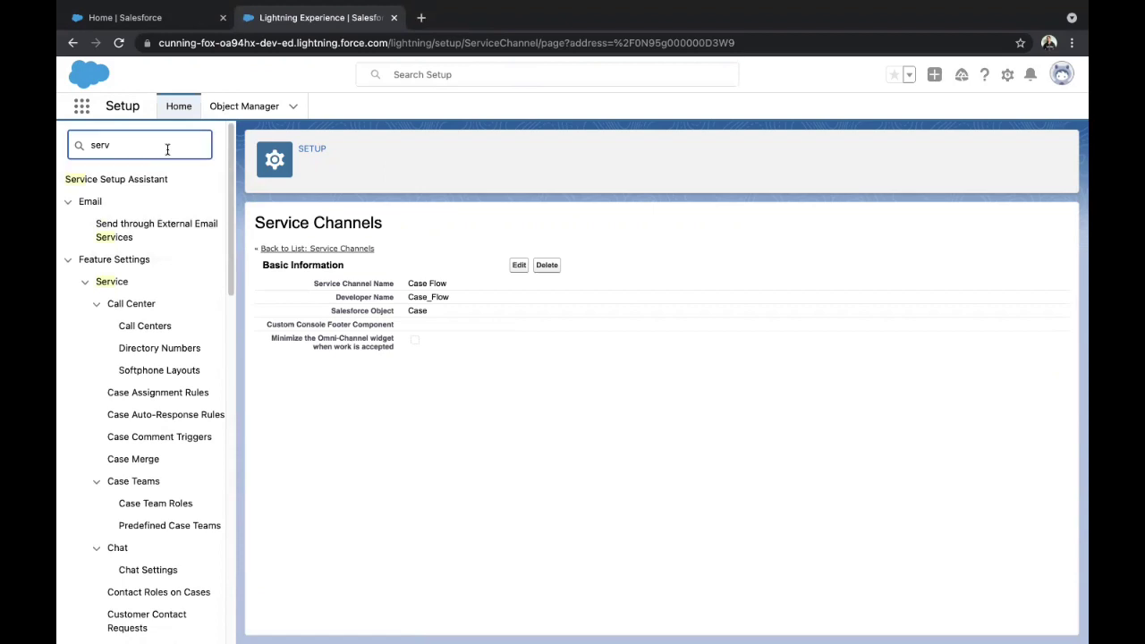
pyautogui.doubleClick(167, 149)
pyautogui.write('rout')
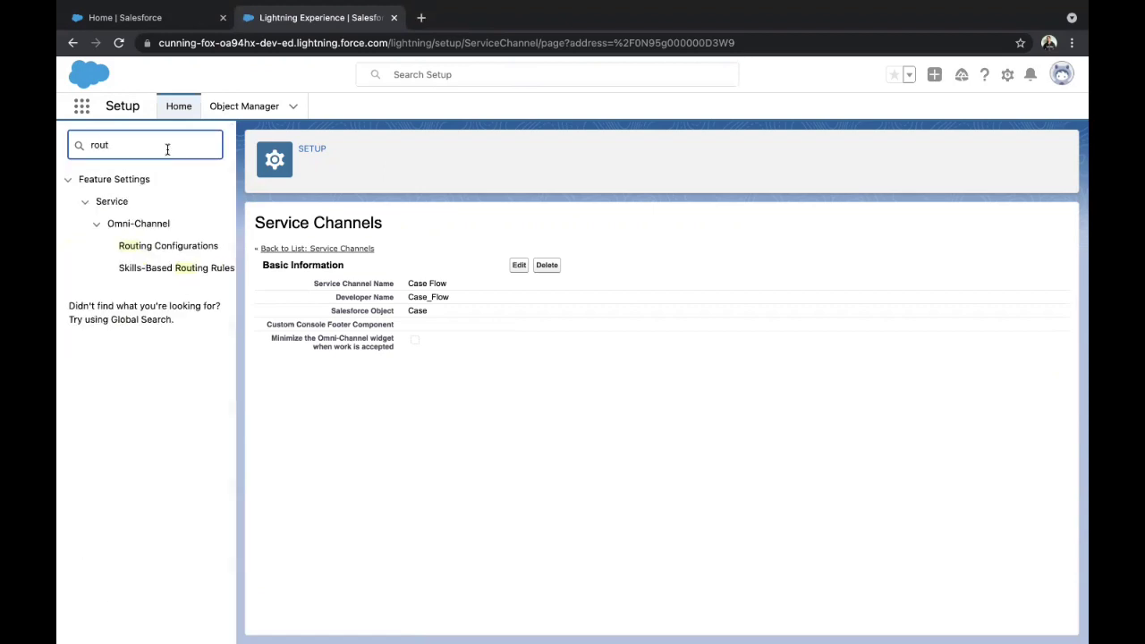
pyautogui.click(190, 245)
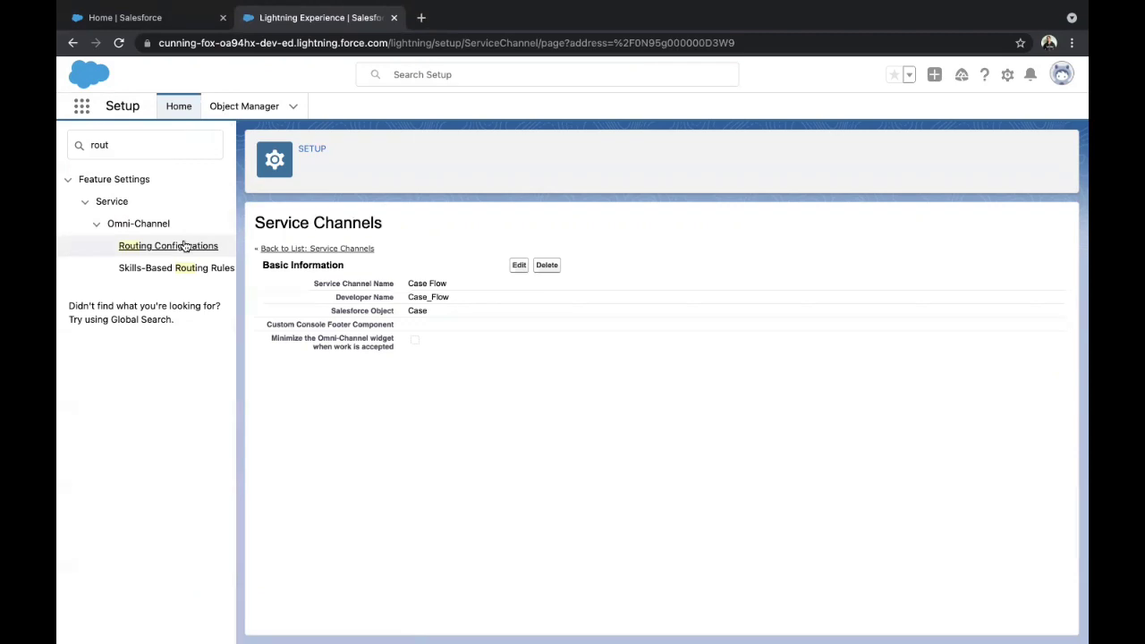
pyautogui.click(185, 245)
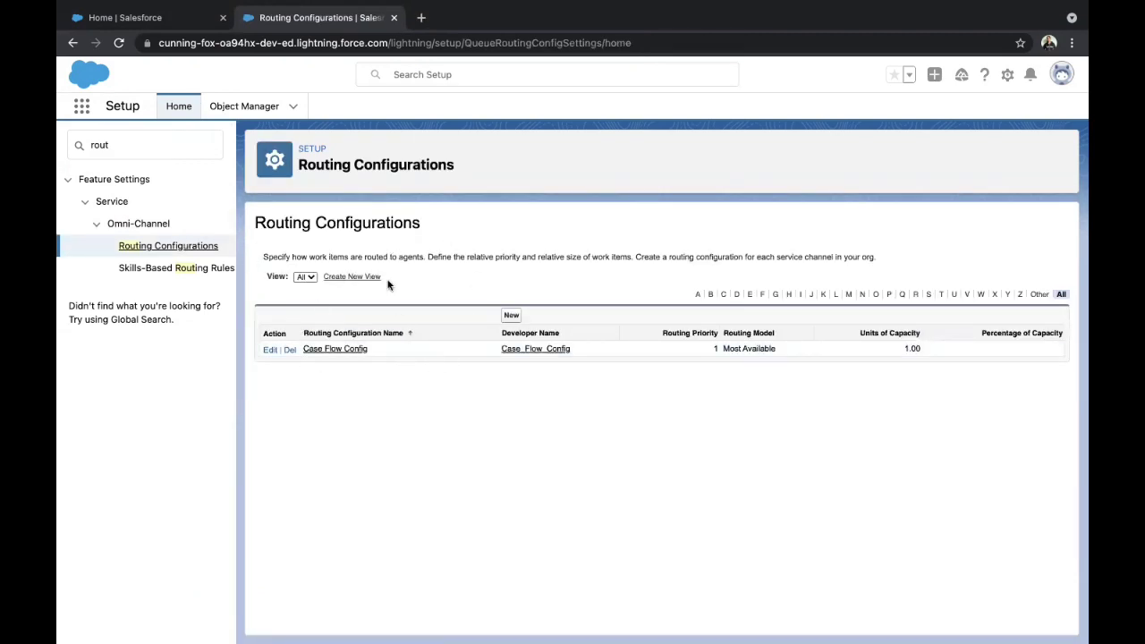
pyautogui.click(348, 350)
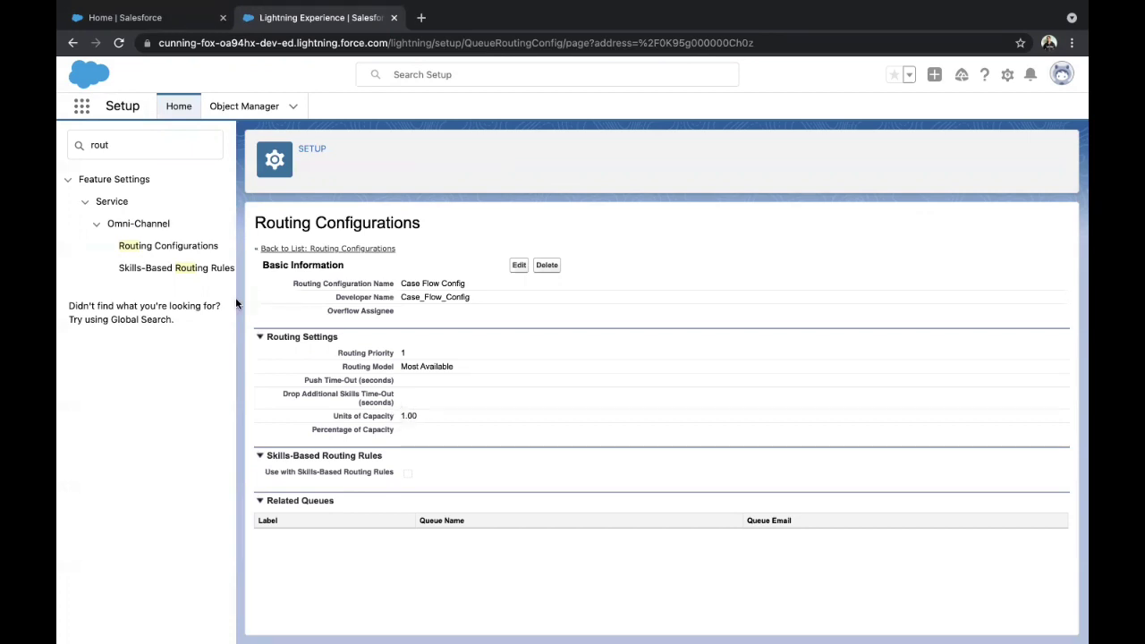
# Step: Find the Omni-Channel Skills page in Setup and open its list of skills
pyautogui.click(168, 150)
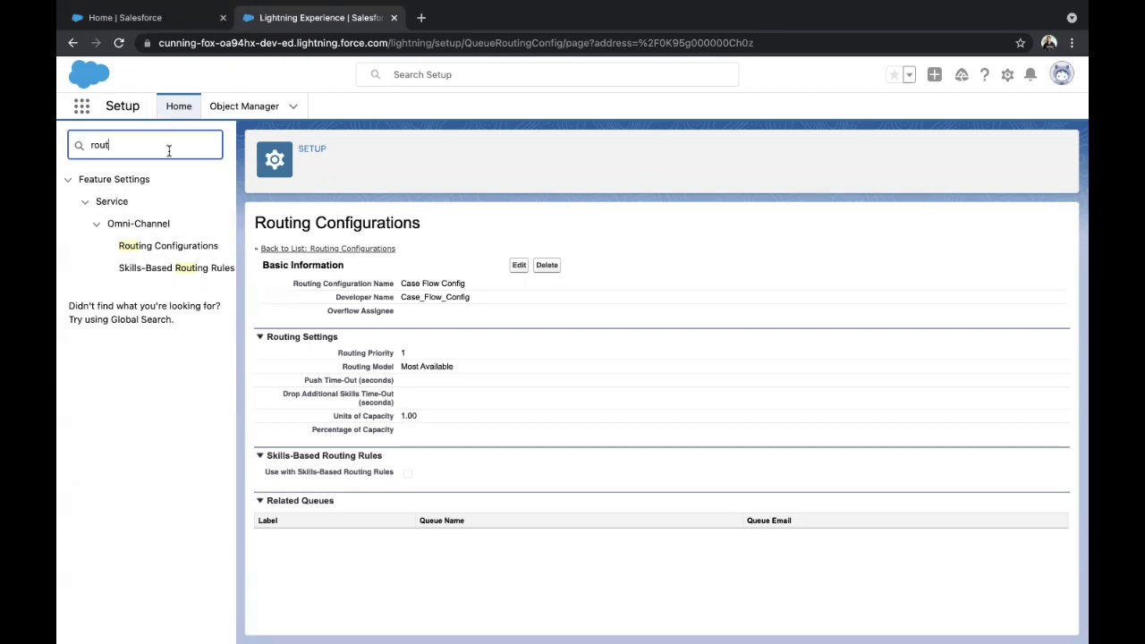
pyautogui.doubleClick(168, 151)
pyautogui.write('skill')
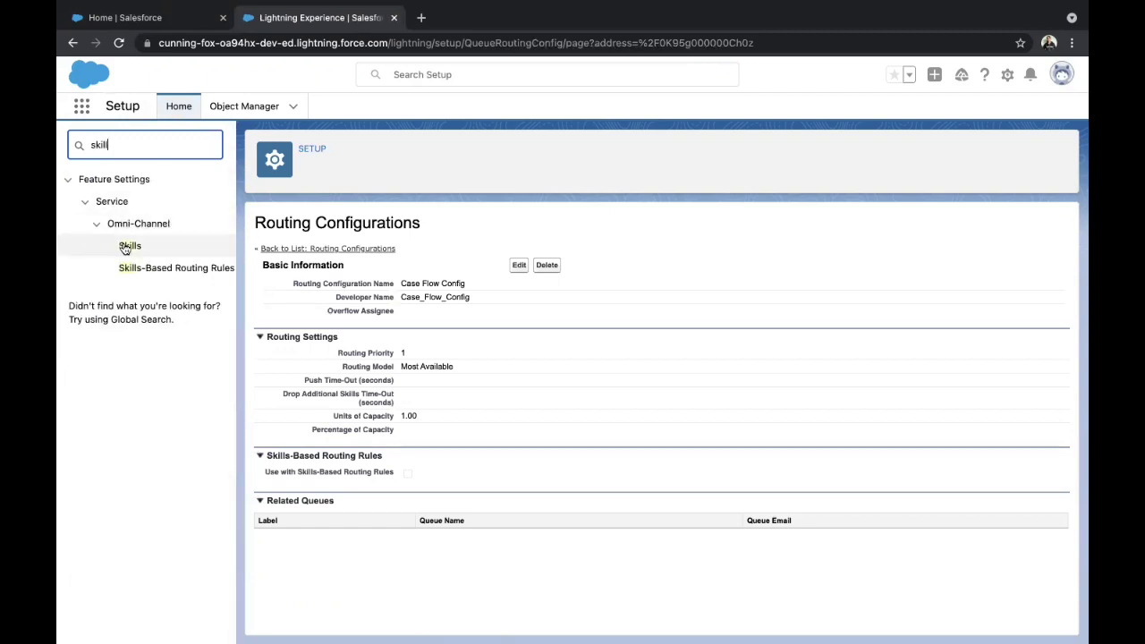
pyautogui.click(128, 246)
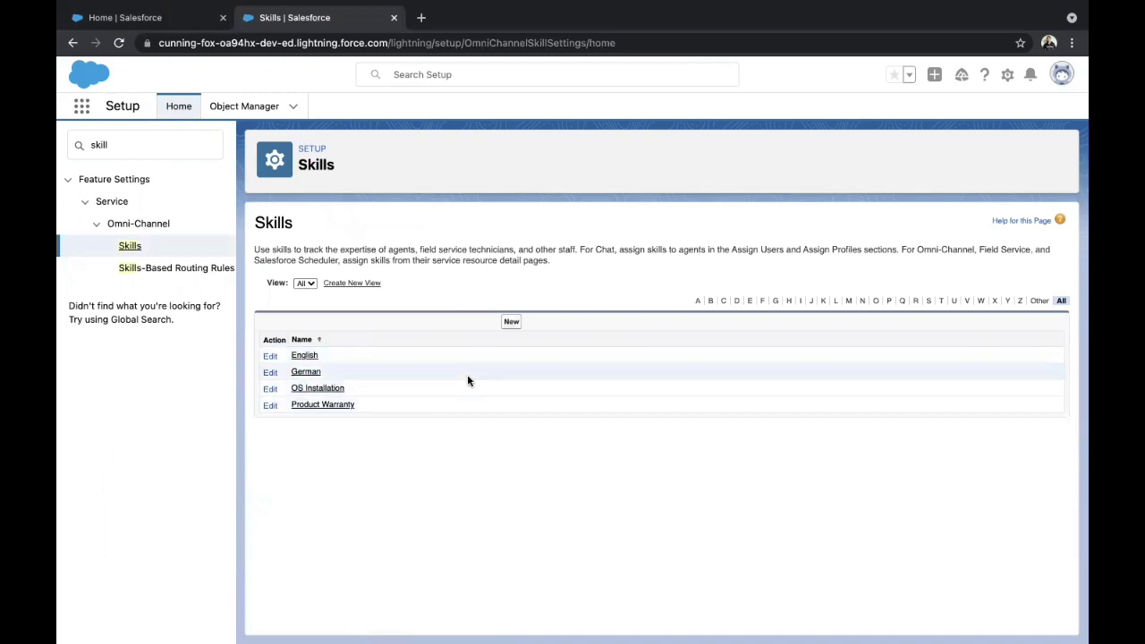
pyautogui.click(510, 322)
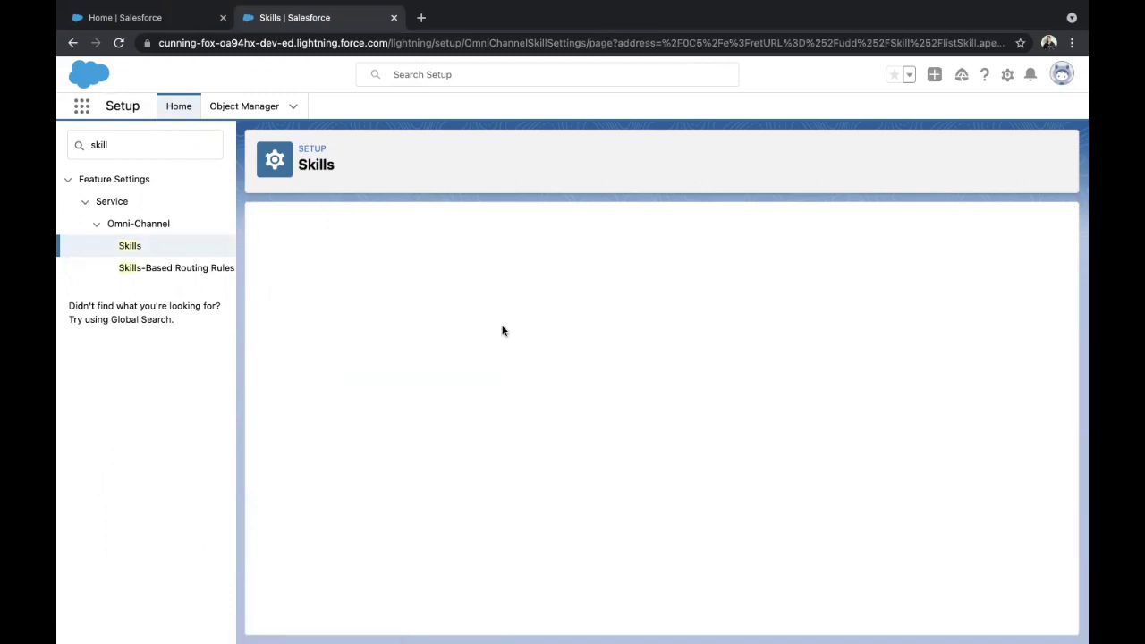
pyautogui.click(464, 340)
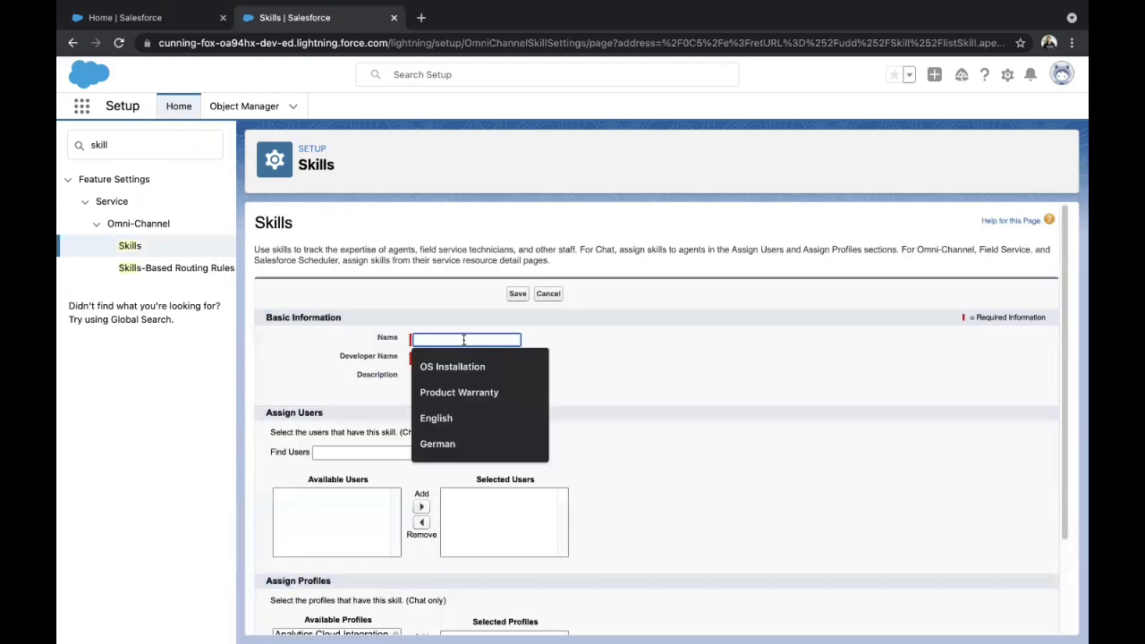
pyautogui.click(514, 309)
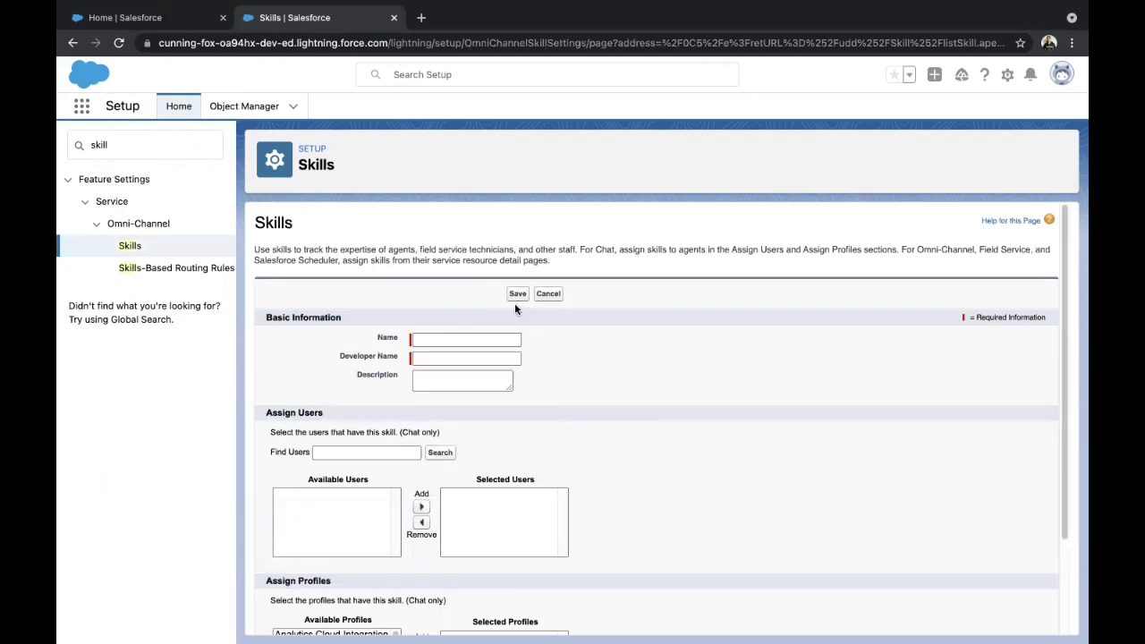
pyautogui.click(130, 246)
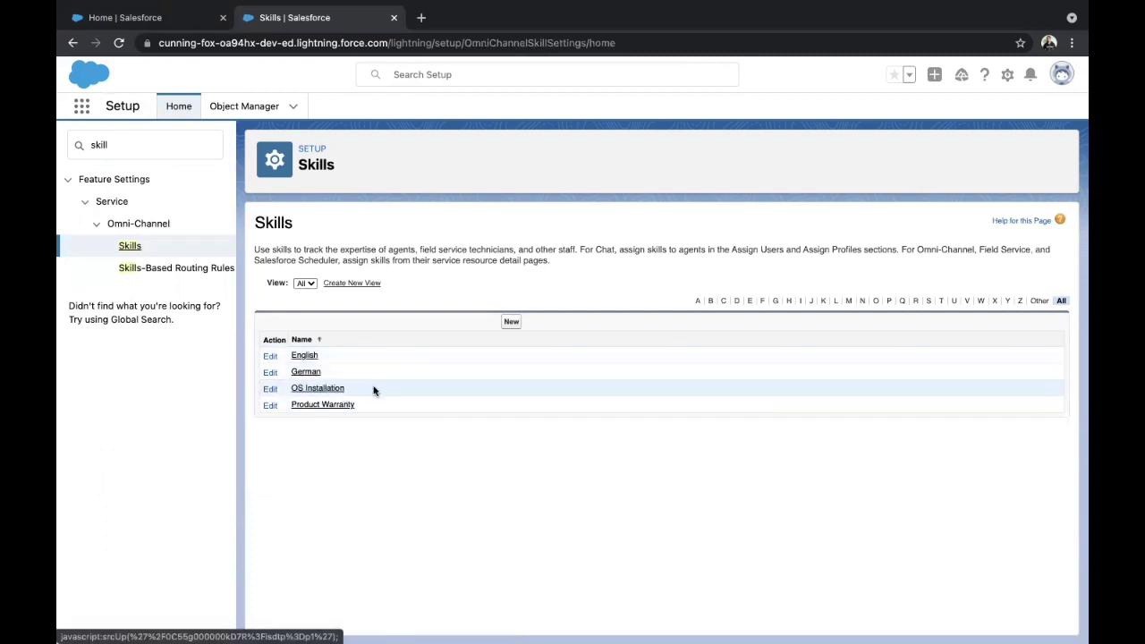
# Step: Find the Users page in Setup and open the detail record of the user with the CEO role
pyautogui.click(144, 147)
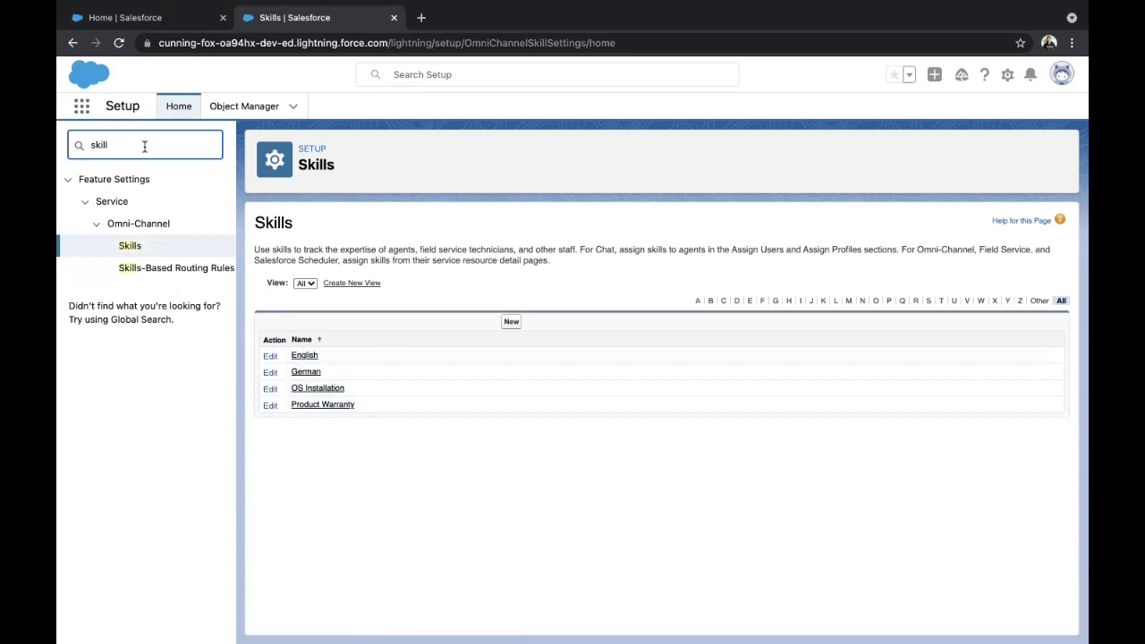
pyautogui.hotkey('ctrl', 'a')
pyautogui.write('use')
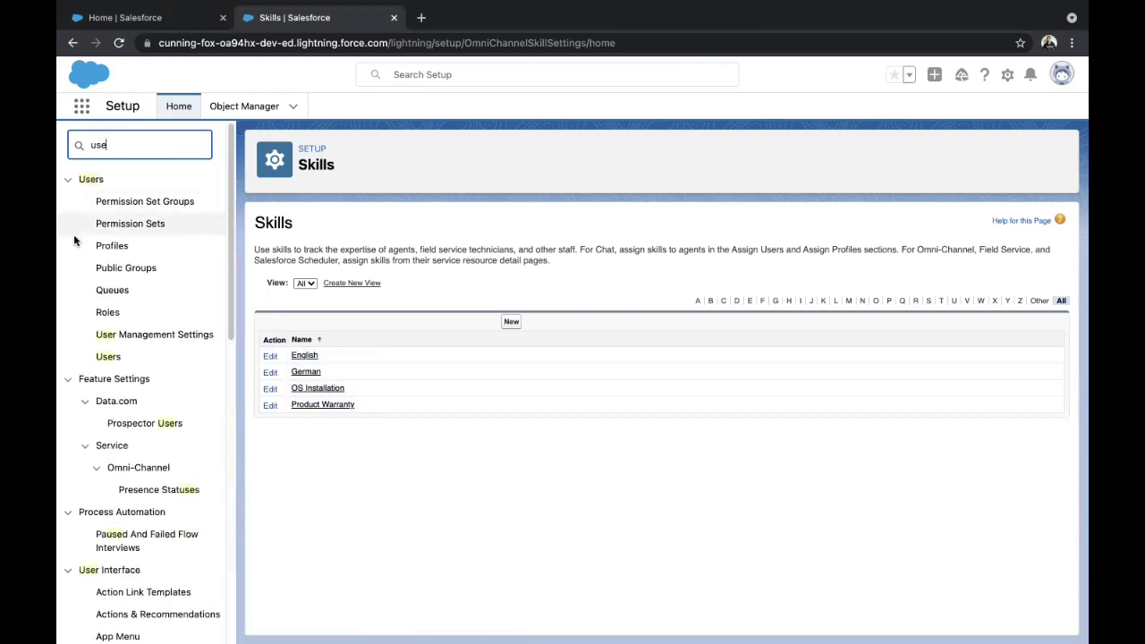
pyautogui.click(106, 354)
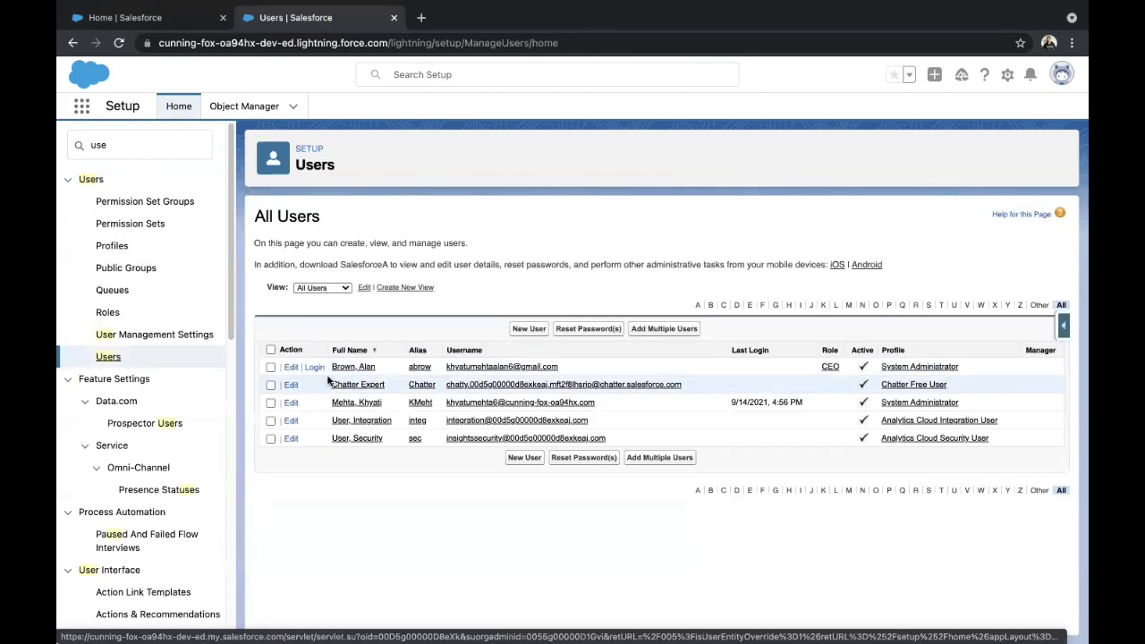
pyautogui.click(348, 374)
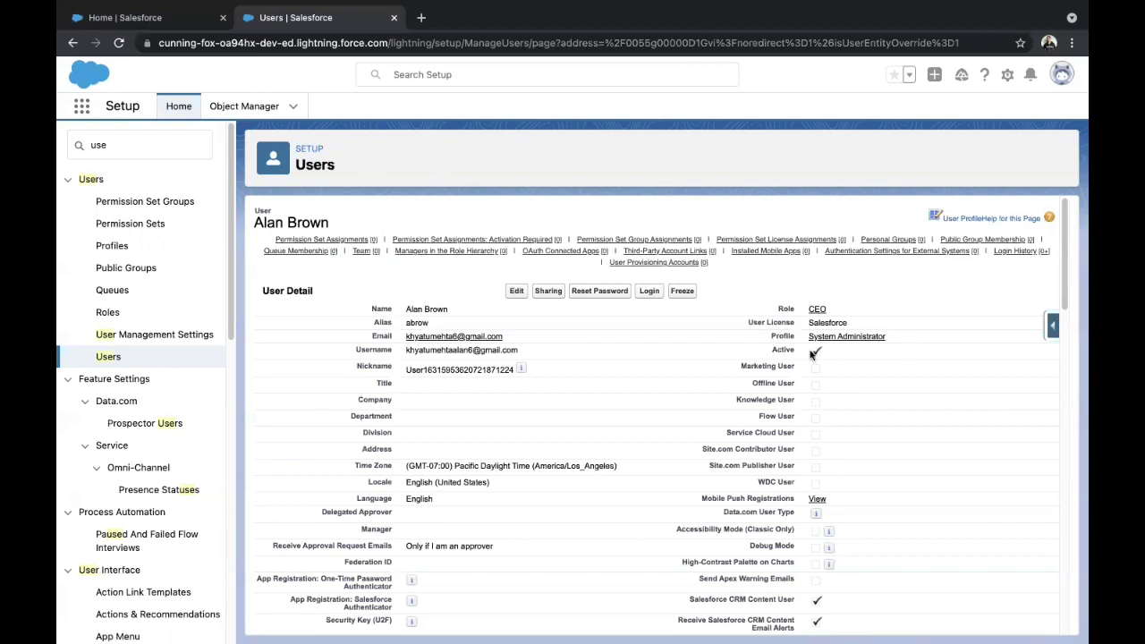
# Step: Leave Setup and open the Service Resources list by searching the available apps and items for "serv"
pyautogui.click(146, 146)
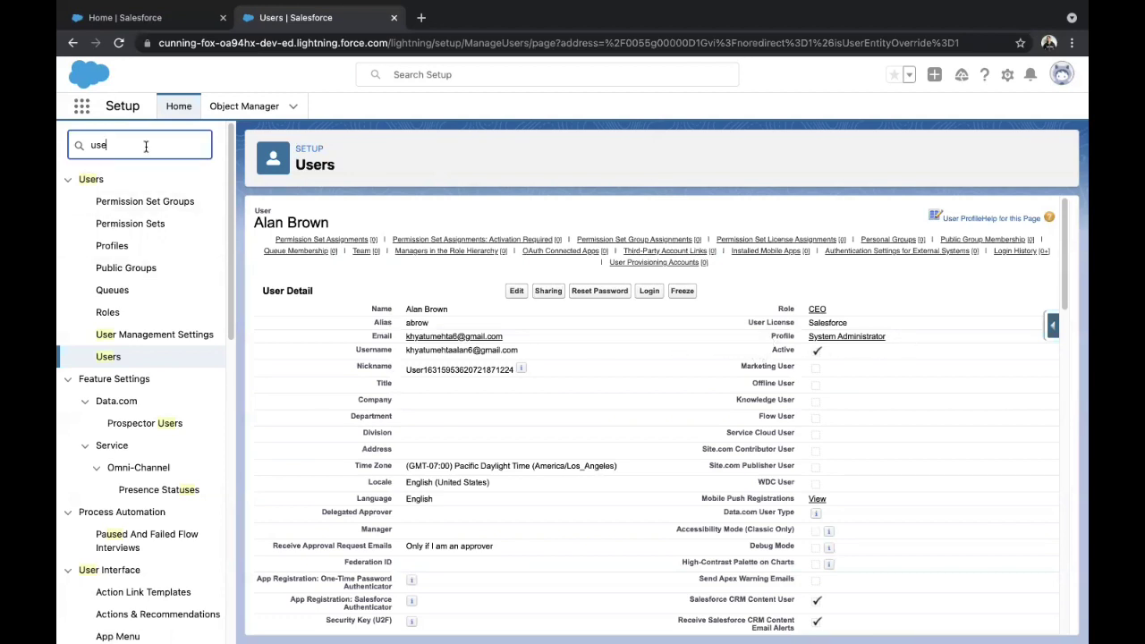
pyautogui.click(81, 107)
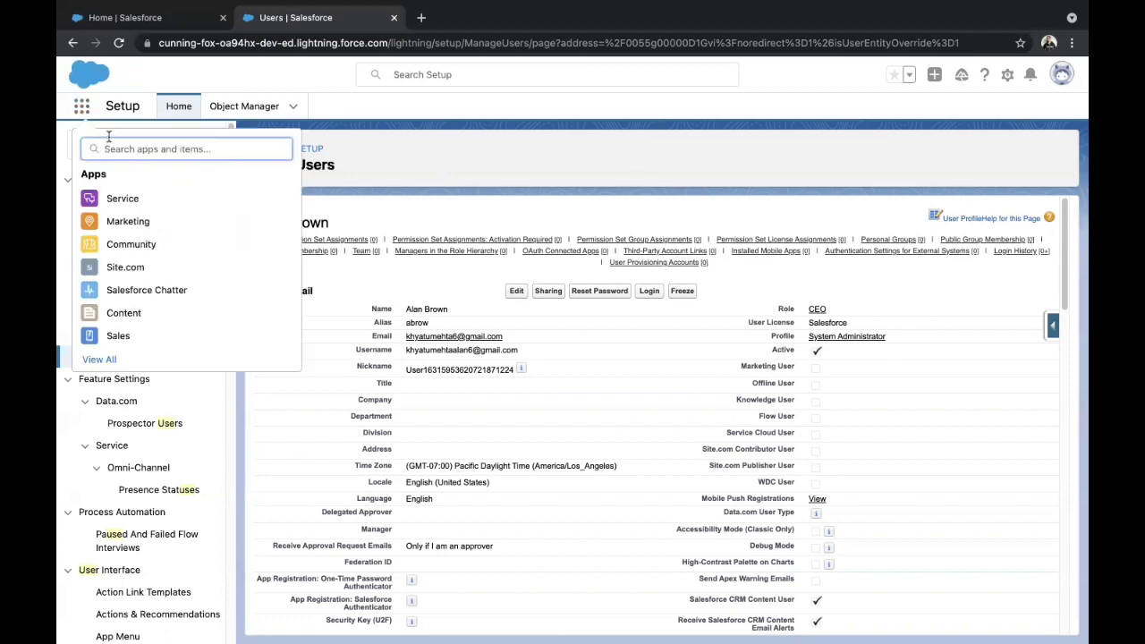
pyautogui.write('serv')
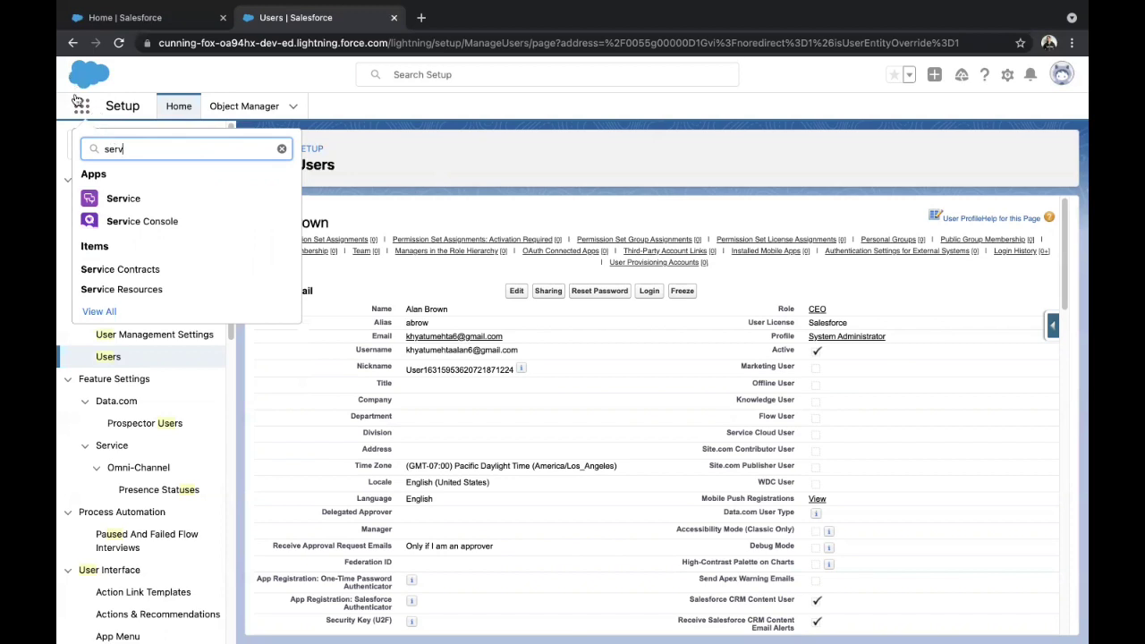
pyautogui.click(126, 290)
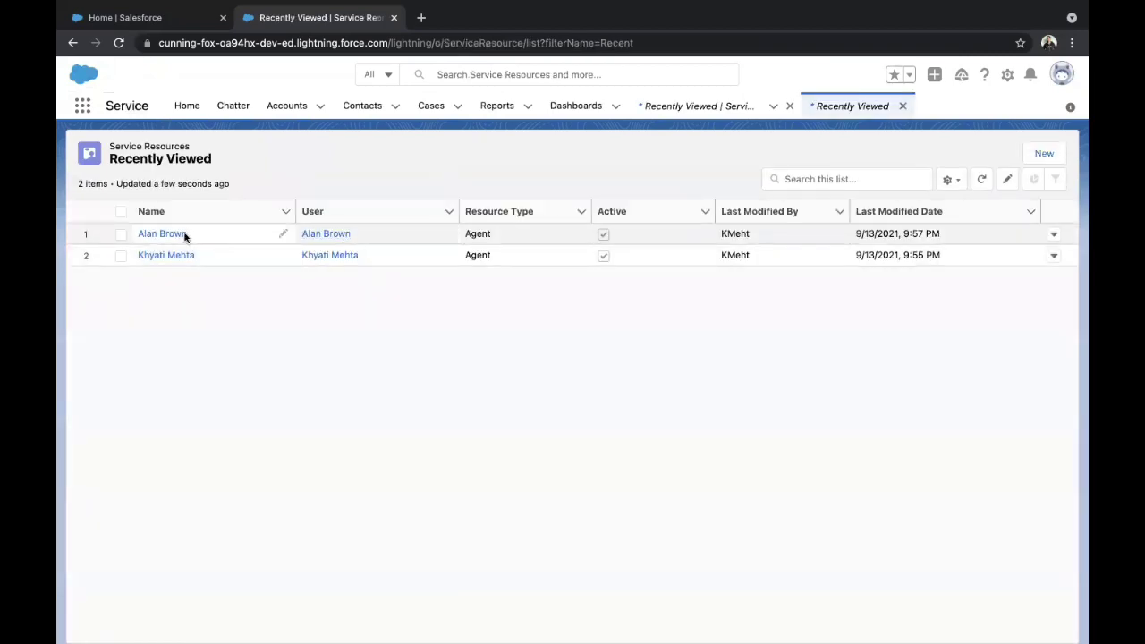
pyautogui.click(1038, 155)
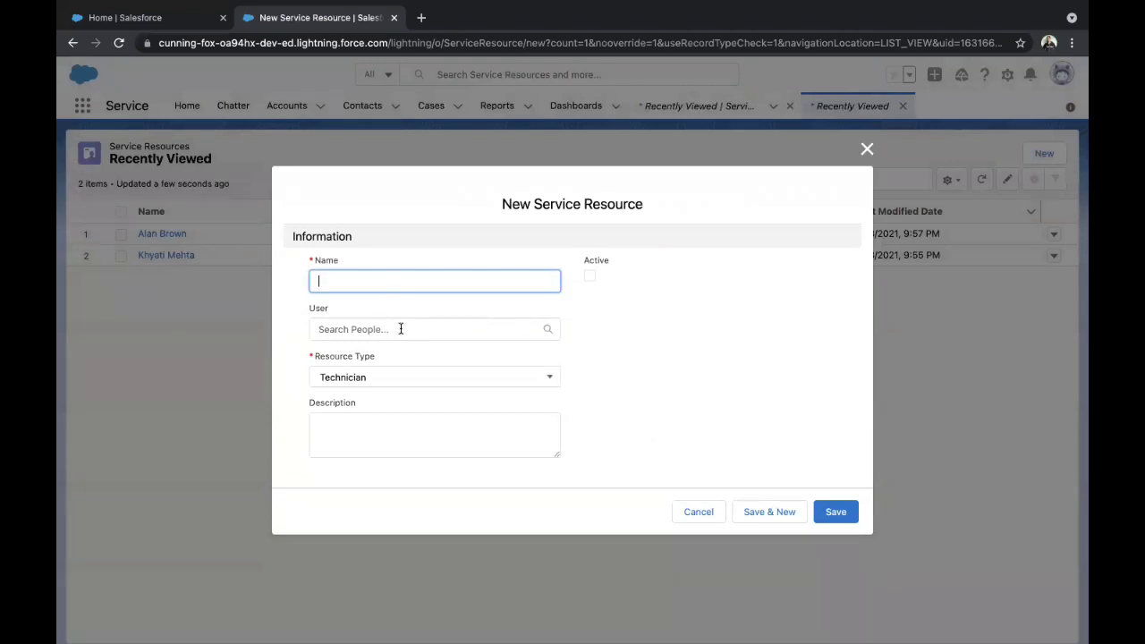
pyautogui.click(400, 328)
pyautogui.click(397, 360)
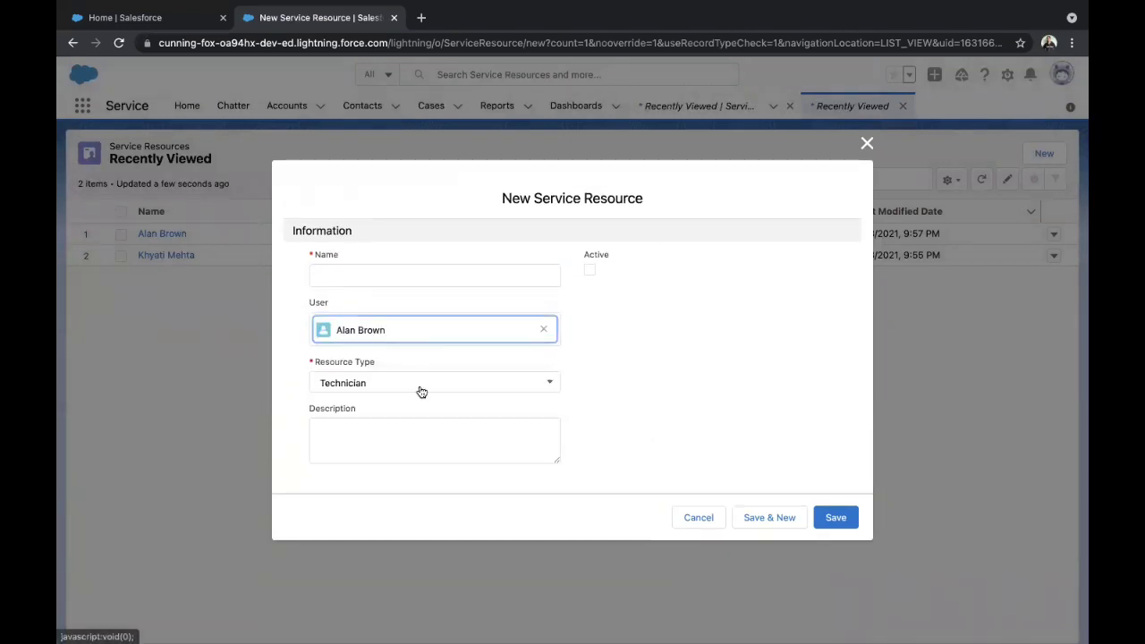
pyautogui.click(329, 391)
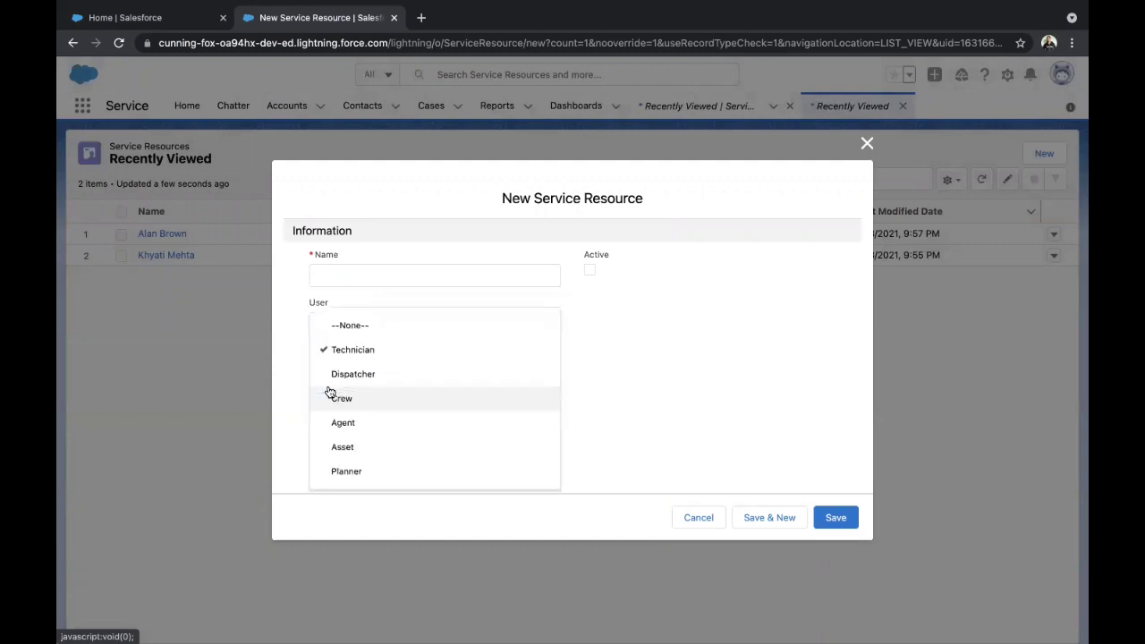
pyautogui.click(370, 424)
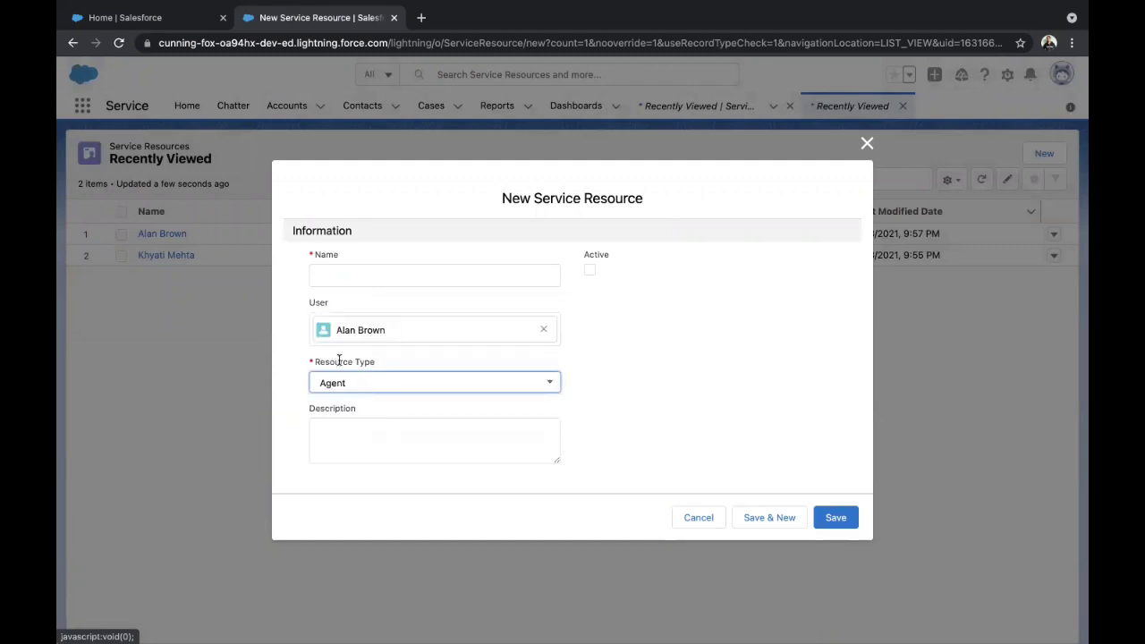
pyautogui.click(588, 271)
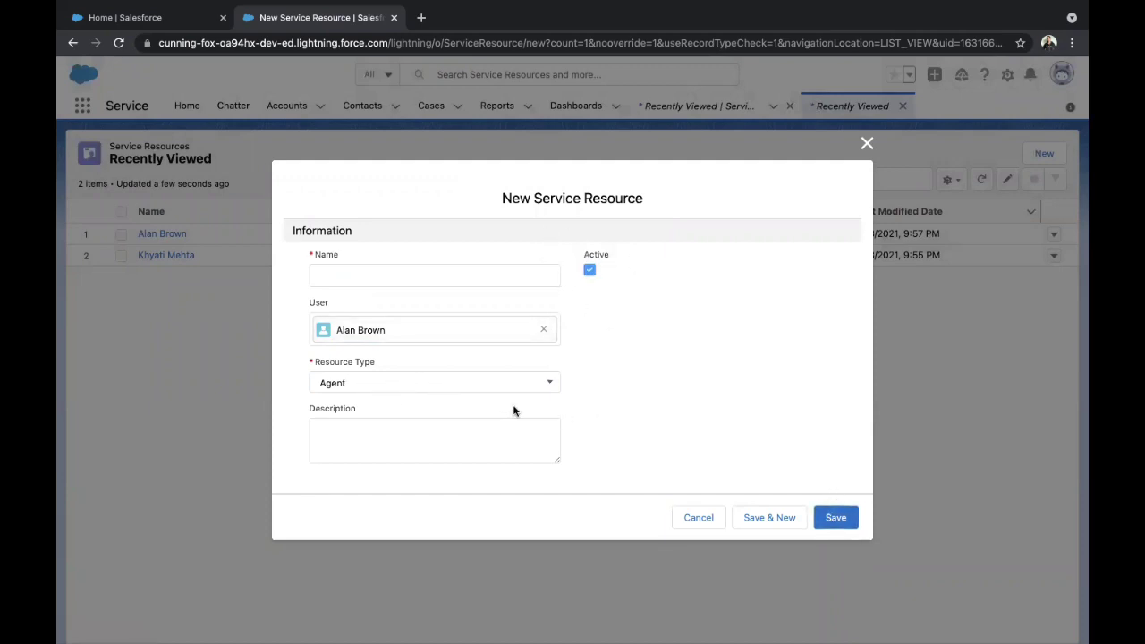
pyautogui.click(679, 517)
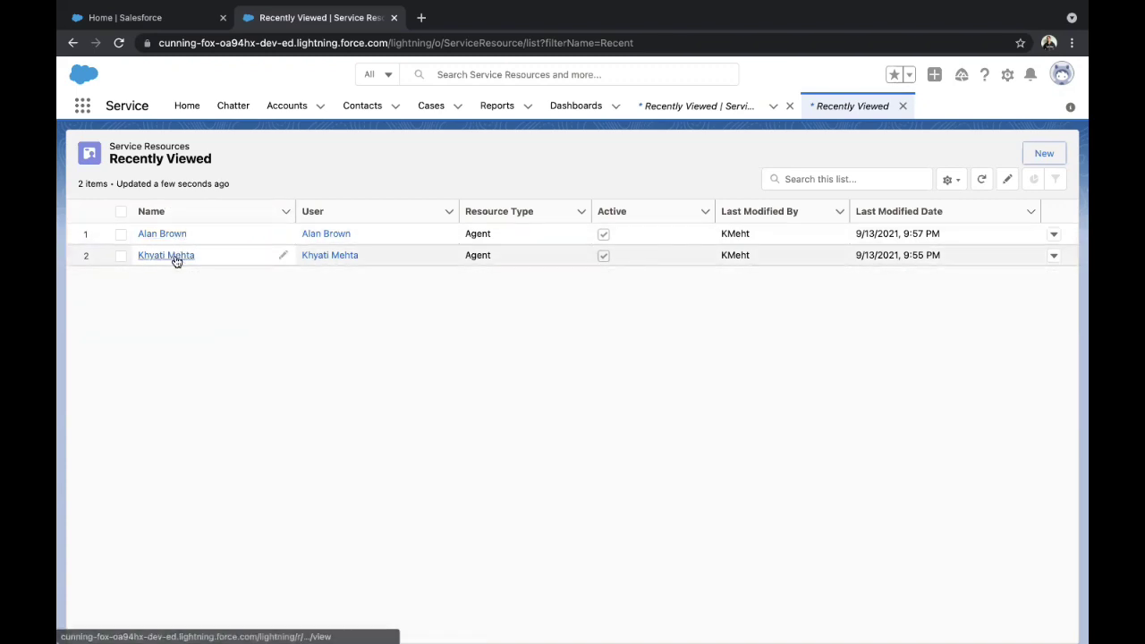
# Step: Examine the skills related to each of the two agent service resources and dismiss the compact-setting prompt
pyautogui.click(173, 255)
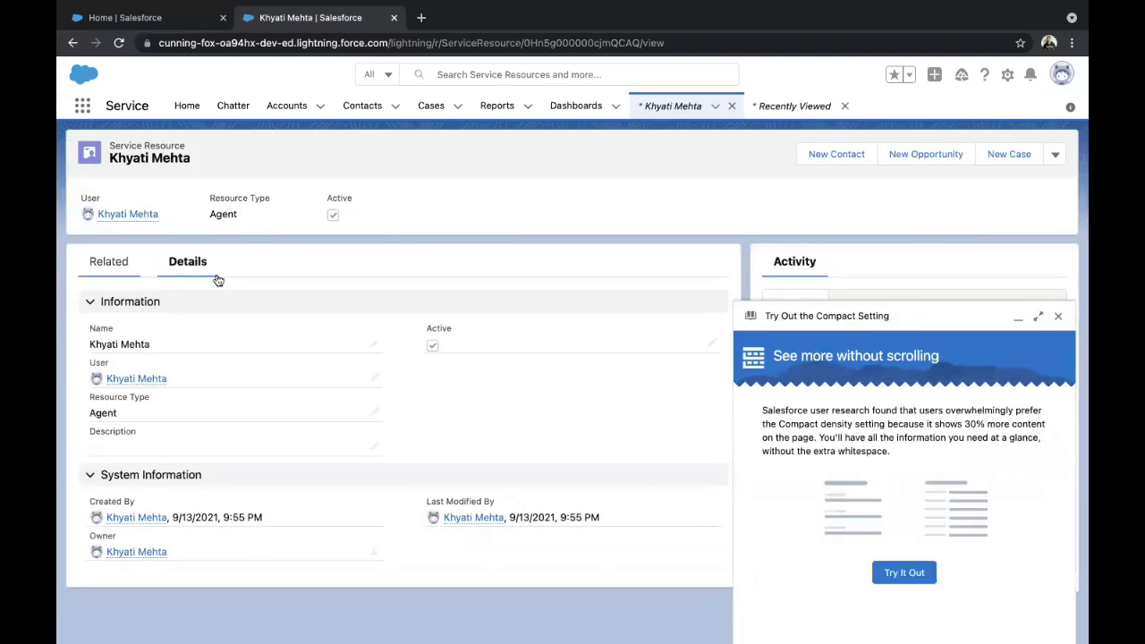
pyautogui.click(125, 276)
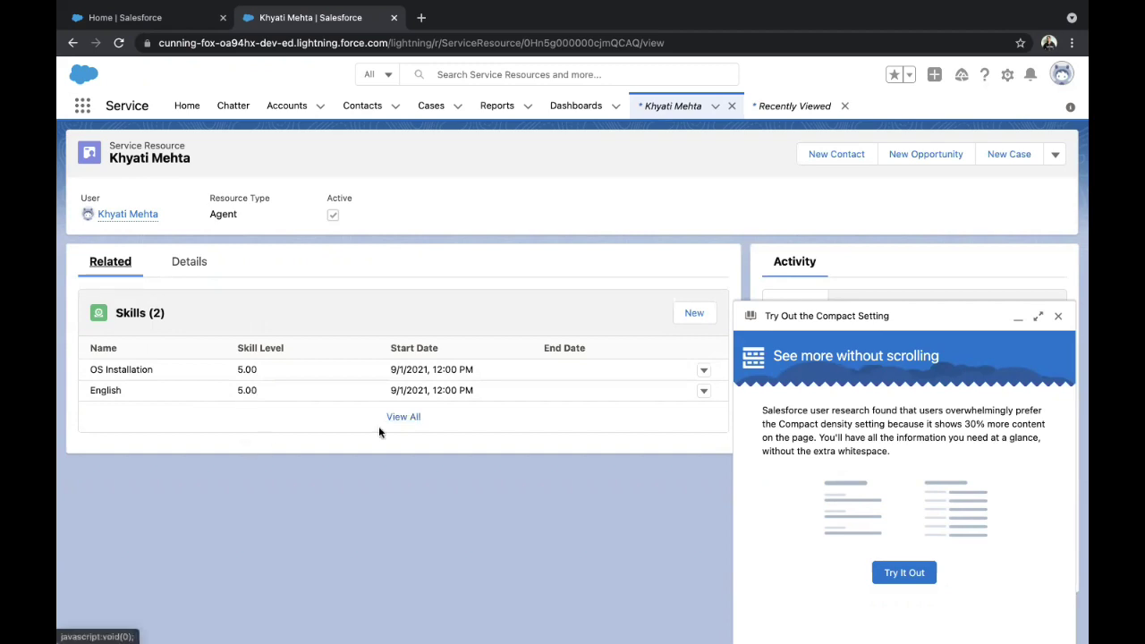
pyautogui.click(765, 105)
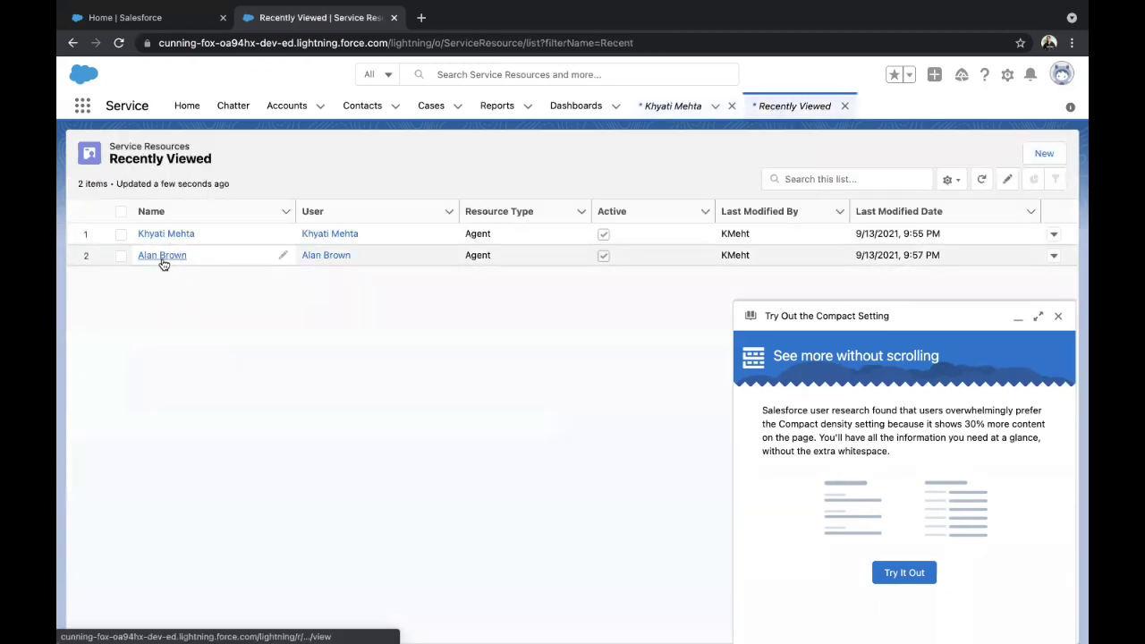
pyautogui.click(162, 256)
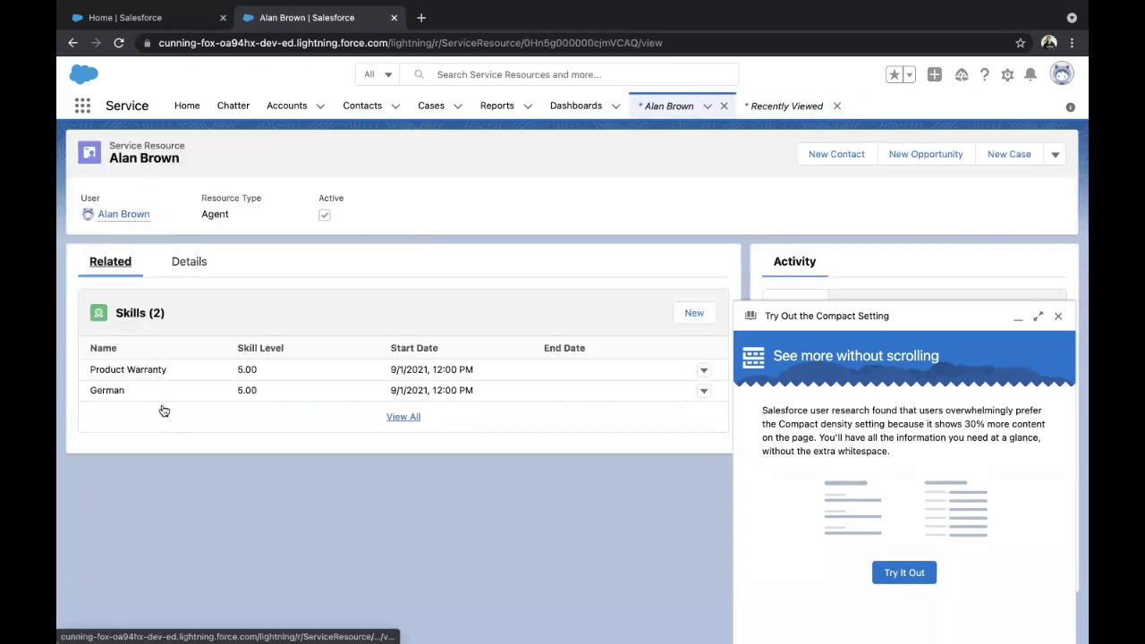
pyautogui.click(1059, 316)
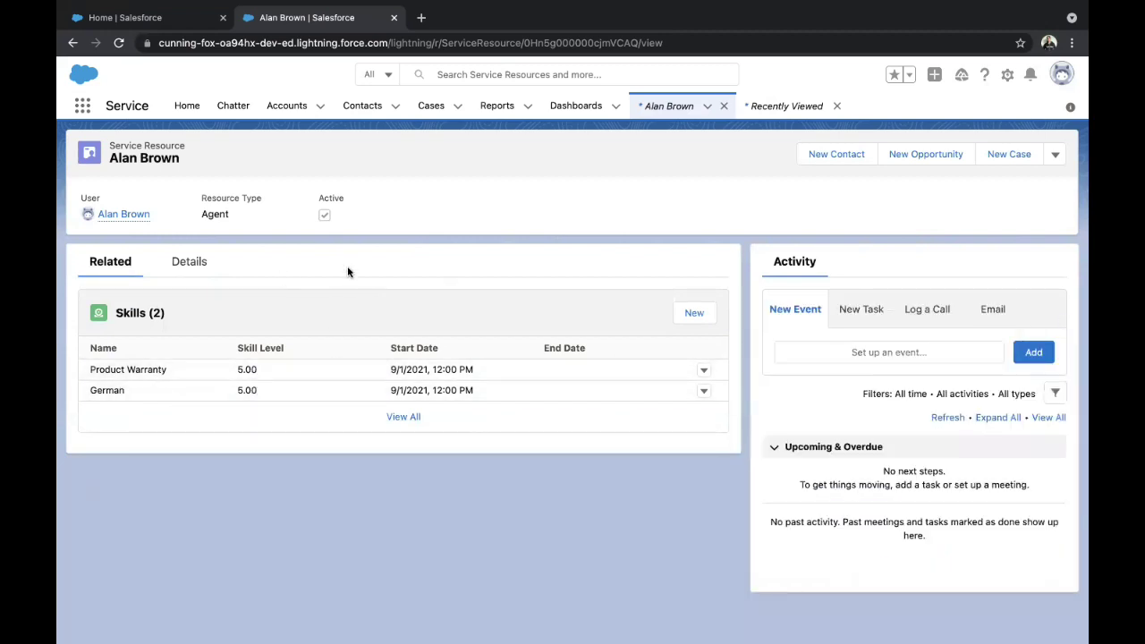
pyautogui.click(766, 111)
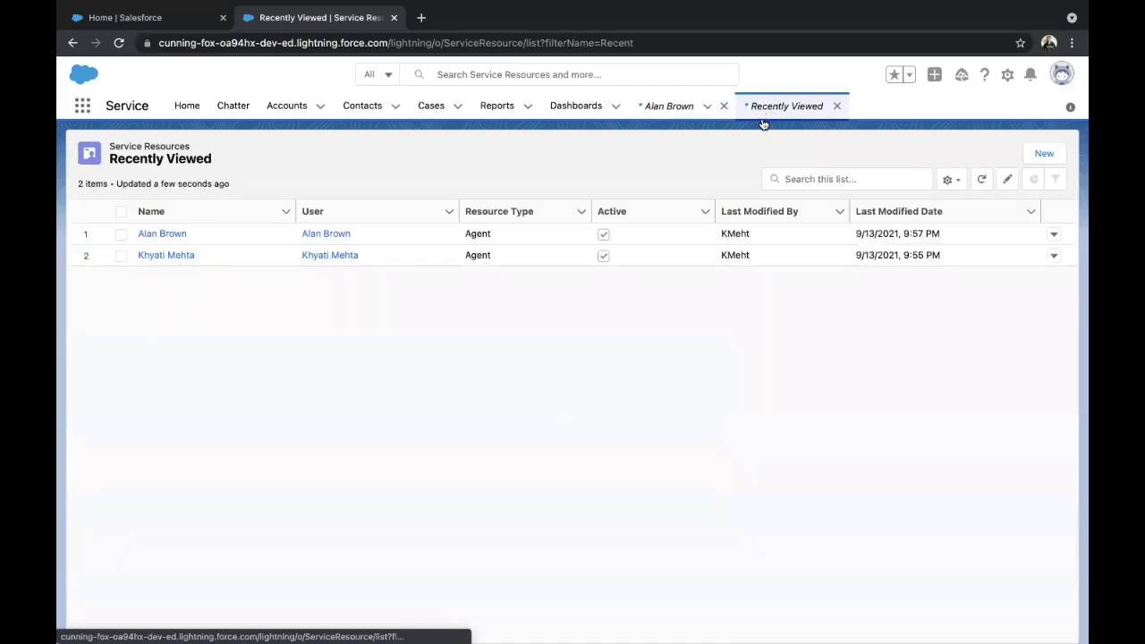
pyautogui.click(186, 256)
pyautogui.click(109, 263)
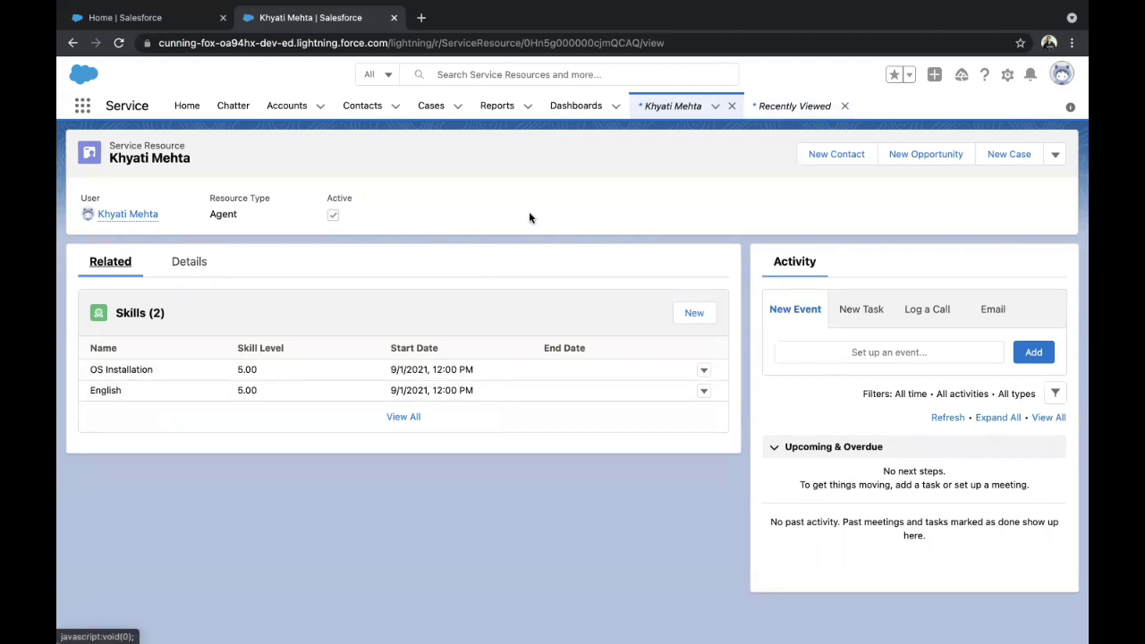
# Step: Open Setup and find the Omni-Channel Presence Statuses page by searching for "pres"
pyautogui.click(1006, 76)
pyautogui.click(1009, 113)
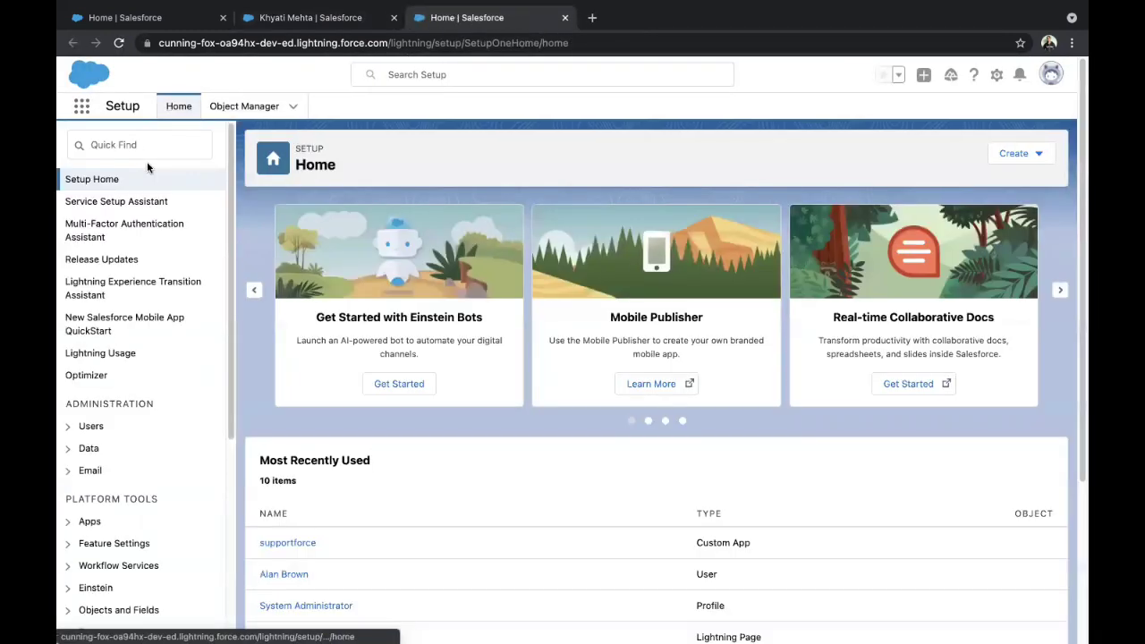
pyautogui.click(140, 144)
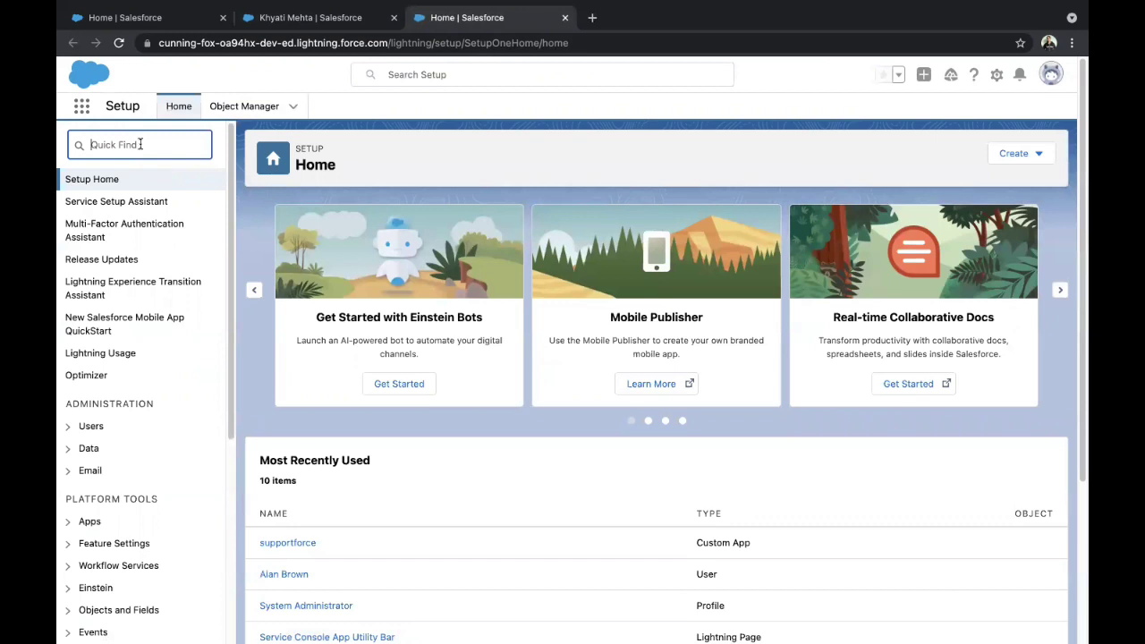
pyautogui.write('pres')
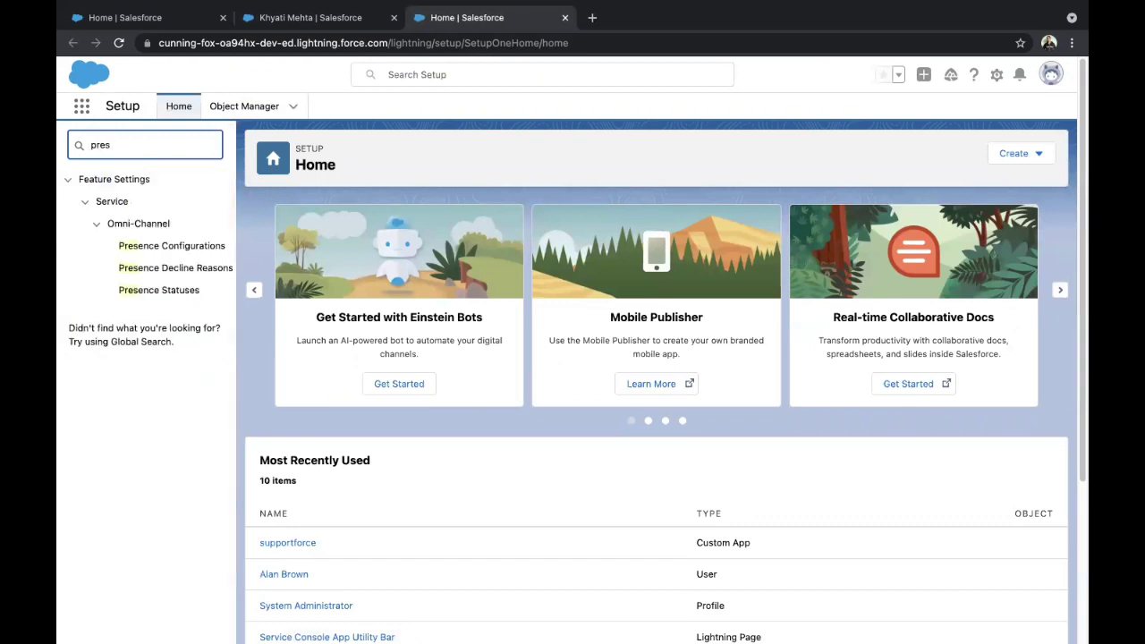
pyautogui.click(167, 295)
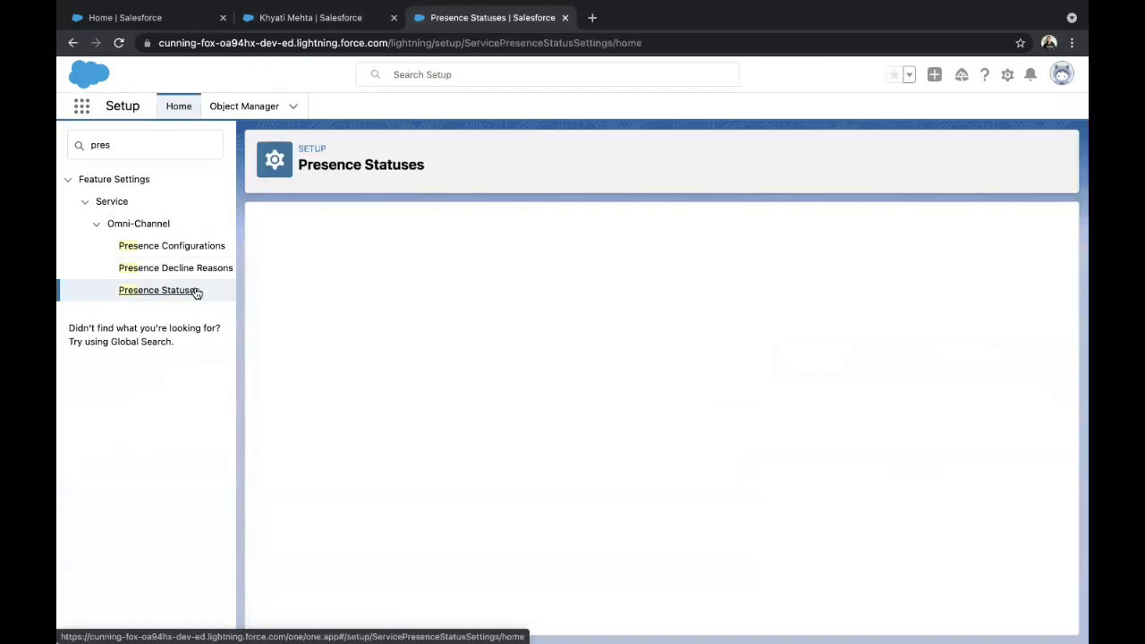
pyautogui.click(508, 316)
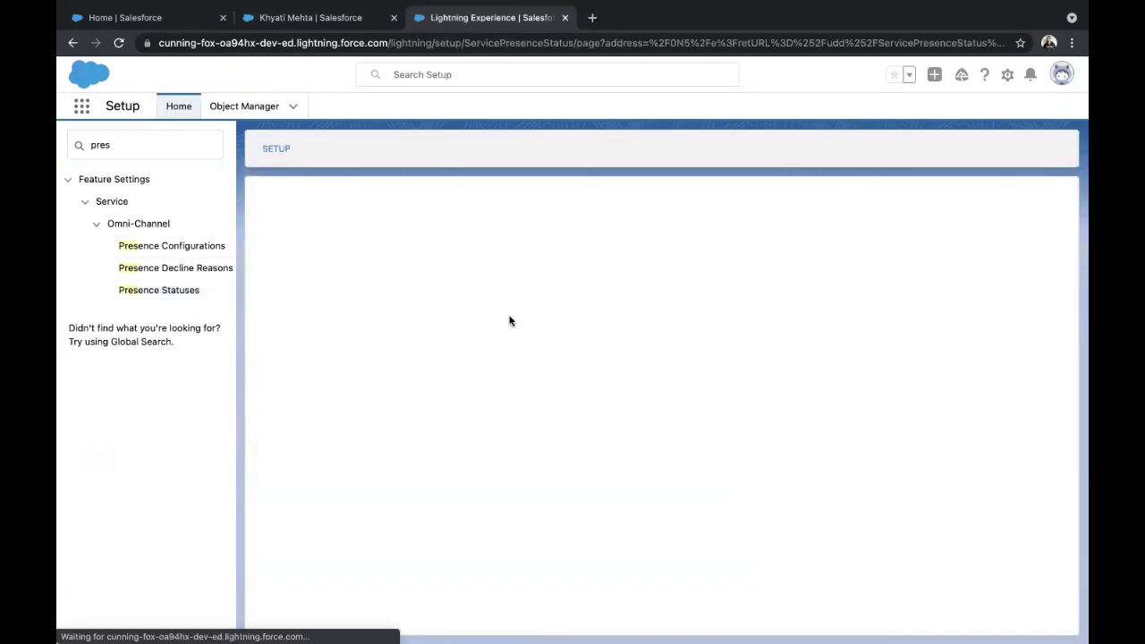
pyautogui.click(456, 333)
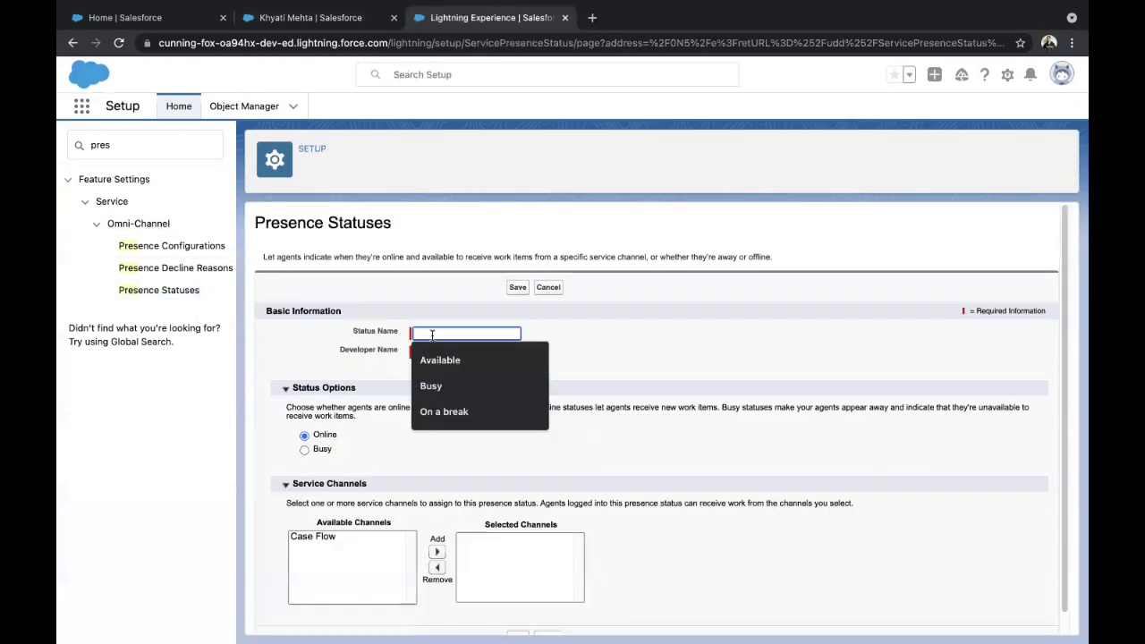
pyautogui.click(454, 358)
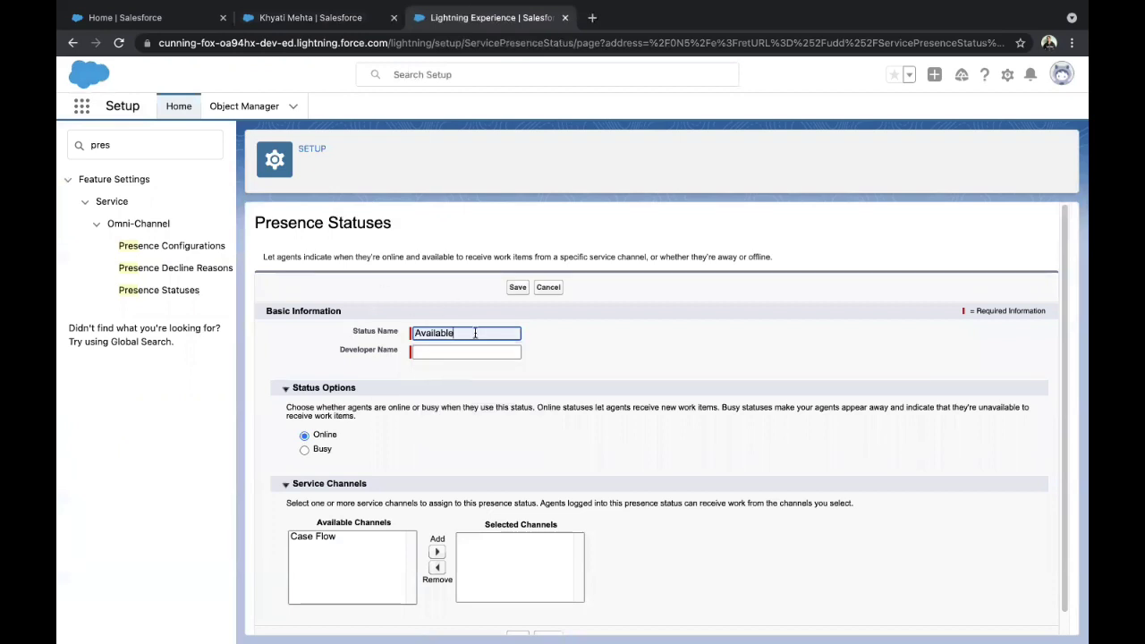
pyautogui.click(306, 436)
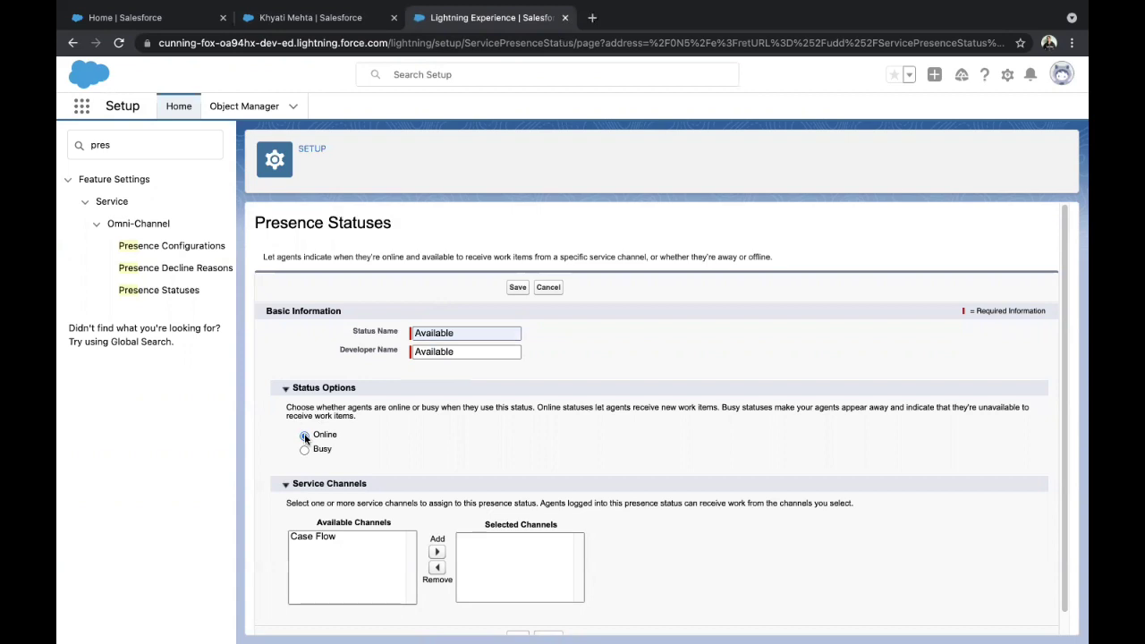
pyautogui.click(305, 450)
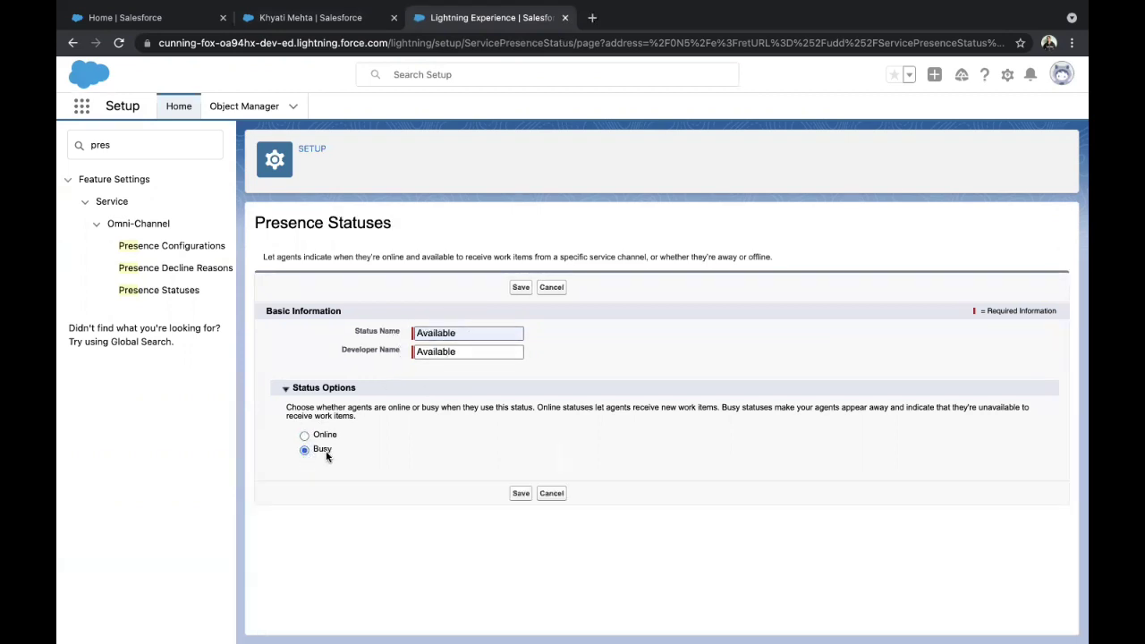
pyautogui.click(184, 296)
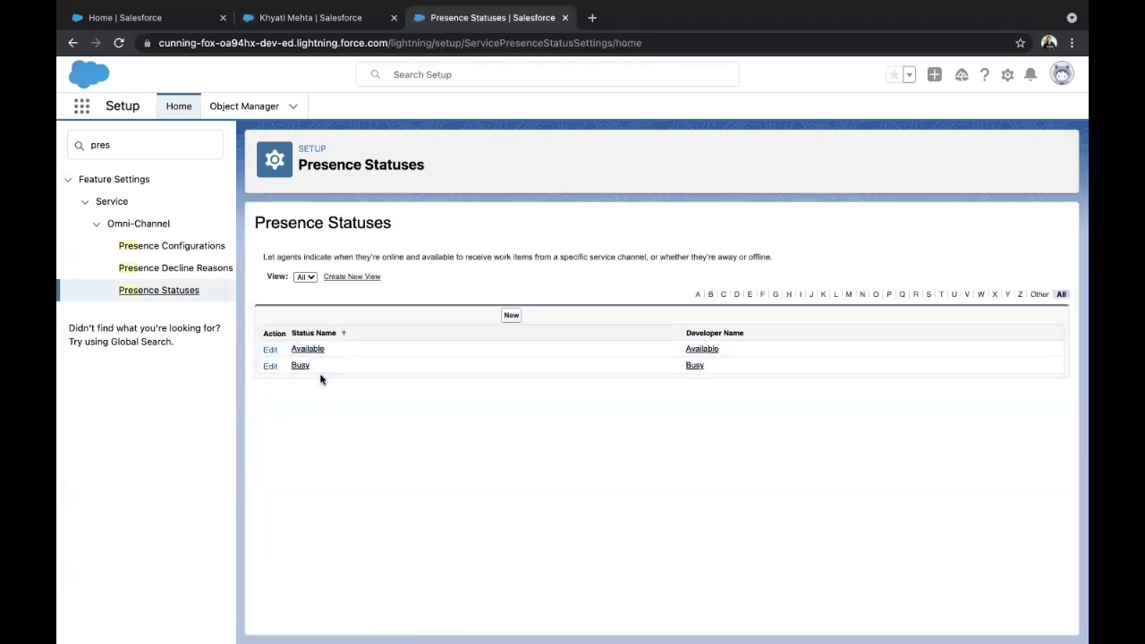
# Step: Find the Profiles page in Setup, filter the profiles by the letter S and open the System Administrator profile
pyautogui.click(160, 148)
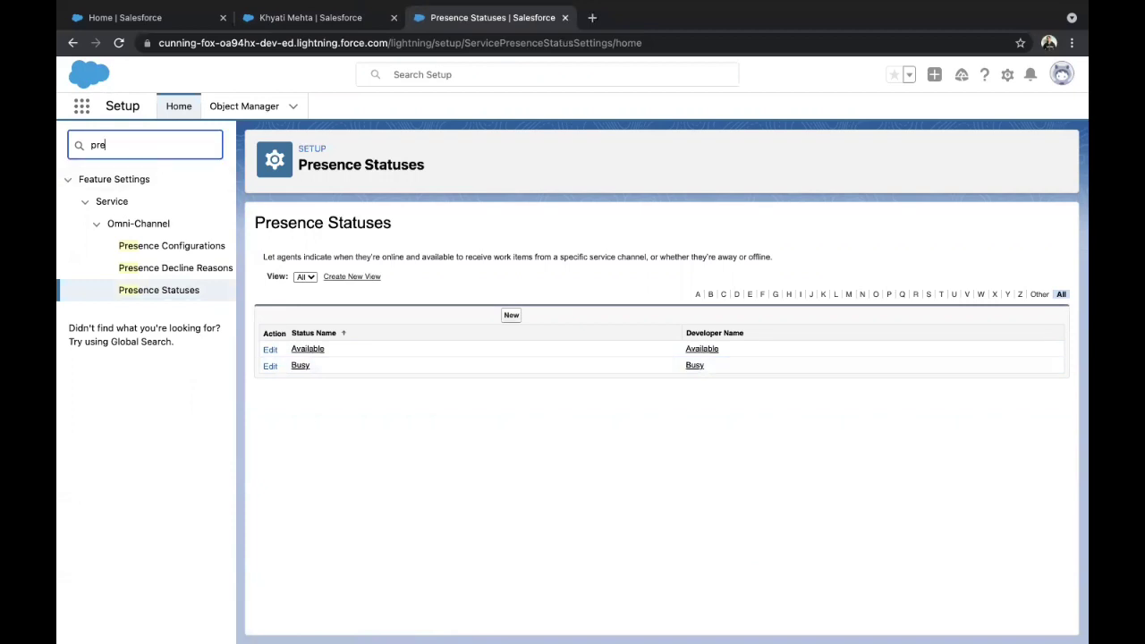
pyautogui.press('BackSpace')
pyautogui.write('of')
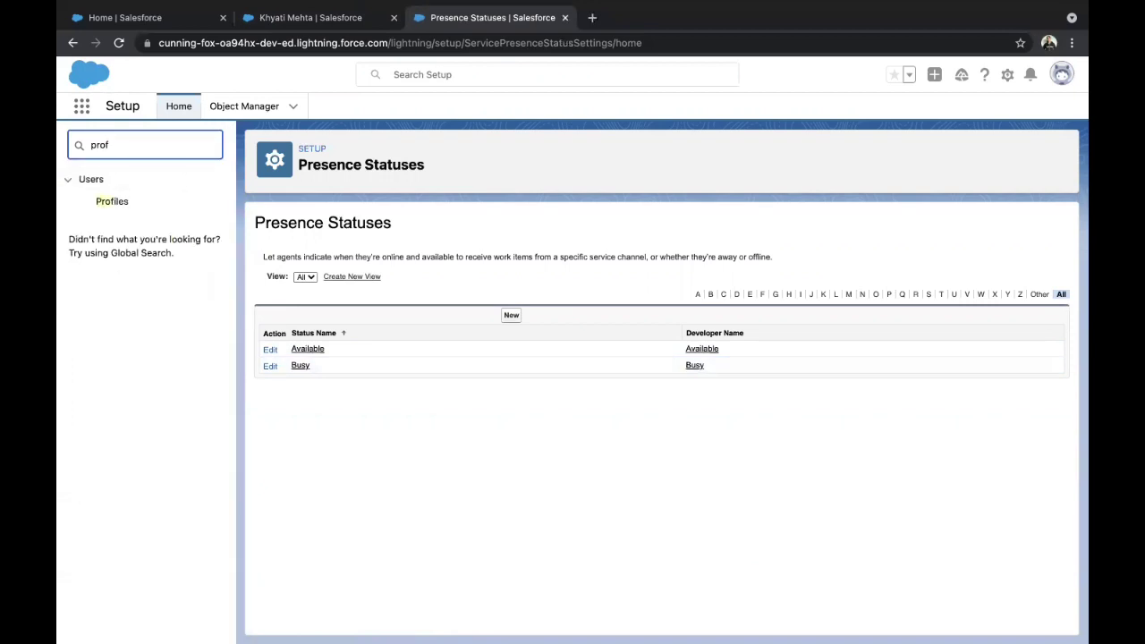
pyautogui.click(115, 204)
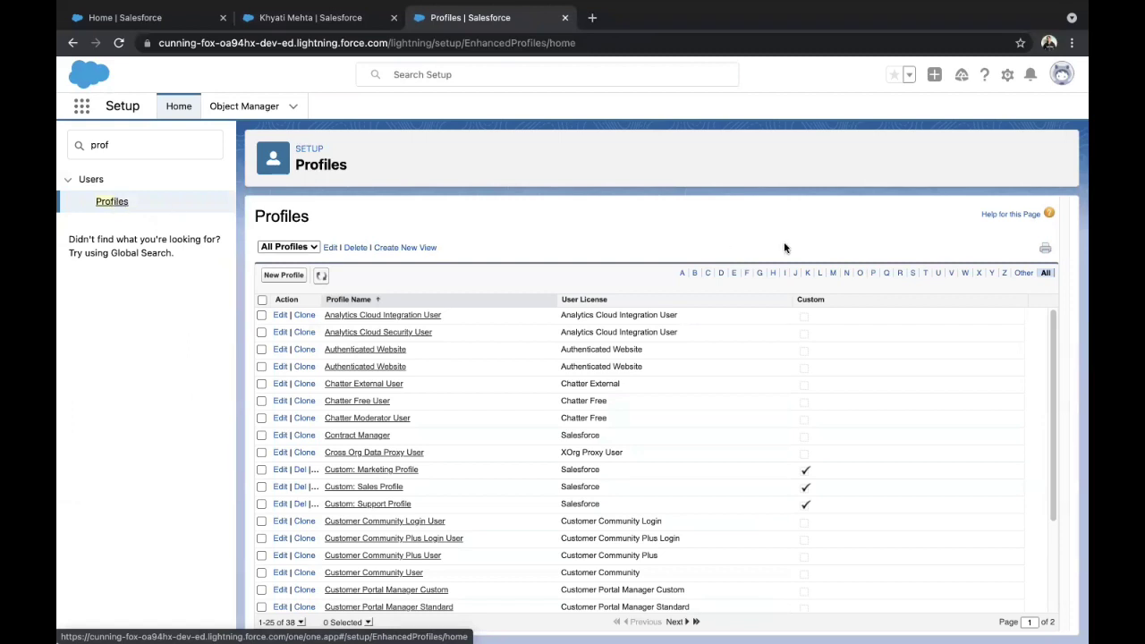
pyautogui.click(911, 274)
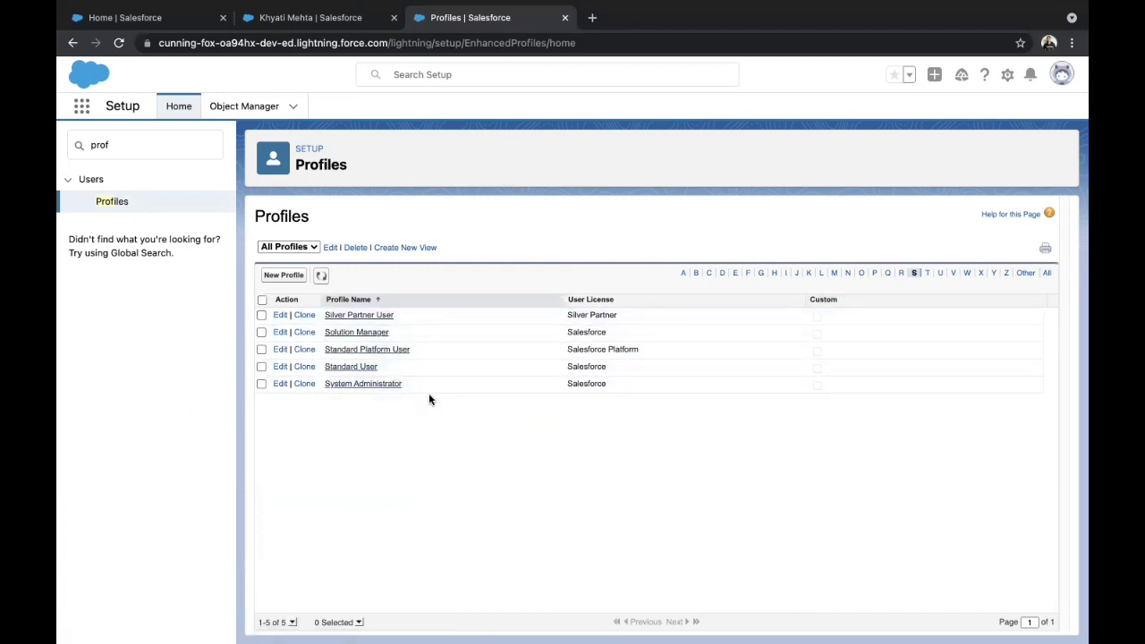
pyautogui.click(367, 386)
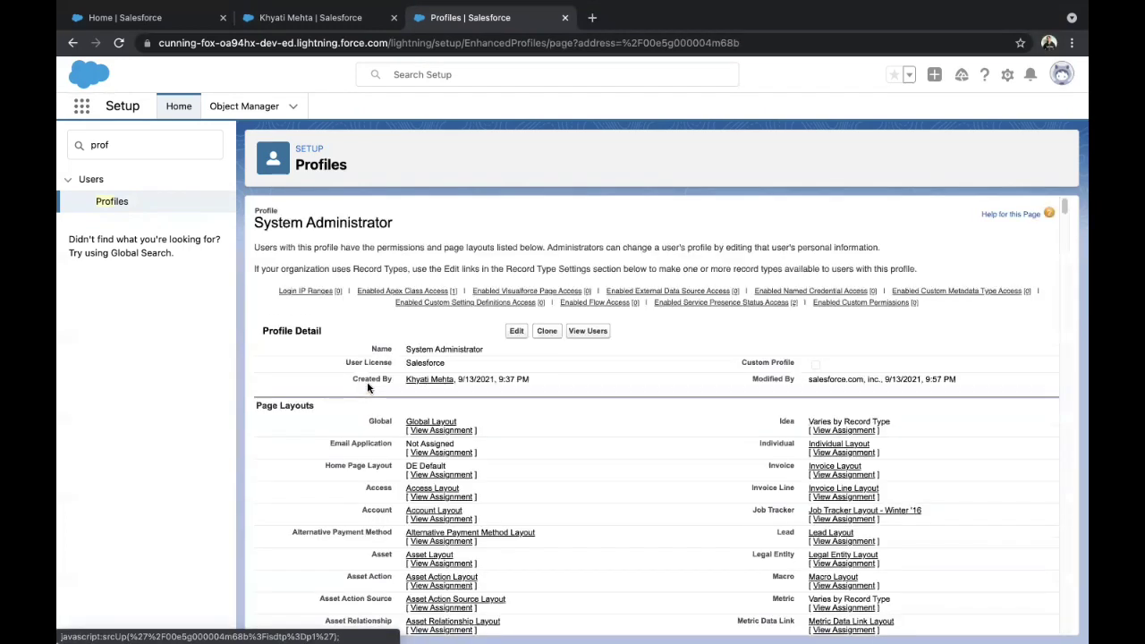
# Step: Open the profile's Enabled Service Presence Status Access for editing and save it with the Available and Busy statuses enabled
pyautogui.click(715, 304)
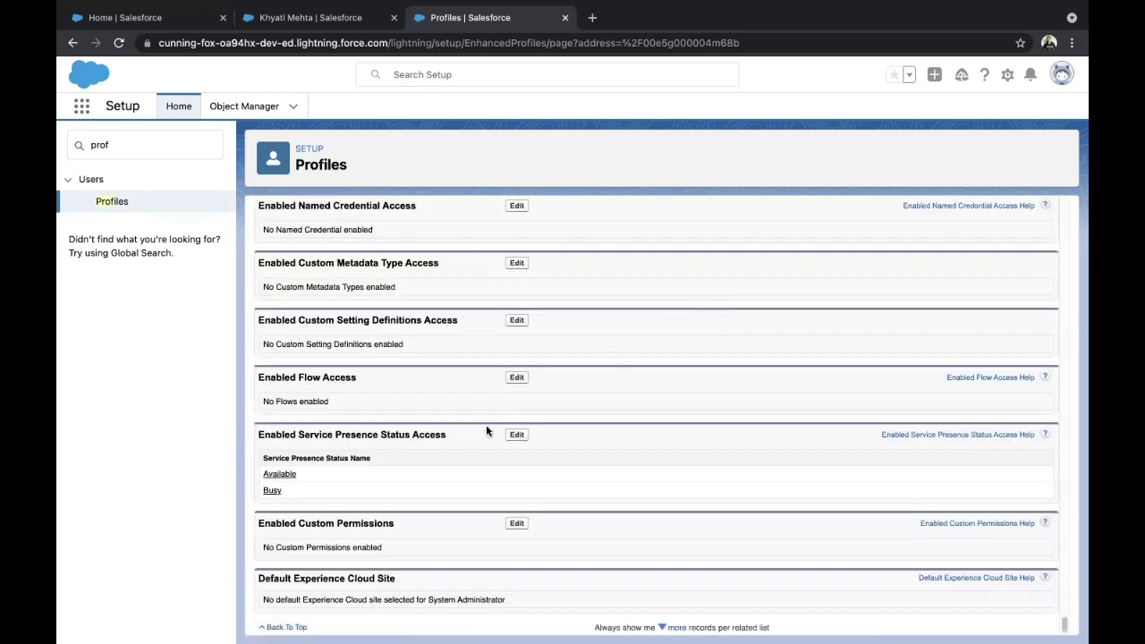
pyautogui.click(517, 434)
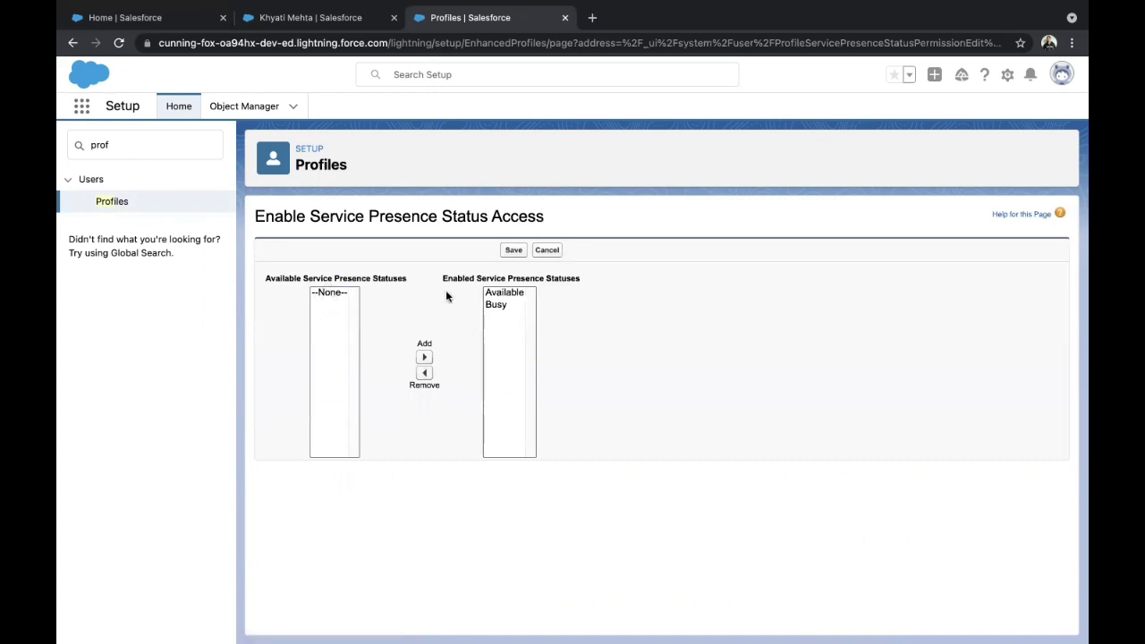
pyautogui.click(511, 252)
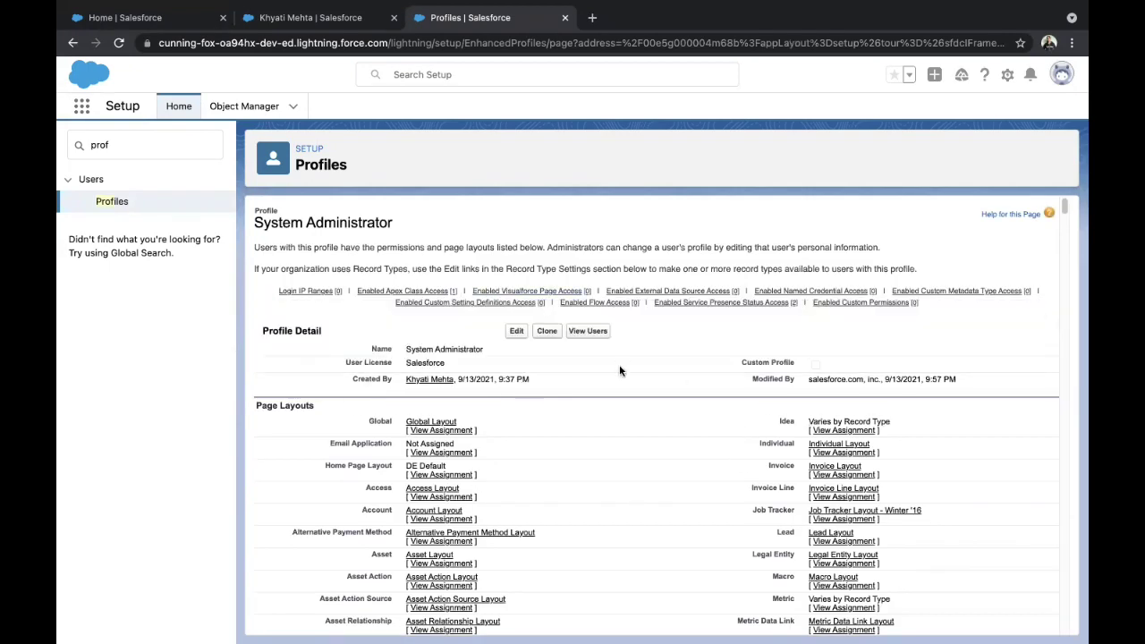
# Step: Find the Flows page in Setup by searching for "flo" and open the Skill Based flow in Flow Builder
pyautogui.click(137, 144)
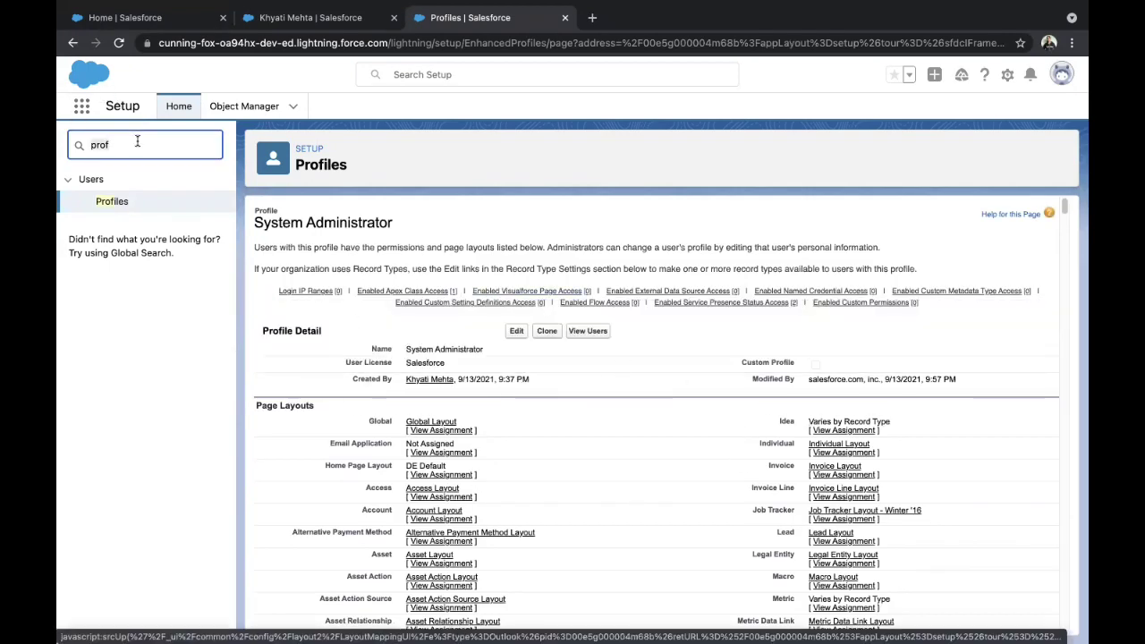
pyautogui.press('BackSpace')
pyautogui.press('BackSpace')
pyautogui.press('BackSpace')
pyautogui.press('BackSpace')
pyautogui.write('flo')
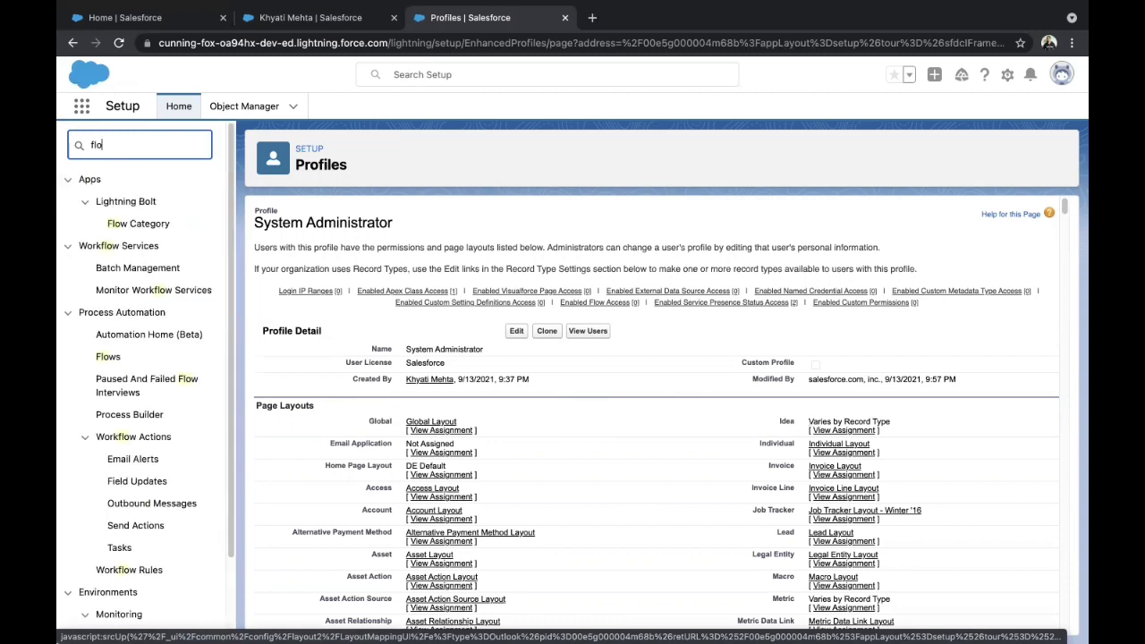
pyautogui.click(107, 356)
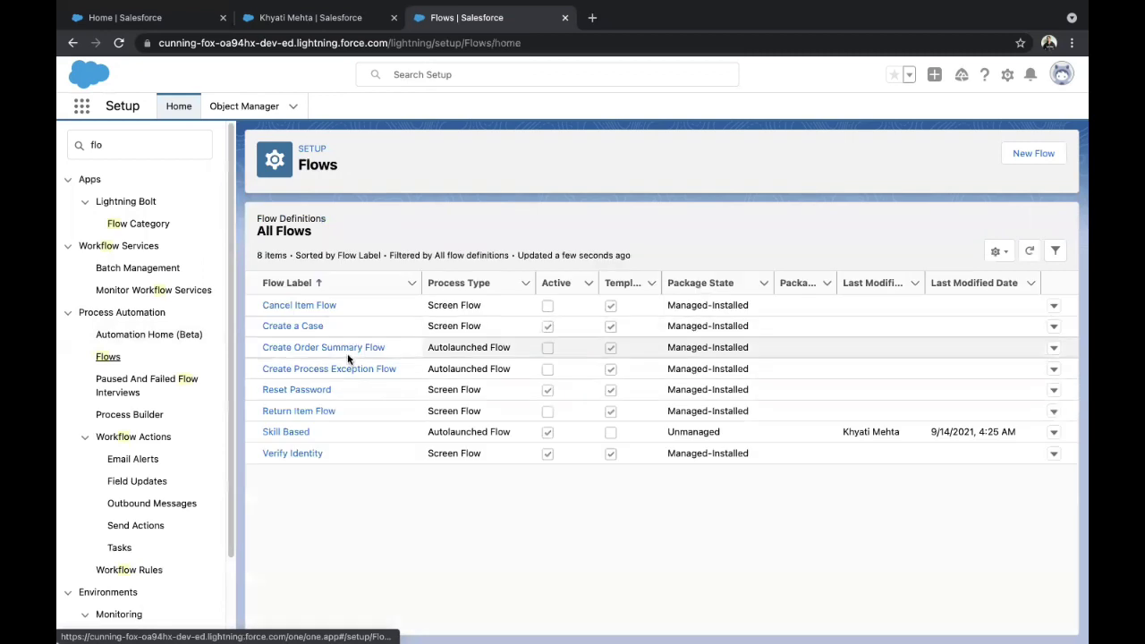
pyautogui.click(286, 432)
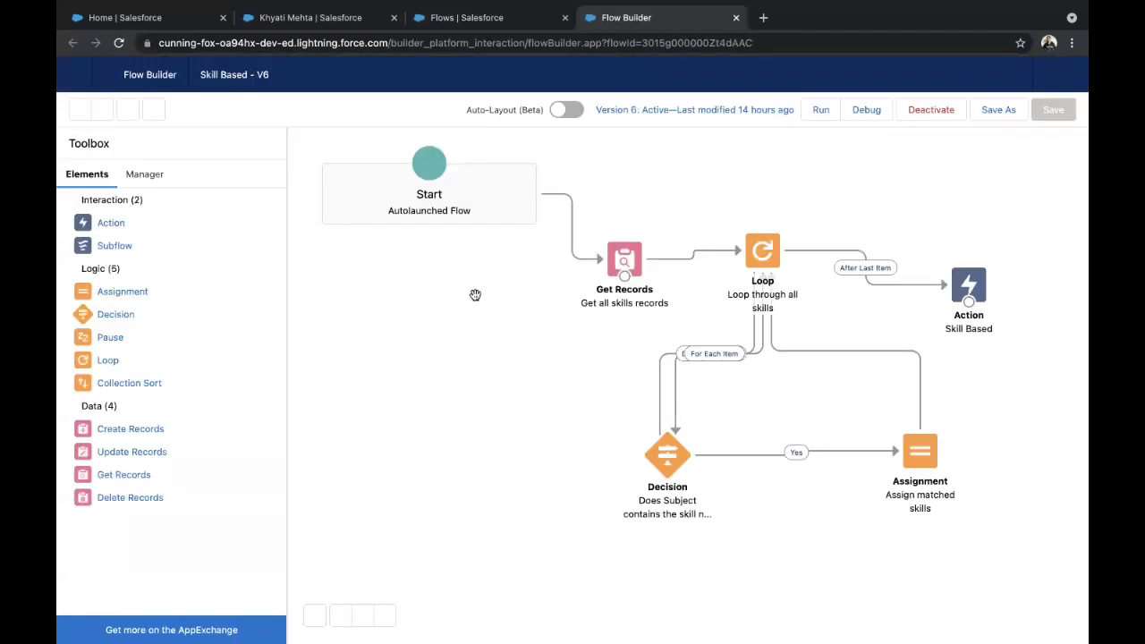
# Step: Place a new Skills Based Routing (Legacy) action on the canvas, review its required inputs, and discard it
pyautogui.click(143, 174)
pyautogui.click(85, 175)
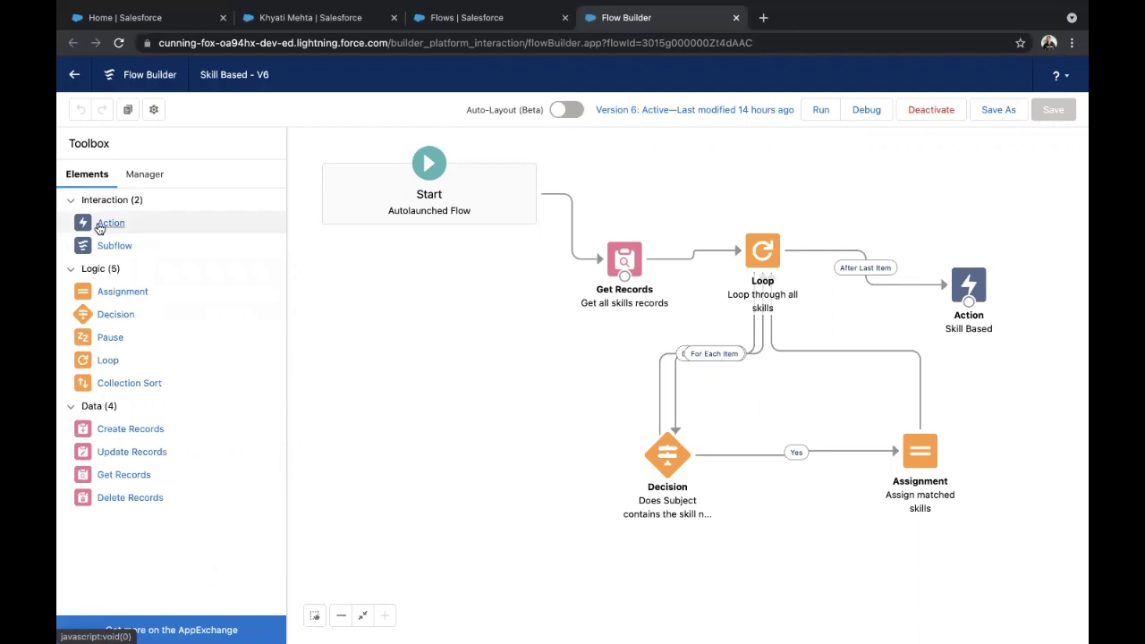
pyautogui.moveTo(82, 224); pyautogui.dragTo(409, 281)
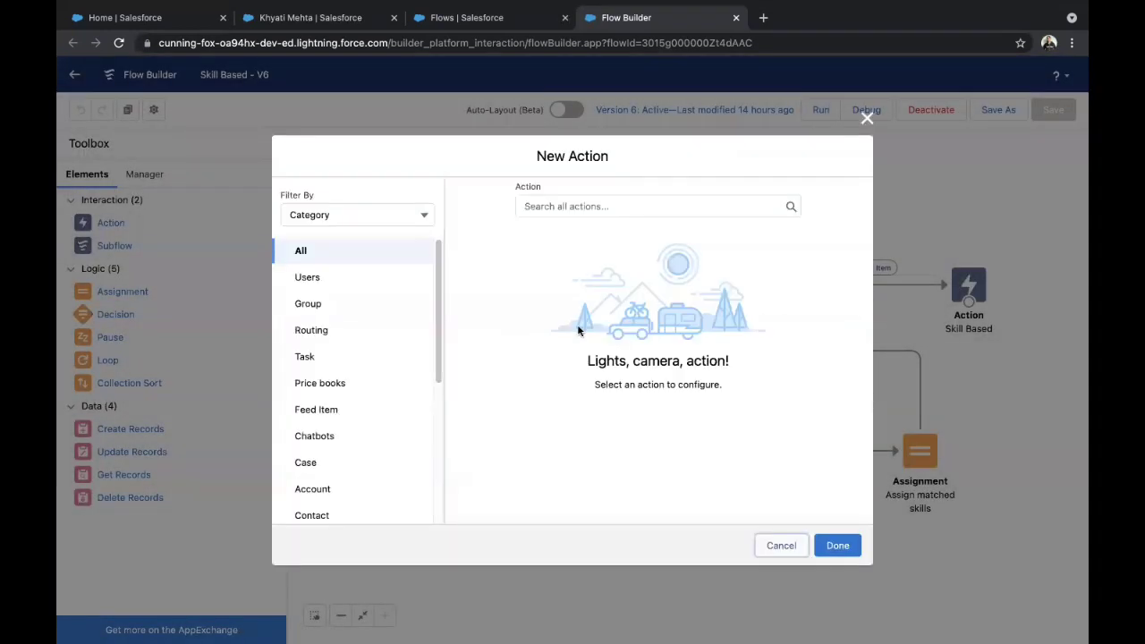
pyautogui.click(589, 206)
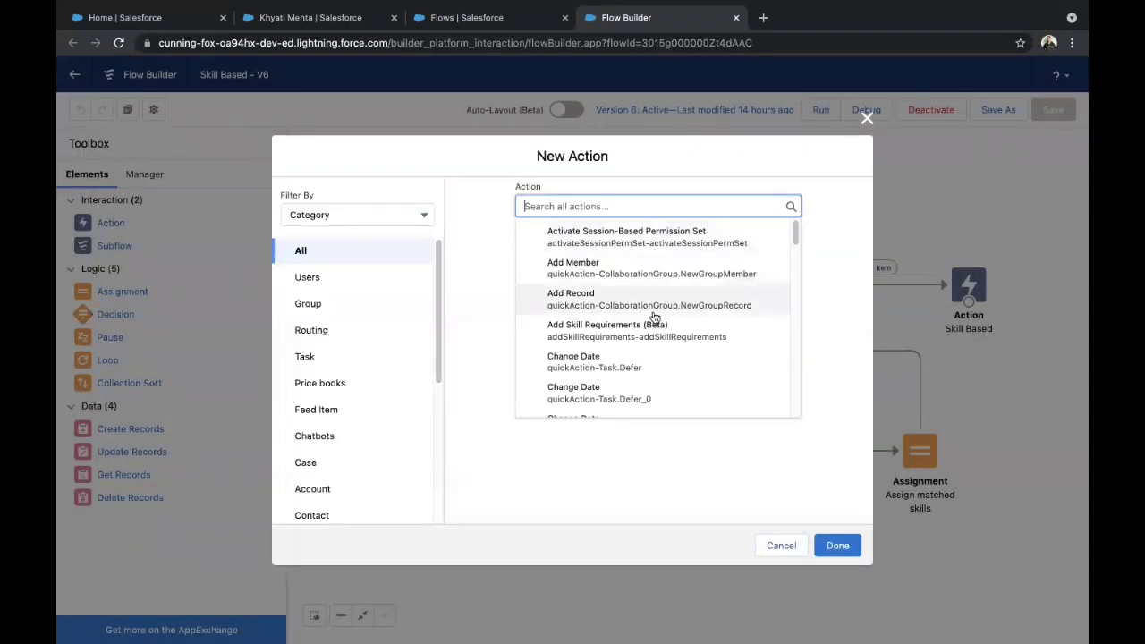
pyautogui.scroll(-10, 652, 345)
pyautogui.scroll(-10, 648, 351)
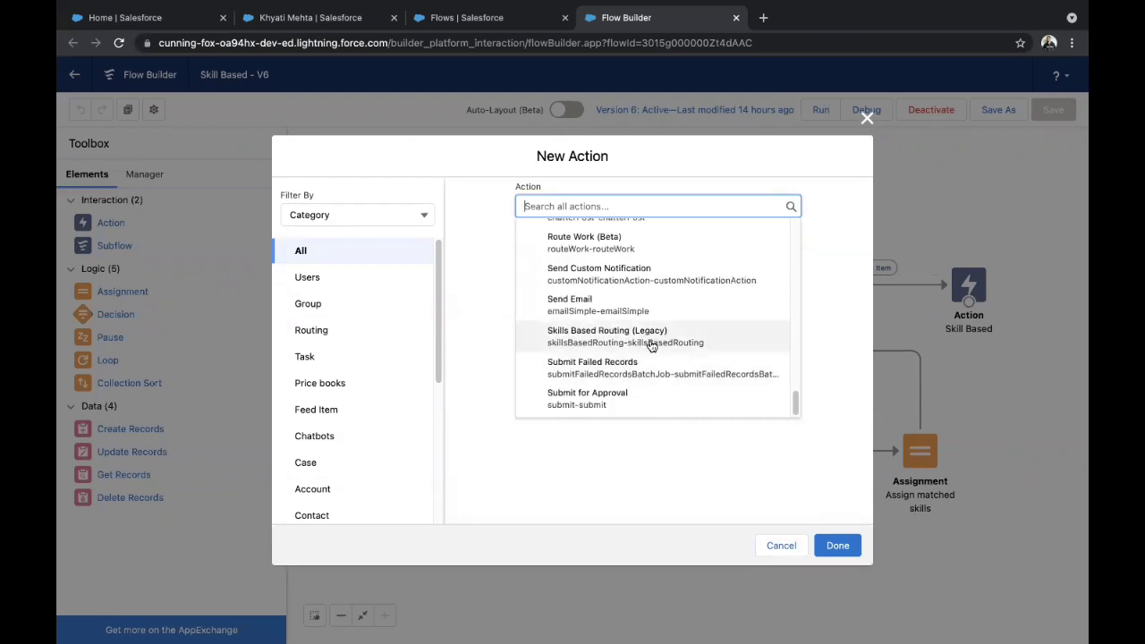
pyautogui.click(649, 343)
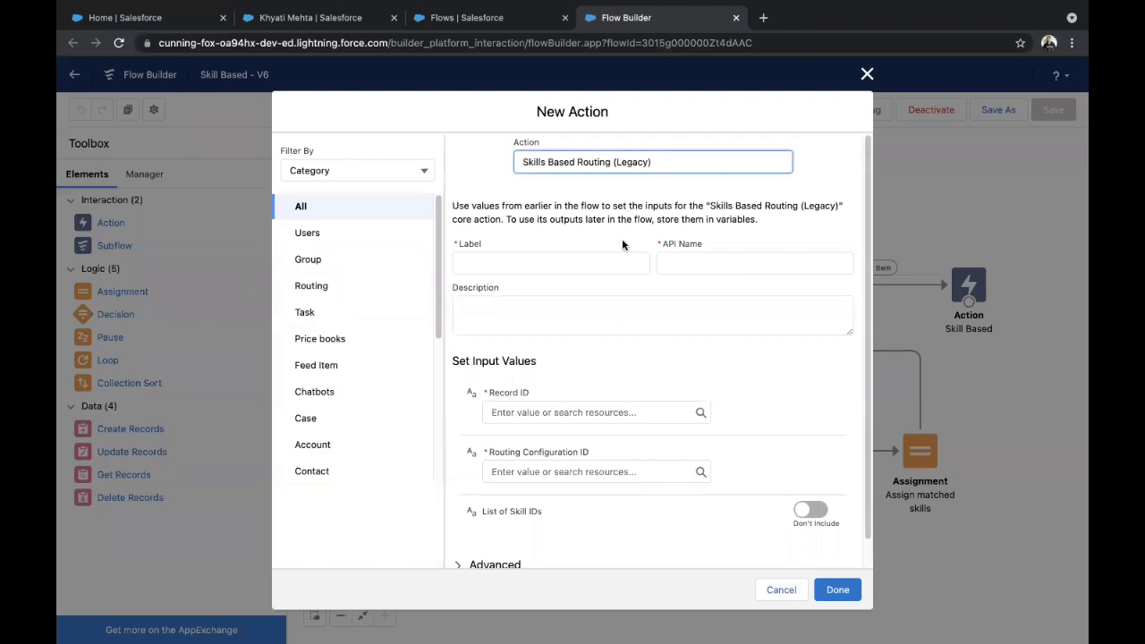
pyautogui.scroll(-1, 542, 415)
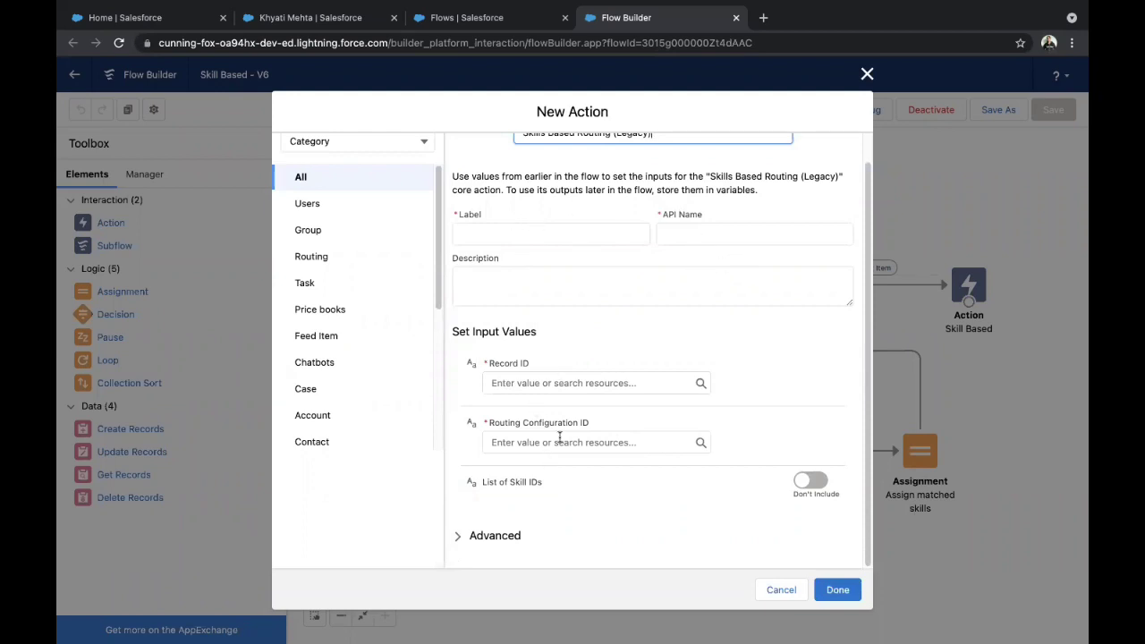
pyautogui.click(866, 75)
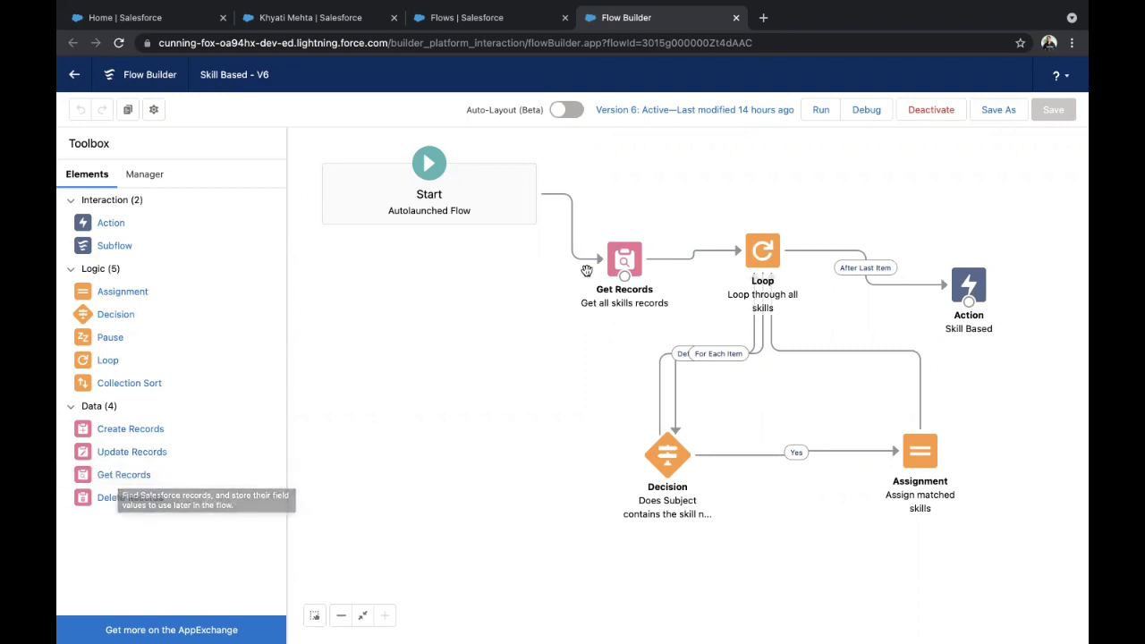
# Step: Review the Get all skills records element's object, condition requirements and record storage options, then close it with Done
pyautogui.click(629, 257)
pyautogui.doubleClick(628, 253)
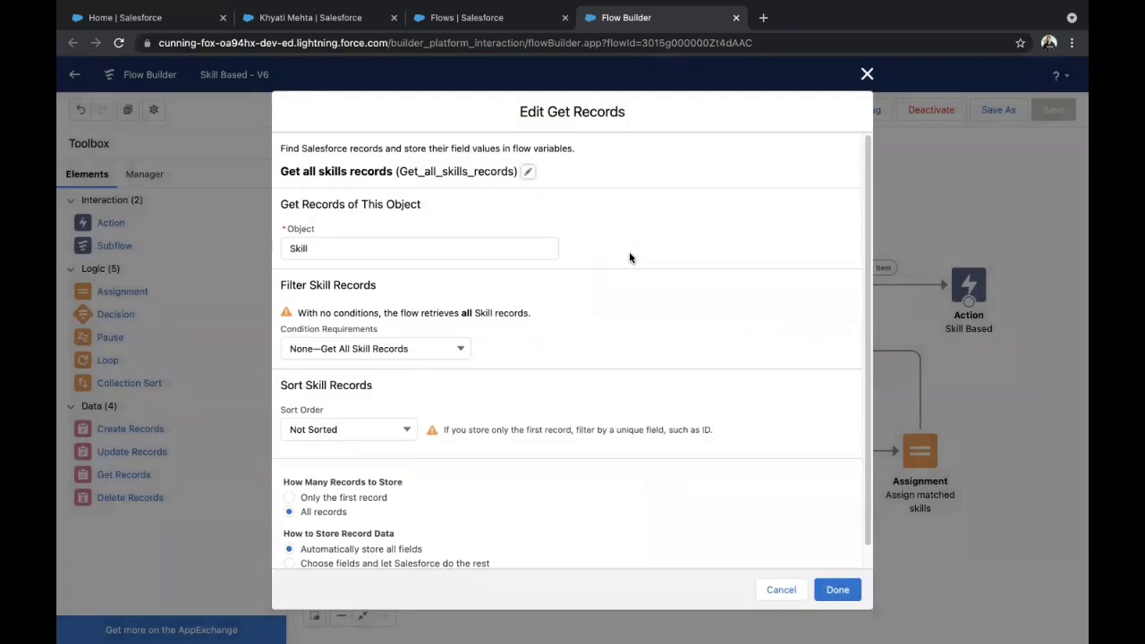
pyautogui.click(377, 250)
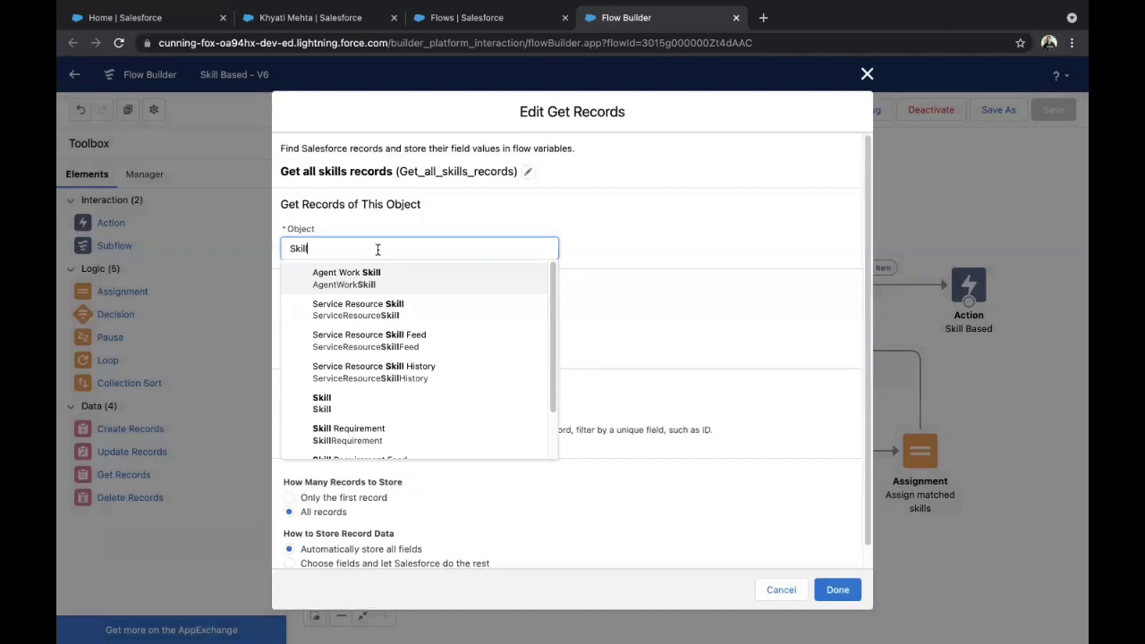
pyautogui.click(626, 265)
pyautogui.scroll(-1, 549, 331)
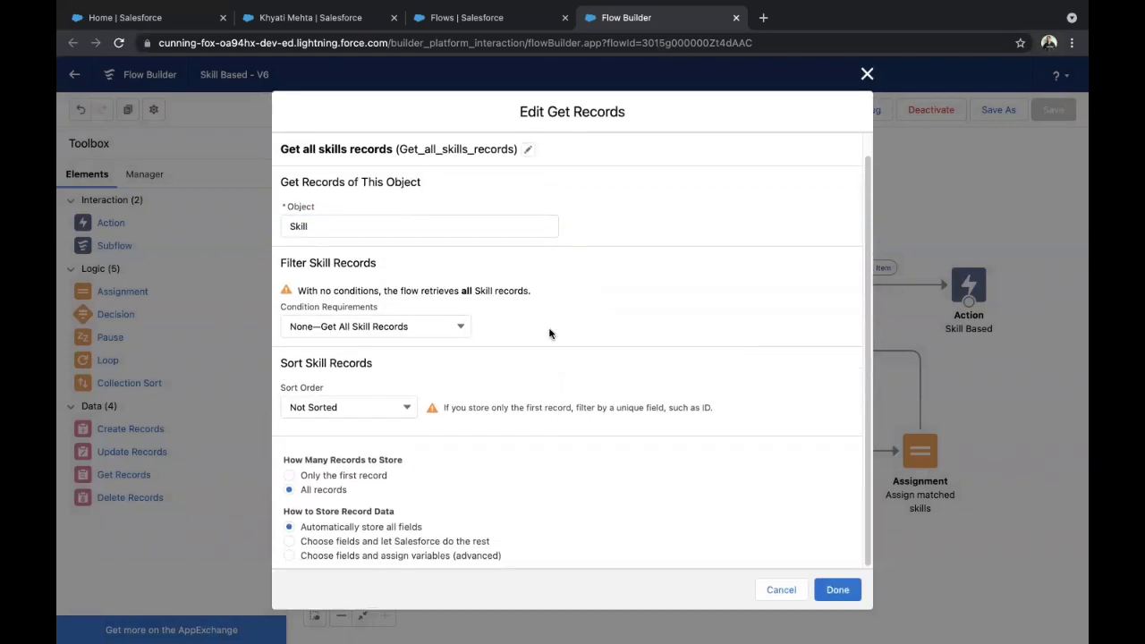
pyautogui.click(384, 328)
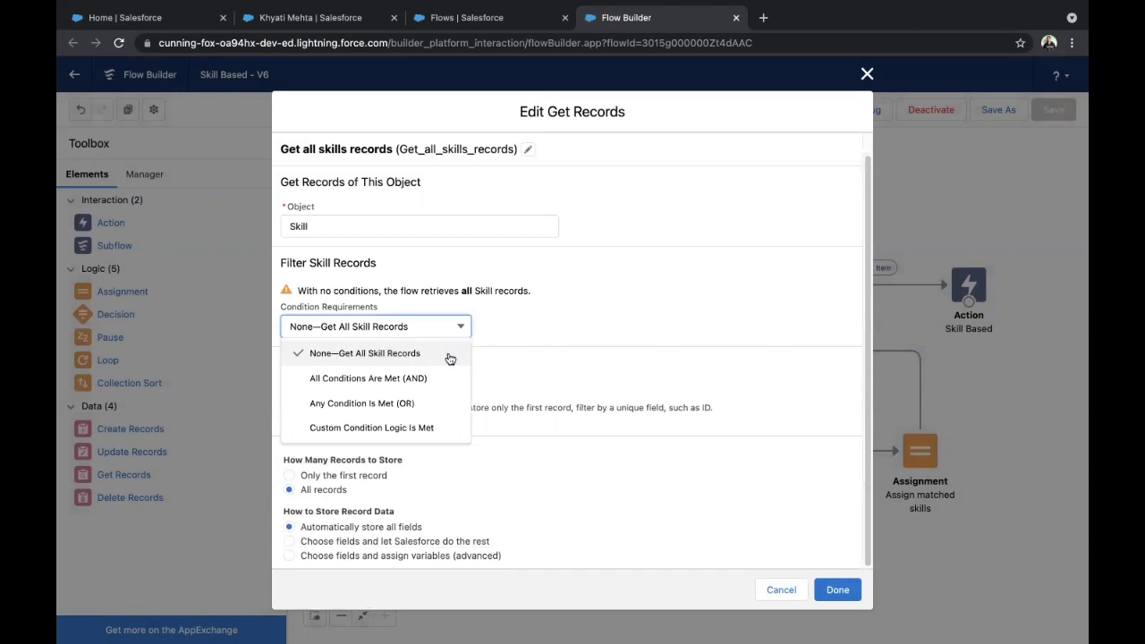
pyautogui.click(503, 344)
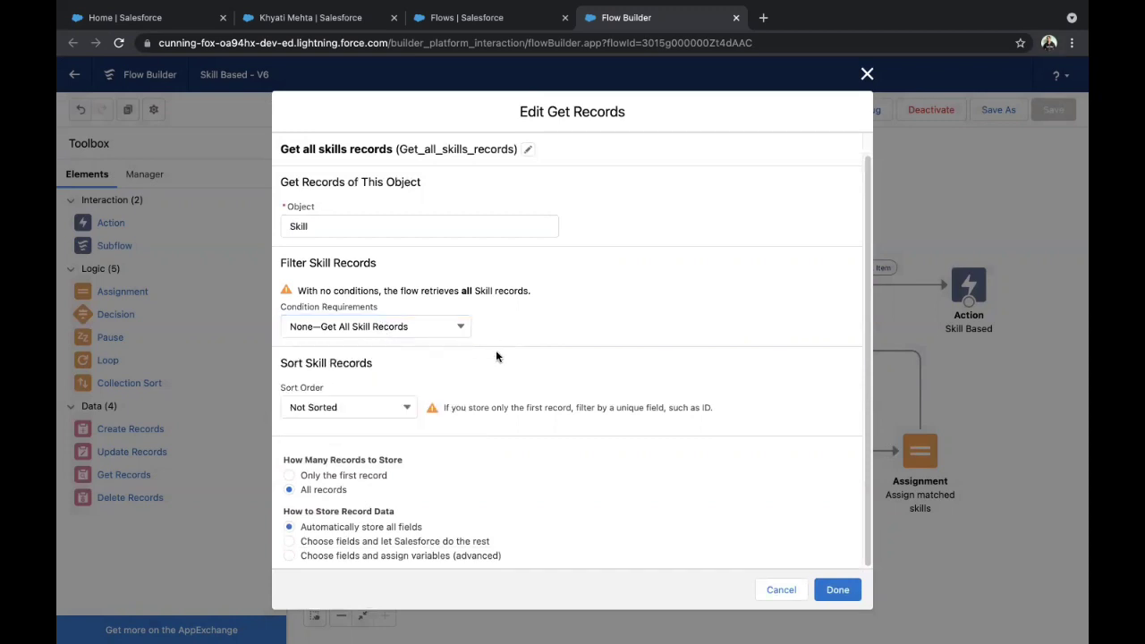
pyautogui.tripleClick(284, 460)
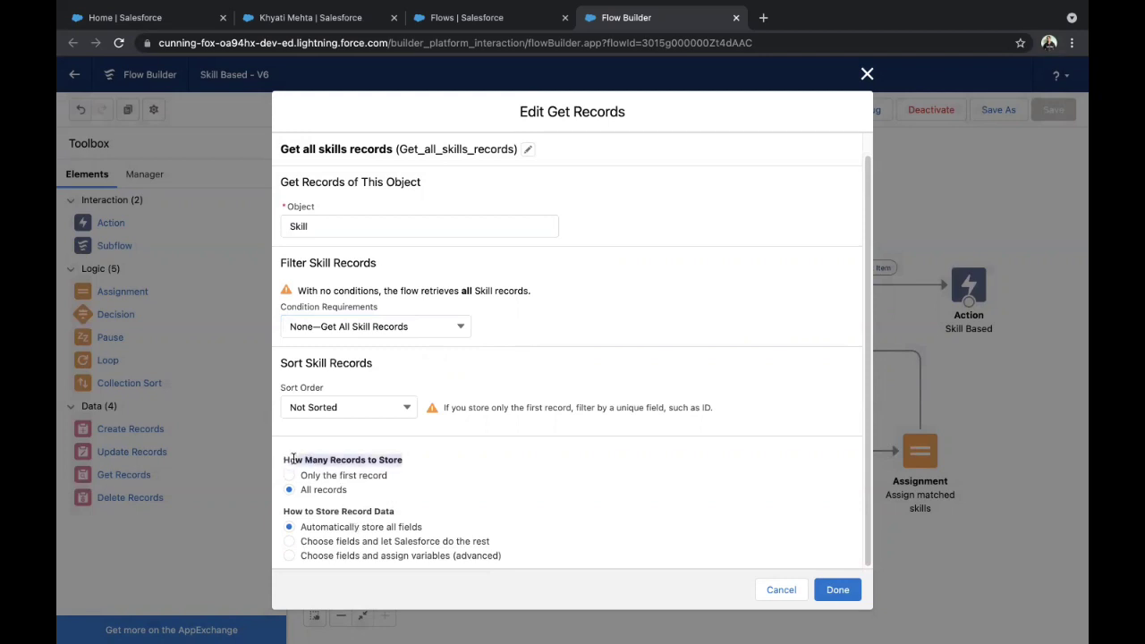
pyautogui.click(260, 459)
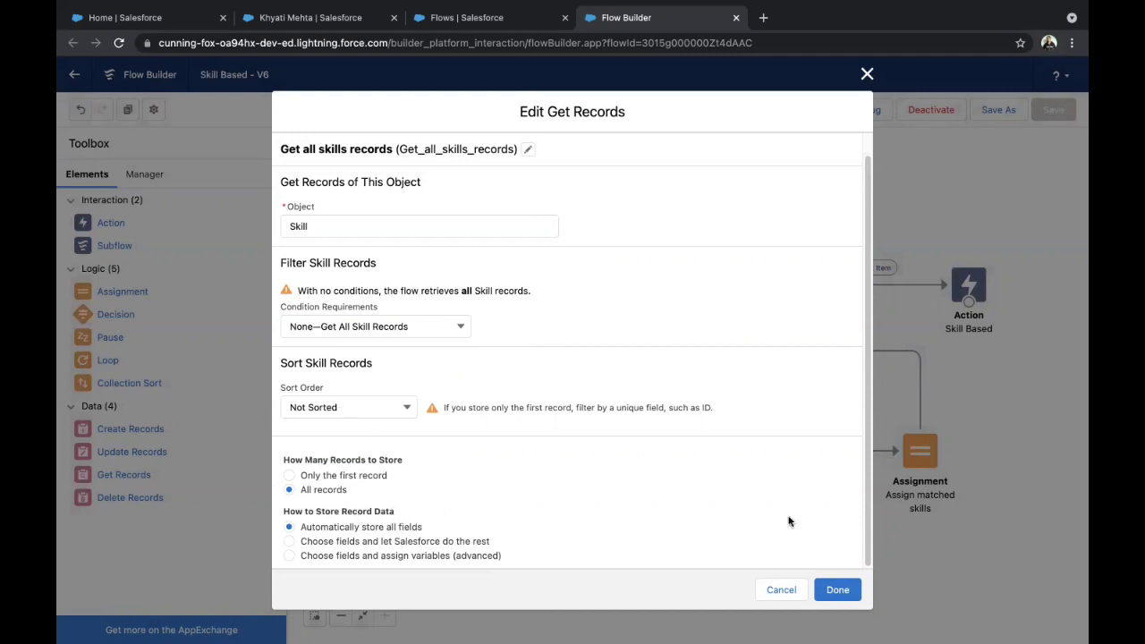
pyautogui.click(820, 589)
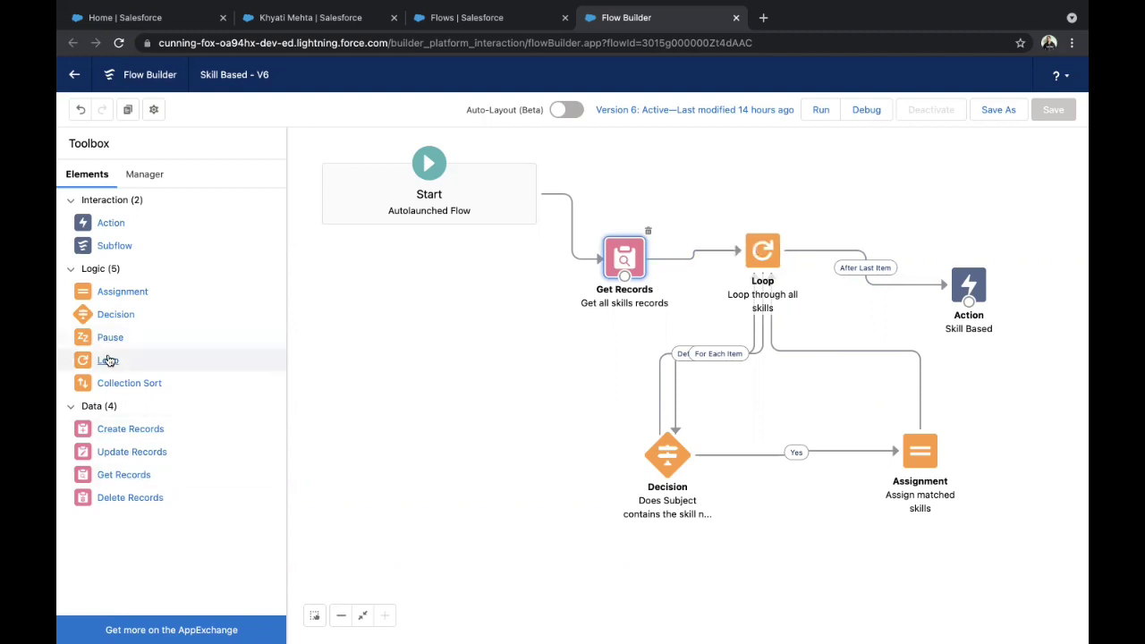
# Step: Review the collection variable and iteration direction of the Loop through all skills element, then close it with Done
pyautogui.doubleClick(760, 258)
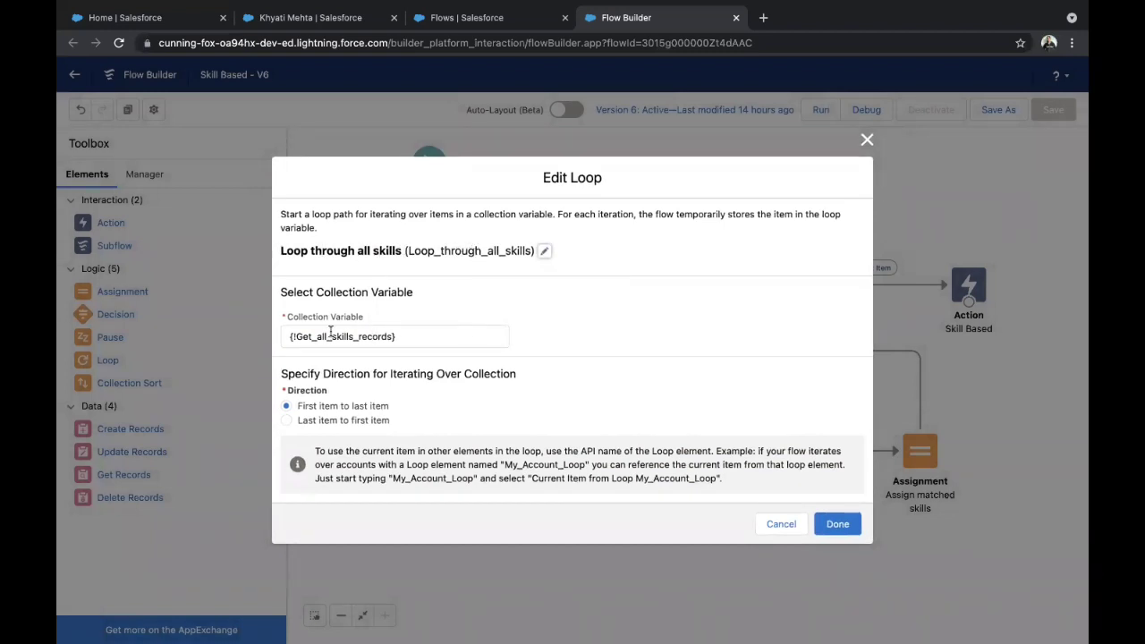
pyautogui.click(434, 336)
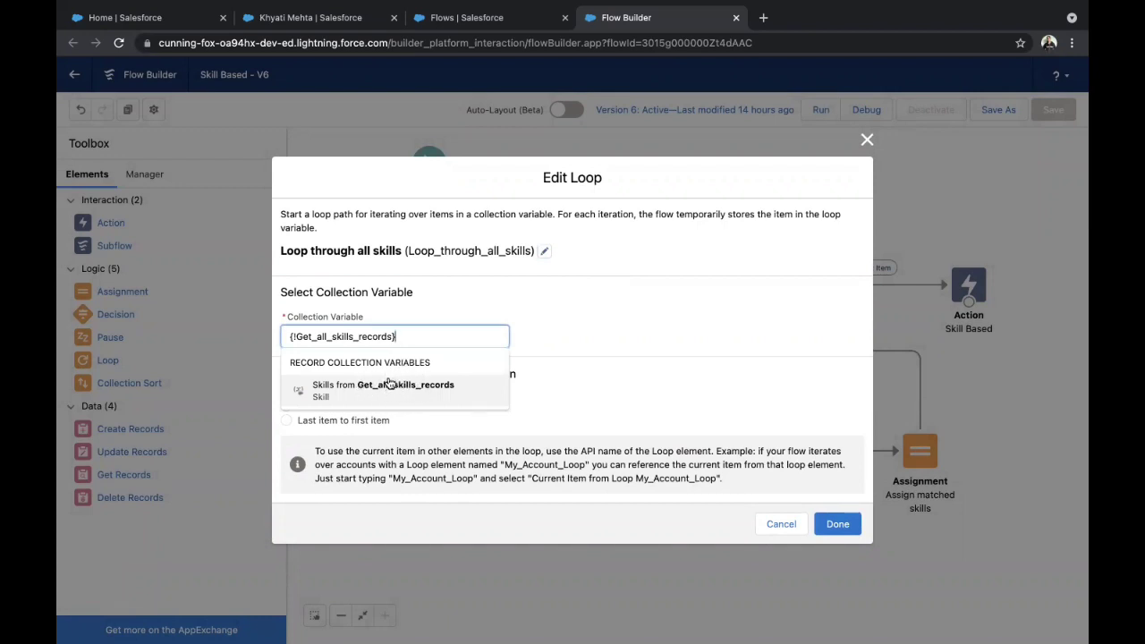
pyautogui.click(579, 383)
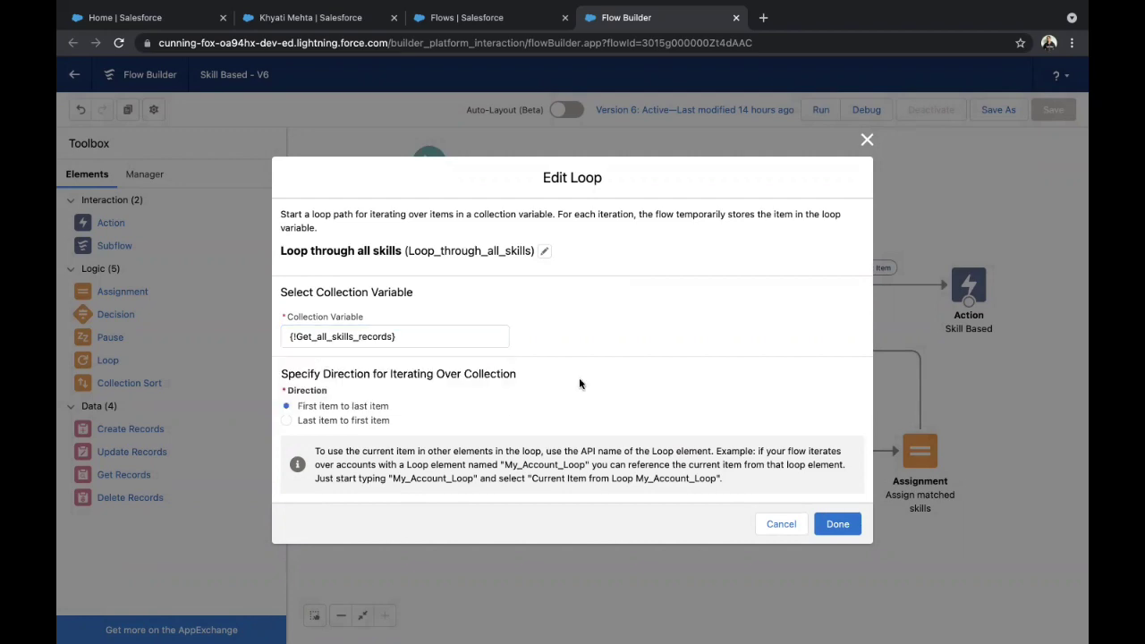
pyautogui.click(822, 521)
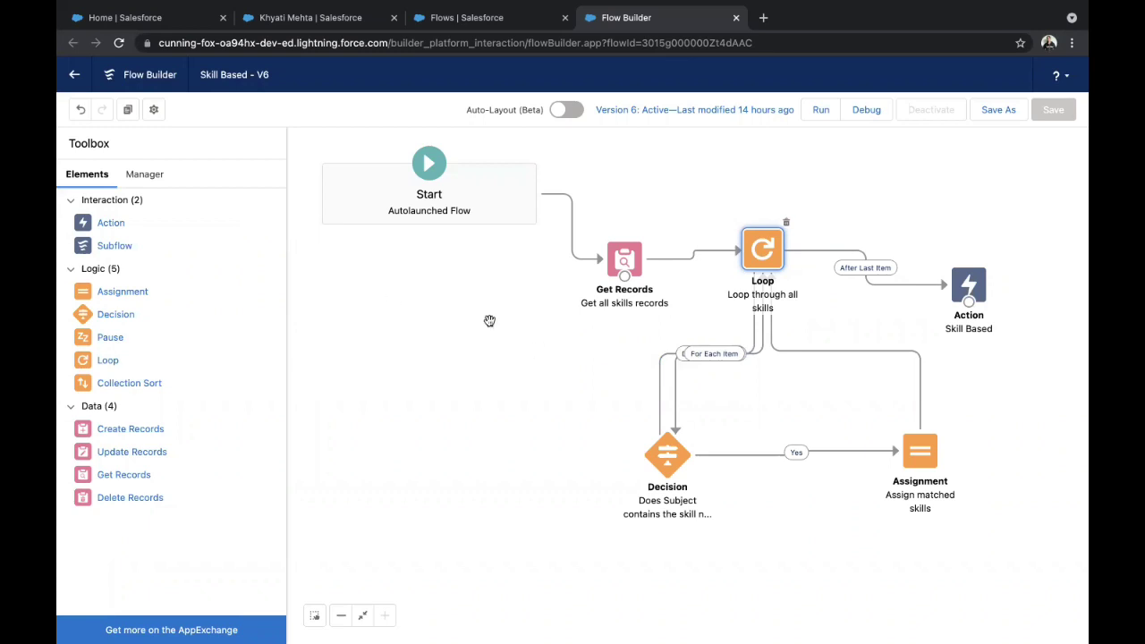
# Step: Preview a new Variable resource without saving it, and inspect the settings of the existing caseSubject variable
pyautogui.click(136, 175)
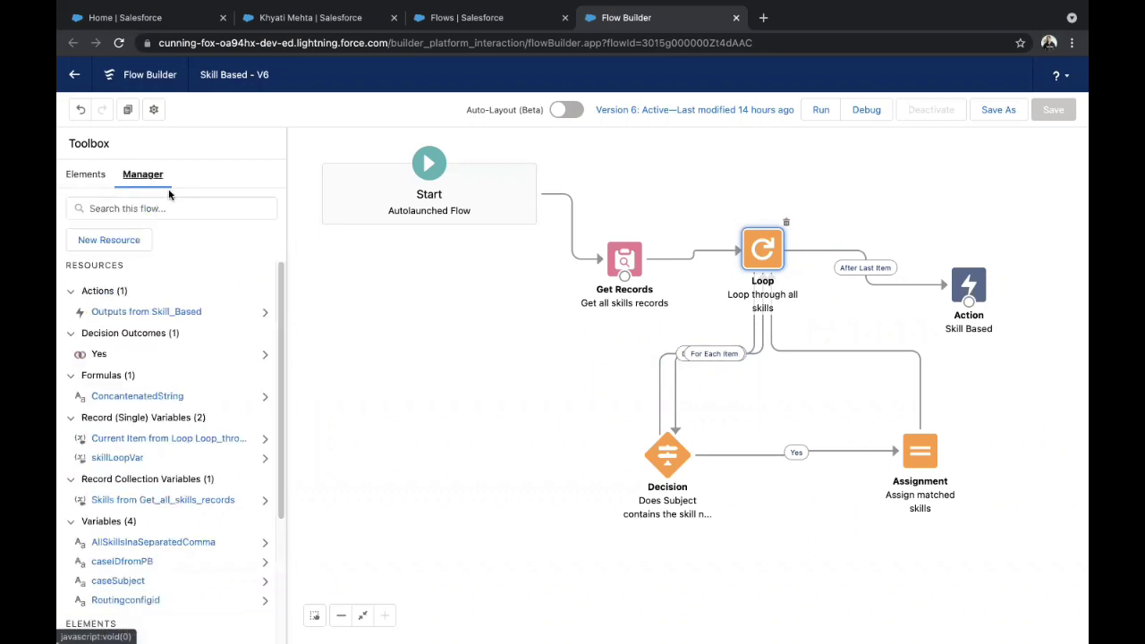
pyautogui.click(118, 236)
pyautogui.click(347, 300)
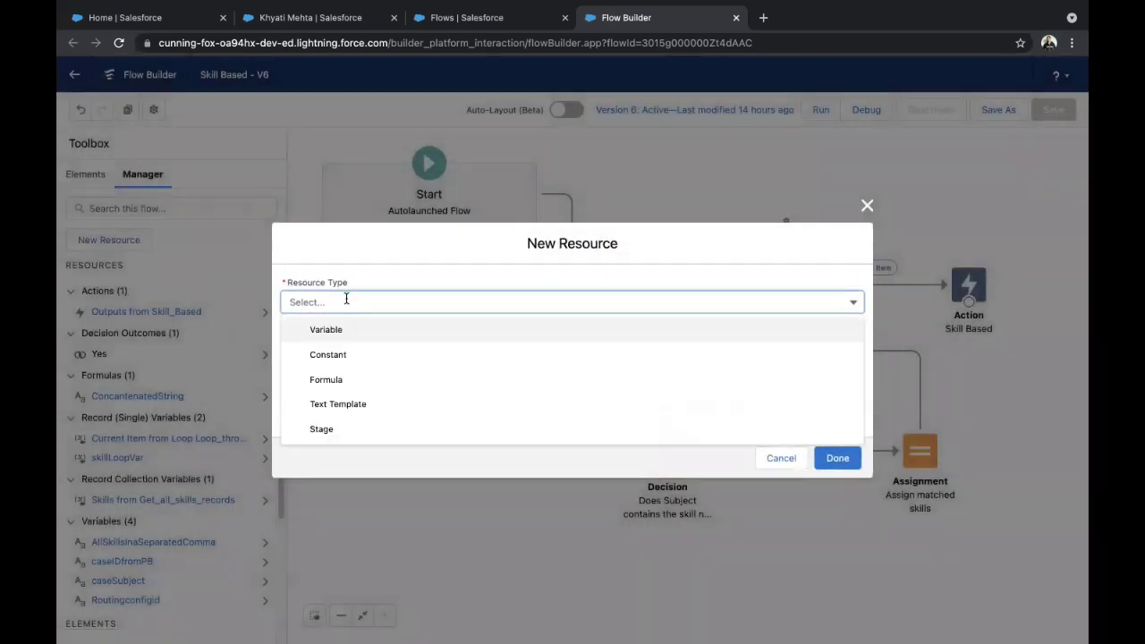
pyautogui.click(352, 327)
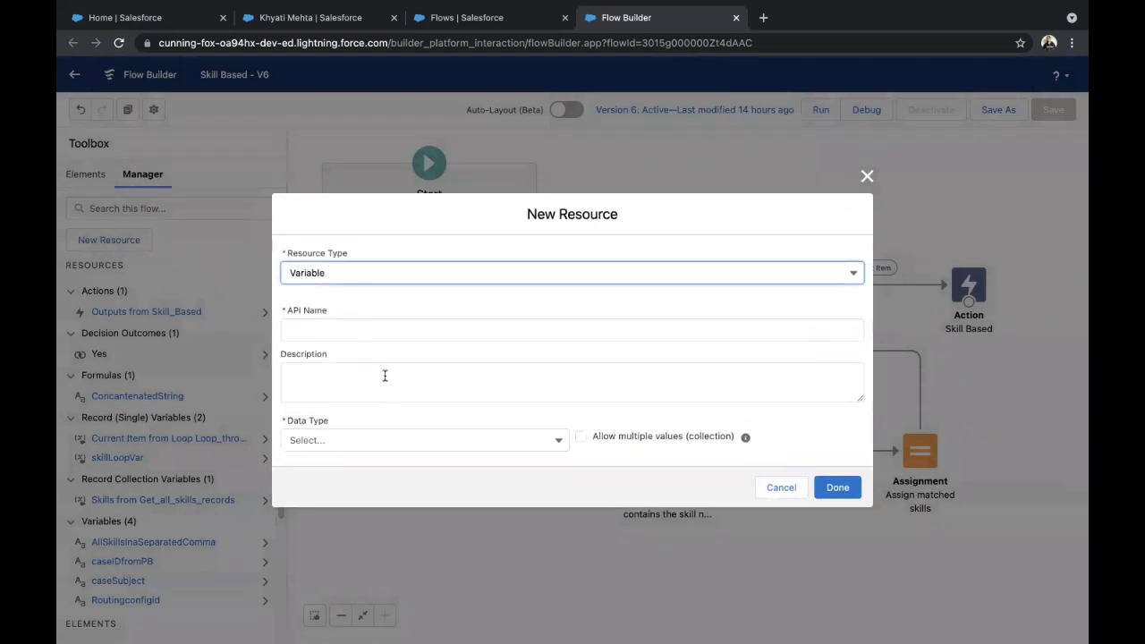
pyautogui.click(864, 176)
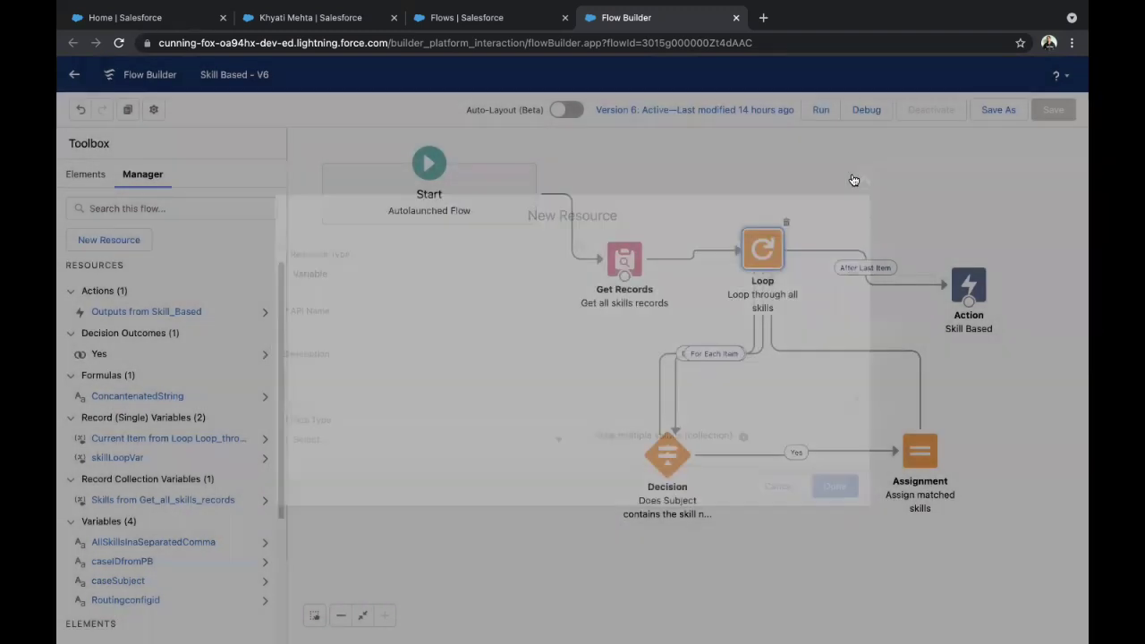
pyautogui.click(125, 580)
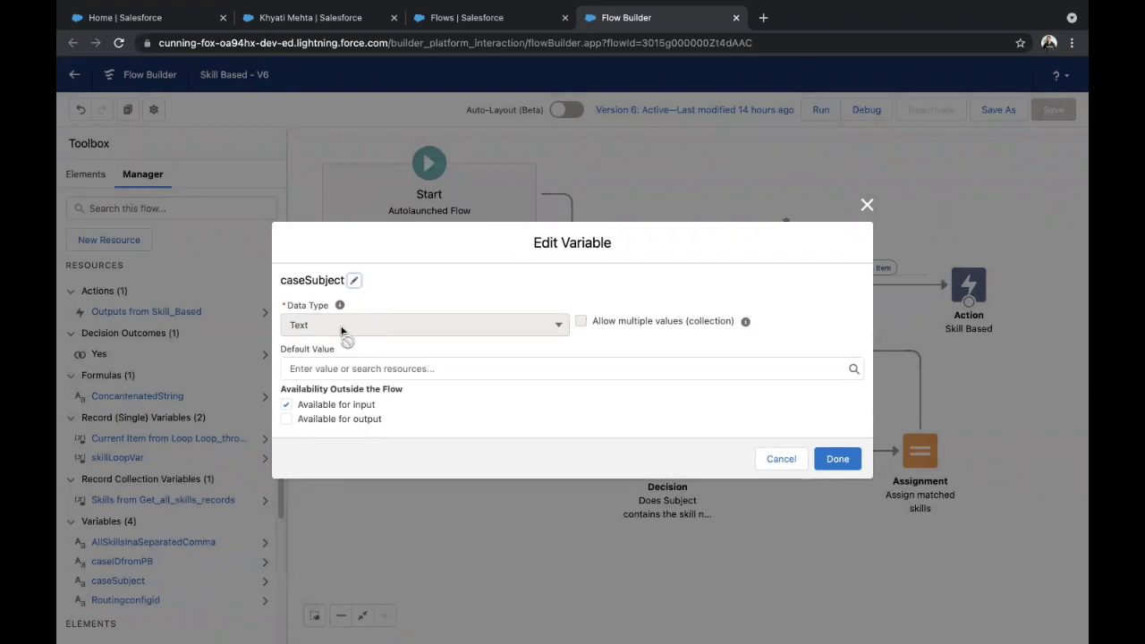
pyautogui.click(867, 206)
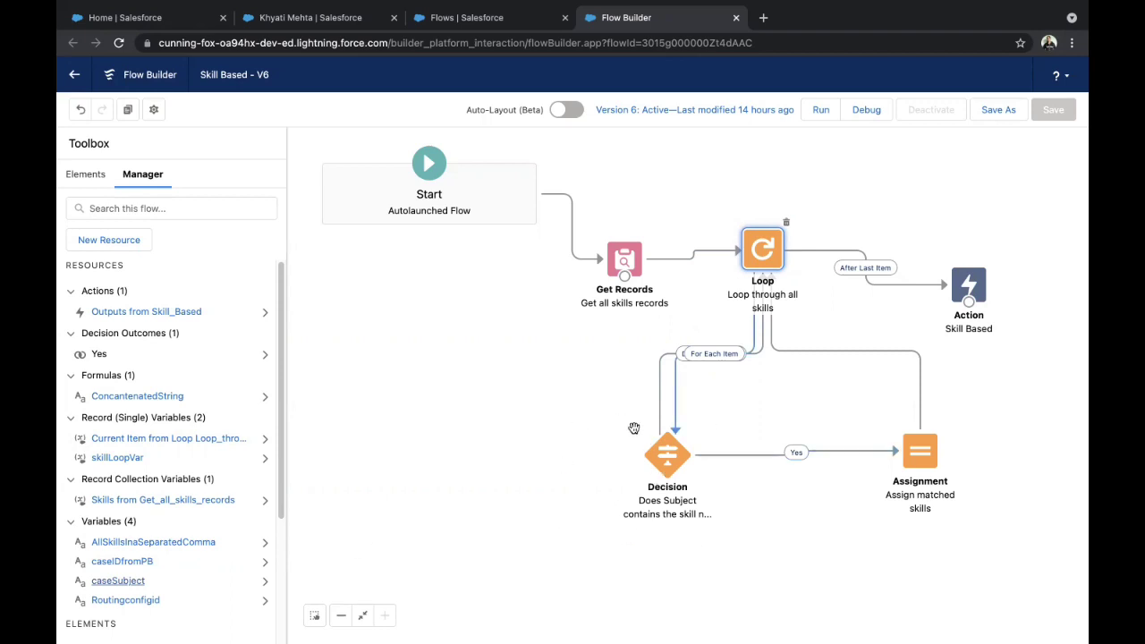
# Step: Review the Yes outcome condition of the Decision element, checking the value compared with caseSubject, and close it with Done
pyautogui.click(85, 182)
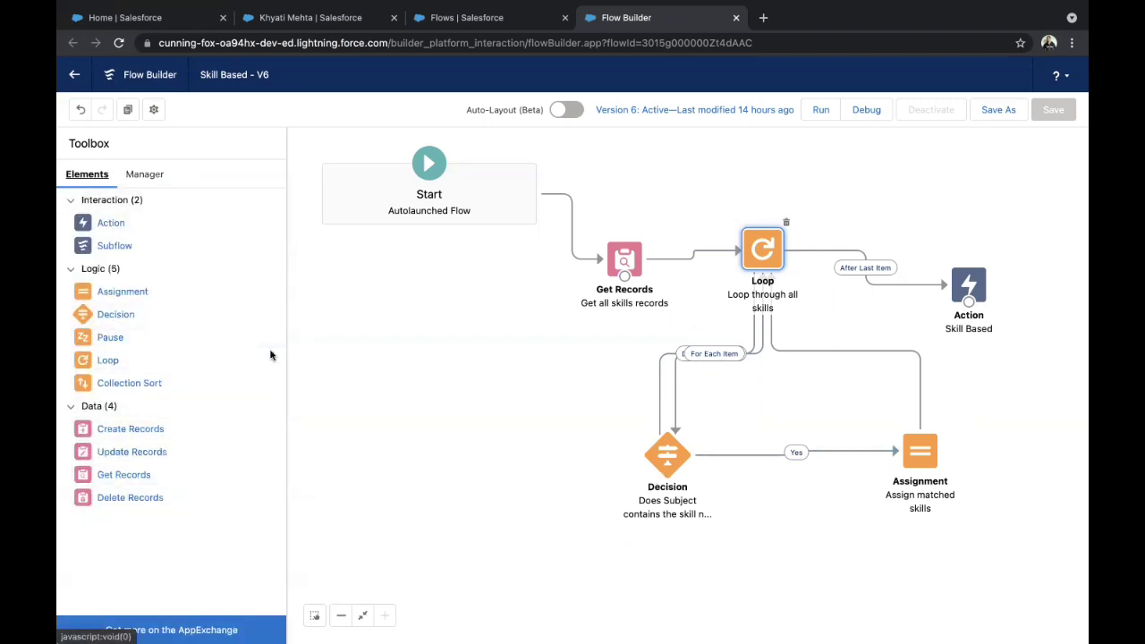
pyautogui.doubleClick(657, 461)
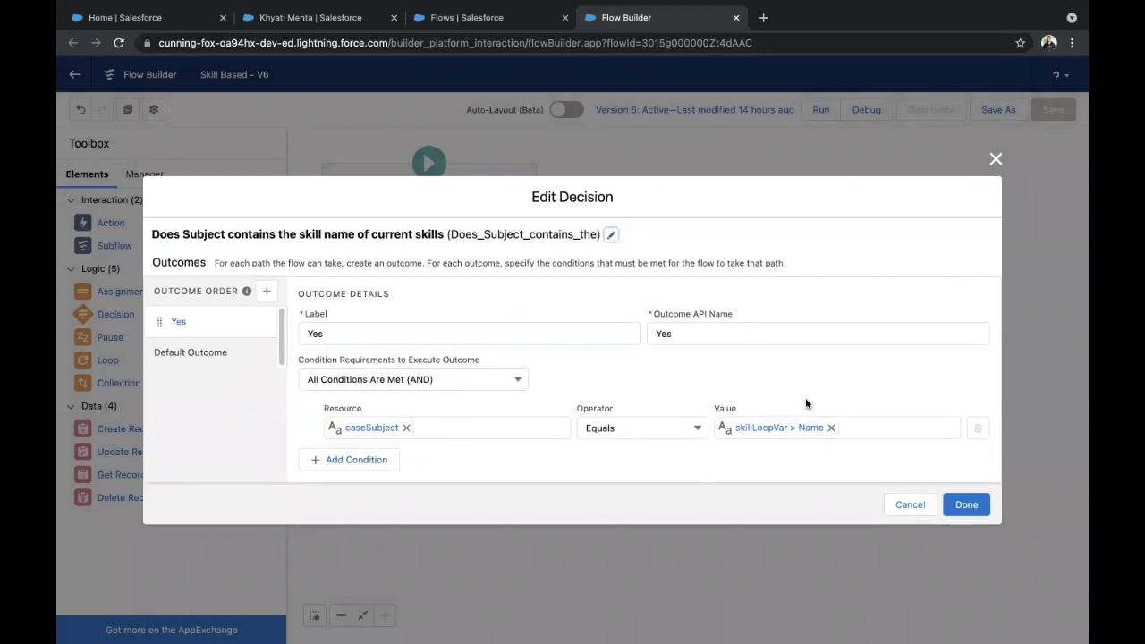
pyautogui.click(761, 428)
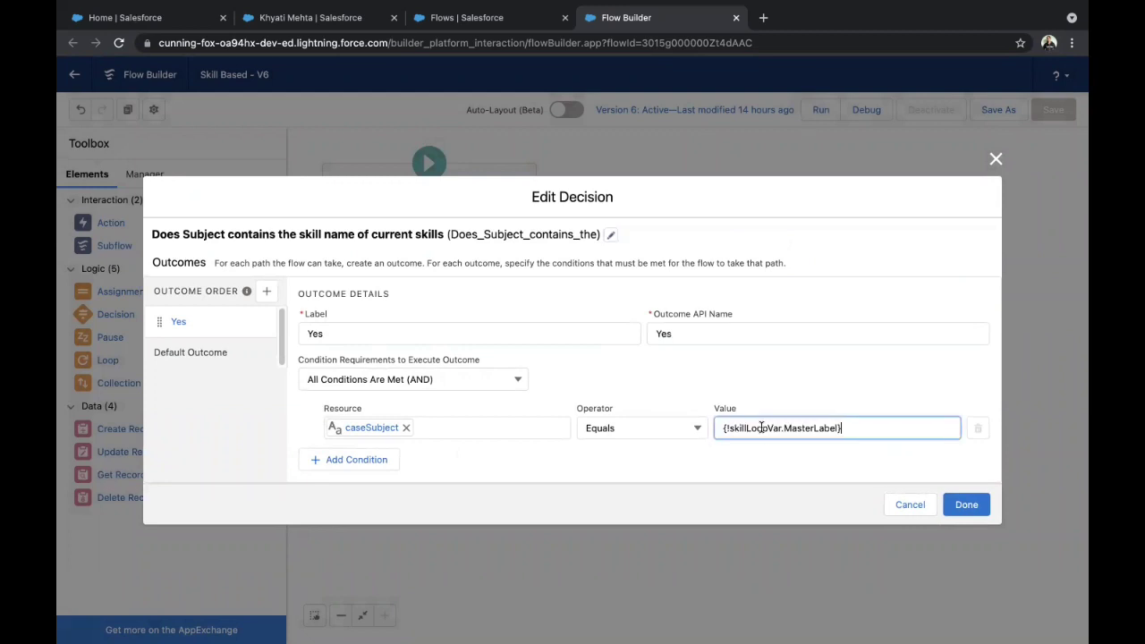
pyautogui.click(949, 499)
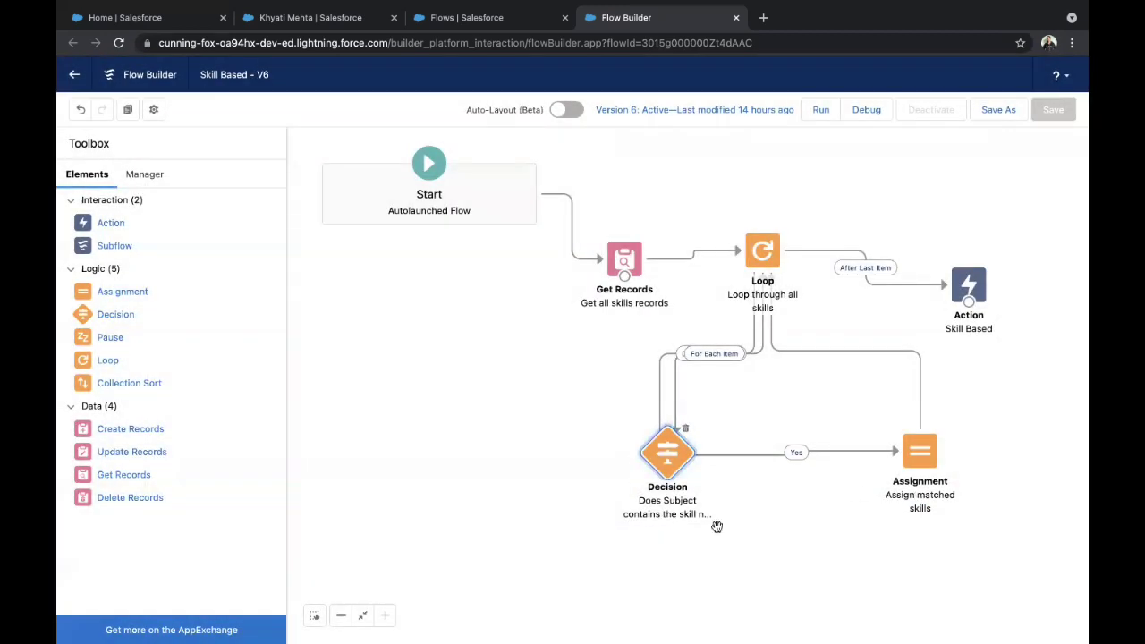
# Step: Inspect the variable, operator and value in the Assign matched skills element, and close it without changes
pyautogui.doubleClick(925, 453)
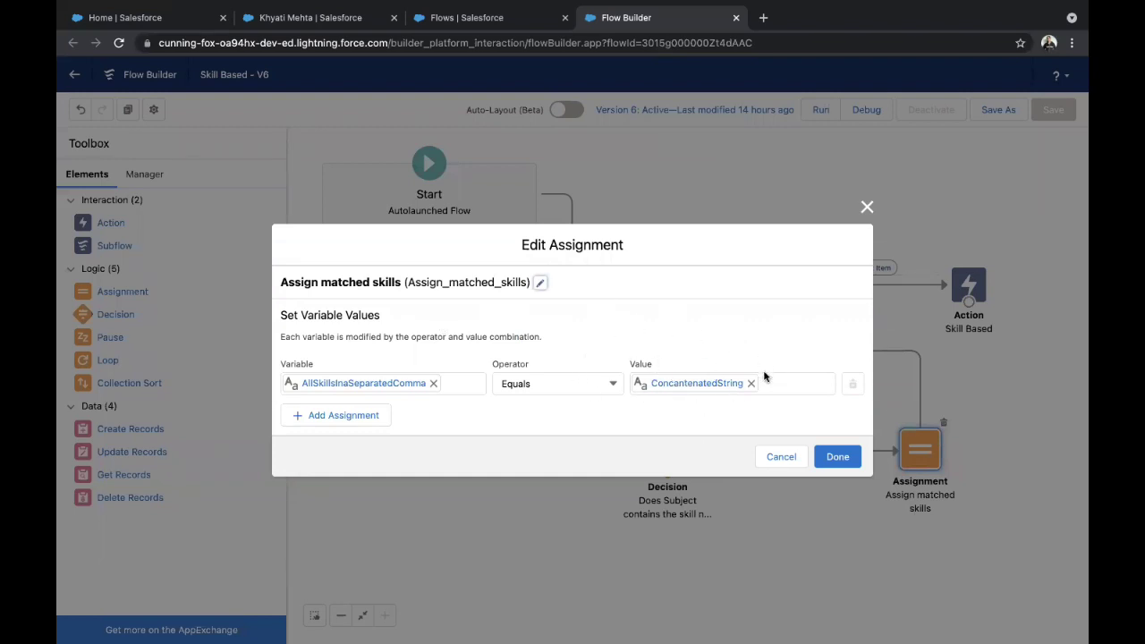
pyautogui.click(700, 384)
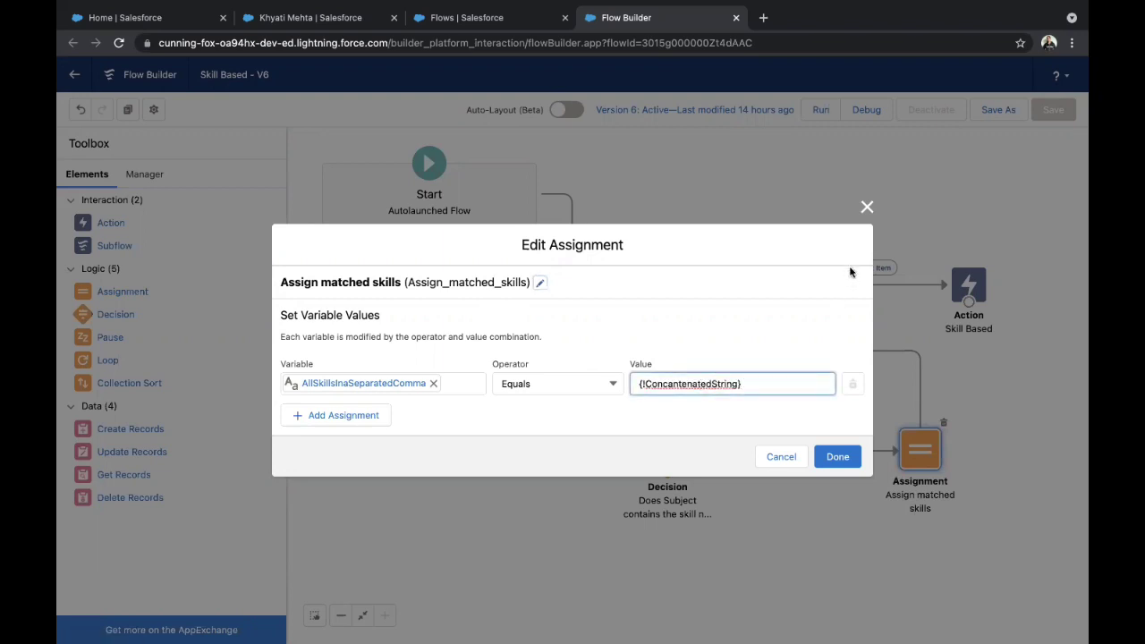
pyautogui.click(866, 210)
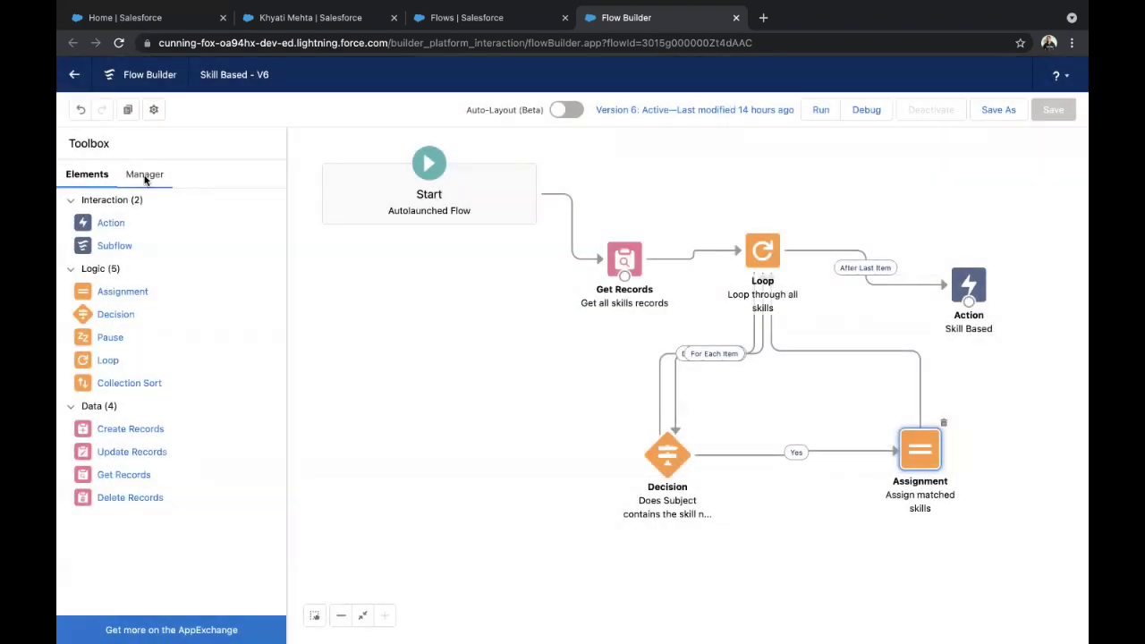
# Step: Inspect the ConcantenatedString formula and the AllSkillsInaSeparatedComma variable it uses, leaving both without changes
pyautogui.click(140, 174)
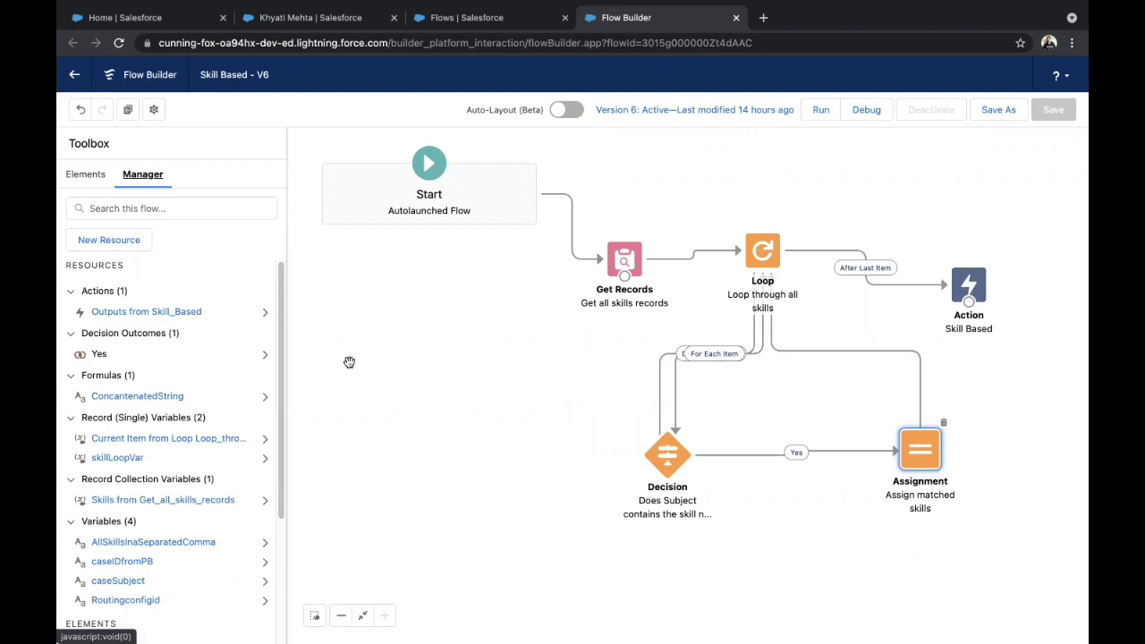
pyautogui.click(161, 398)
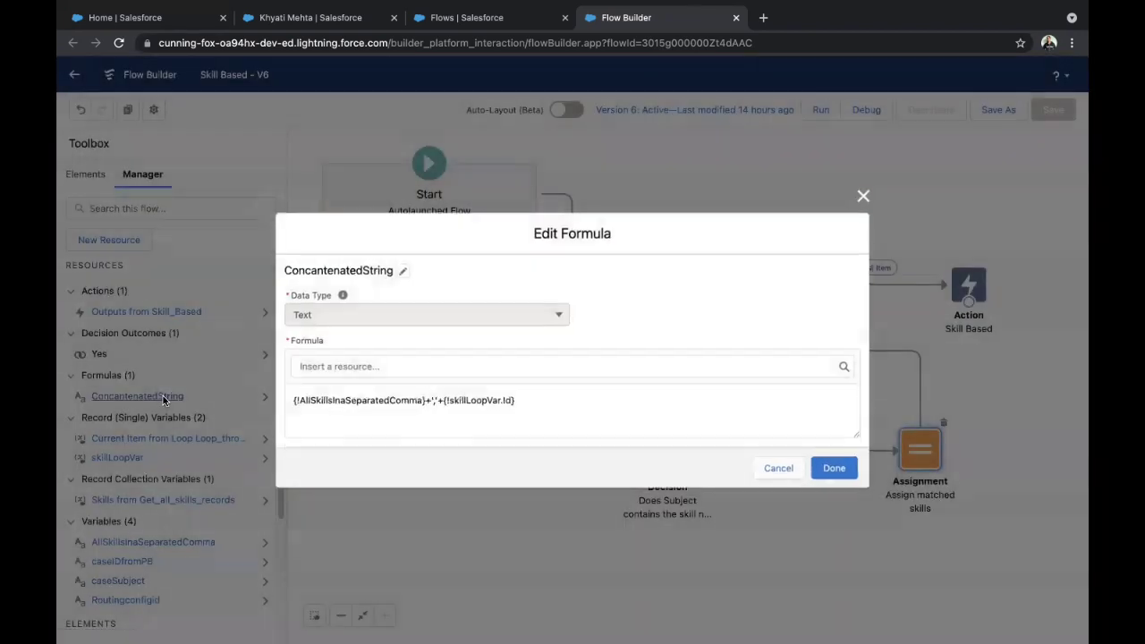
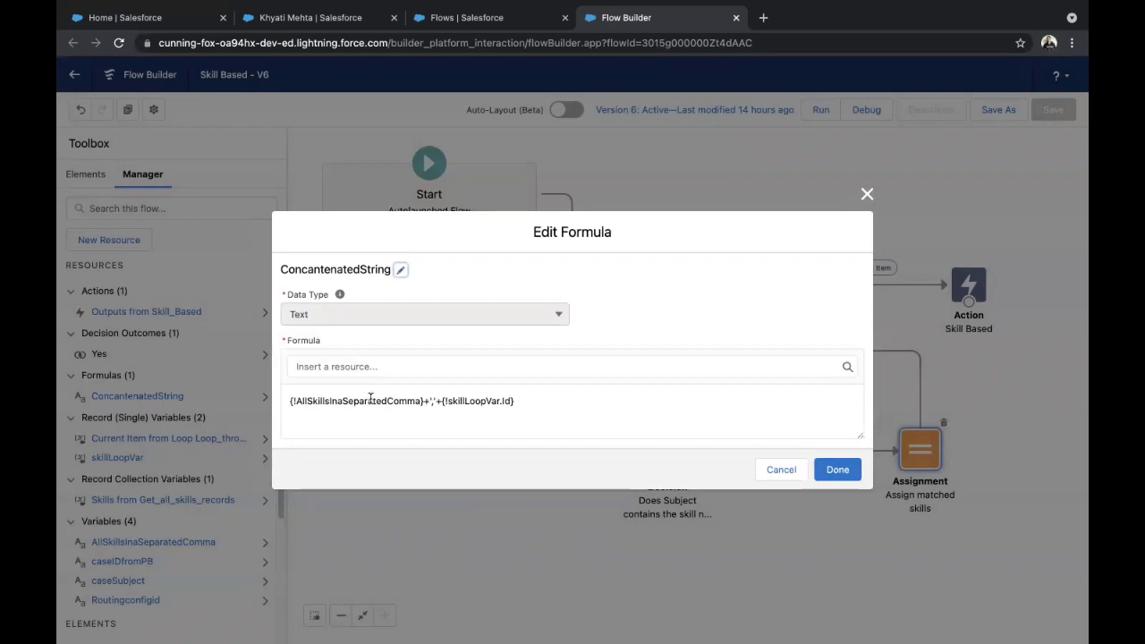
pyautogui.click(774, 470)
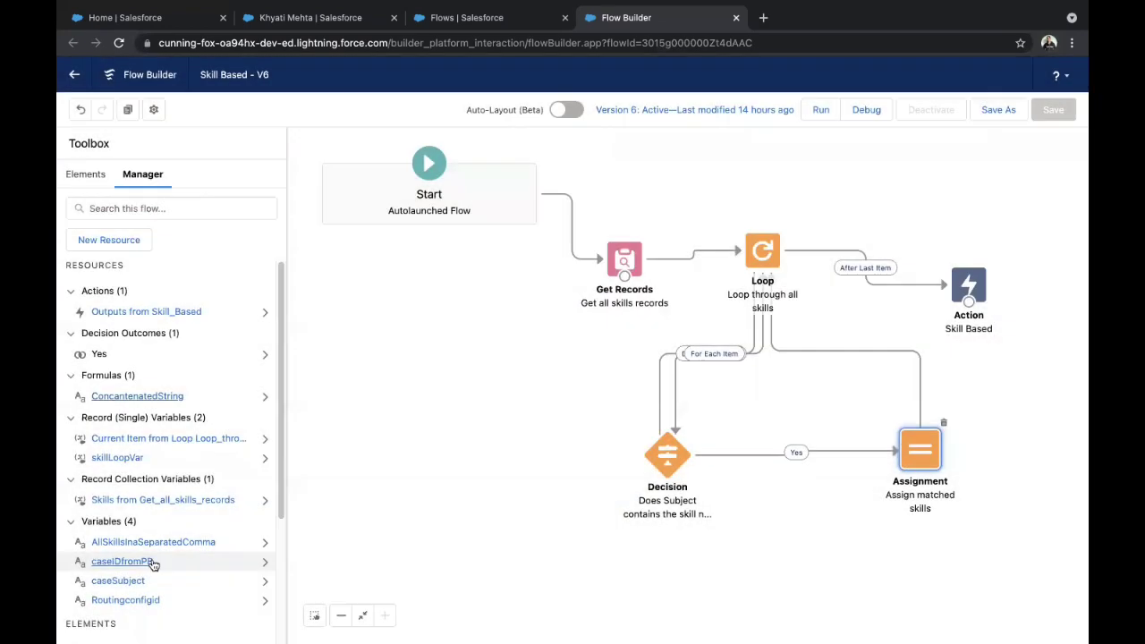
pyautogui.click(150, 547)
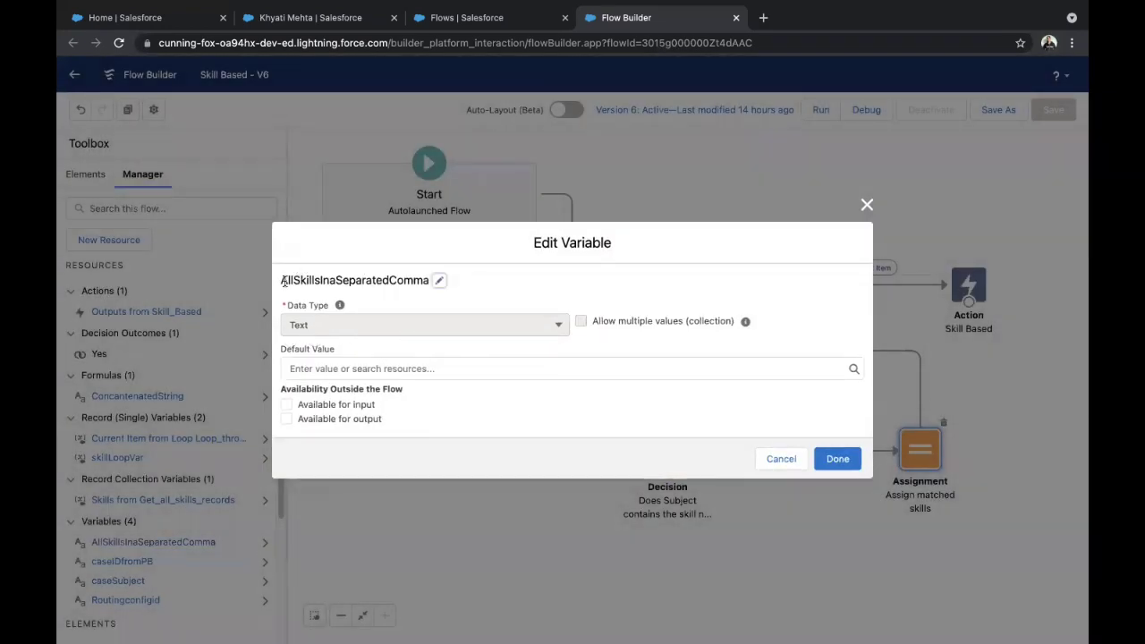
pyautogui.click(840, 456)
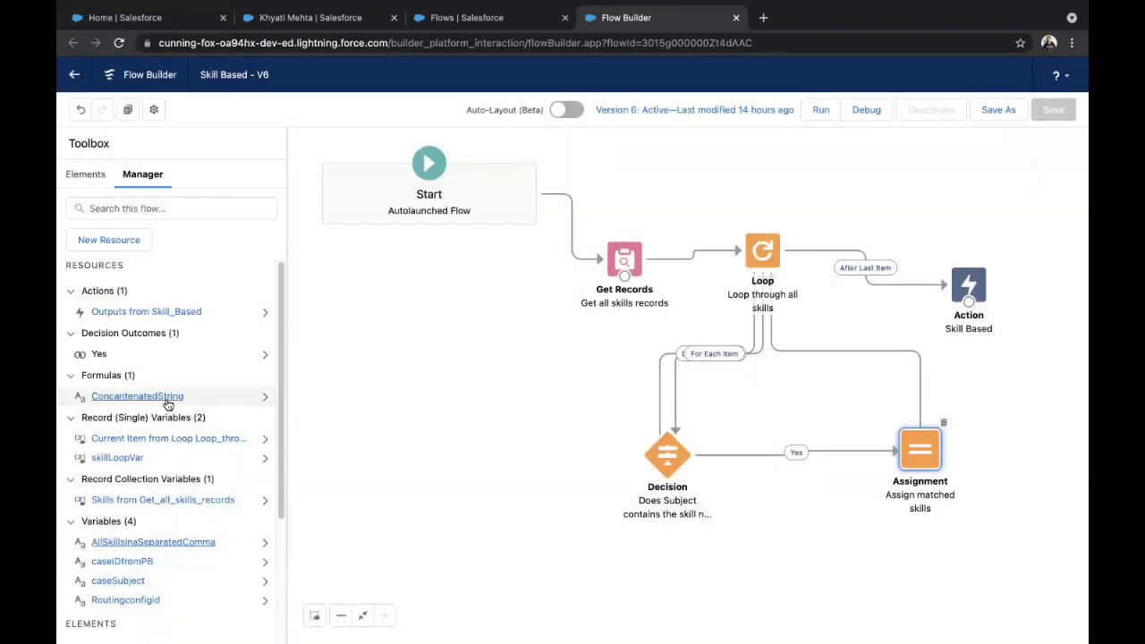
pyautogui.click(143, 396)
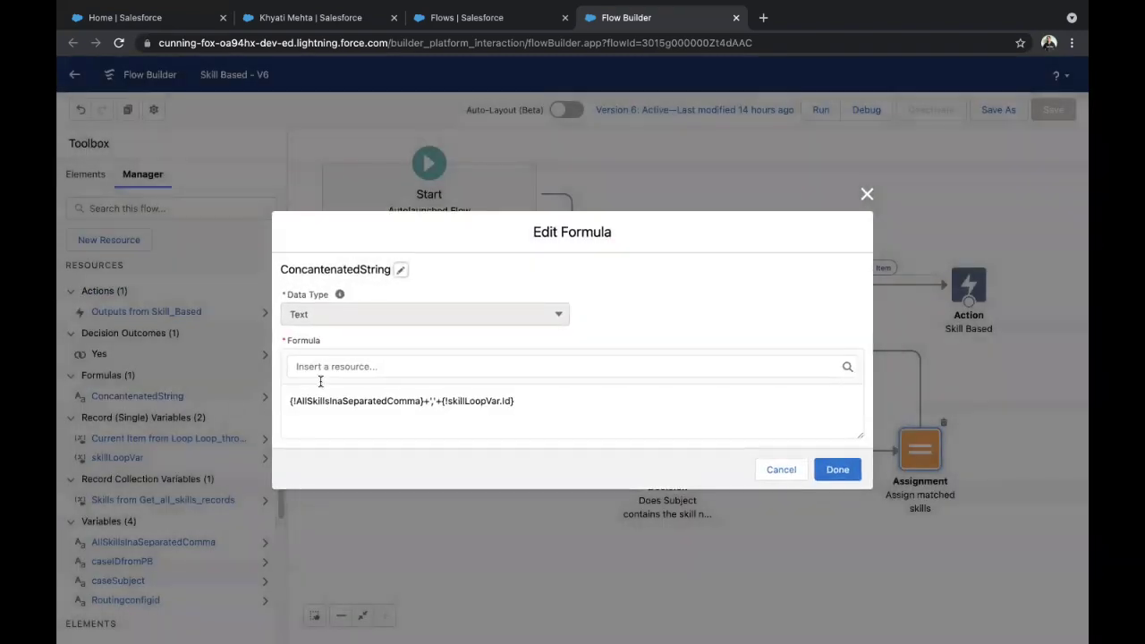
pyautogui.click(779, 471)
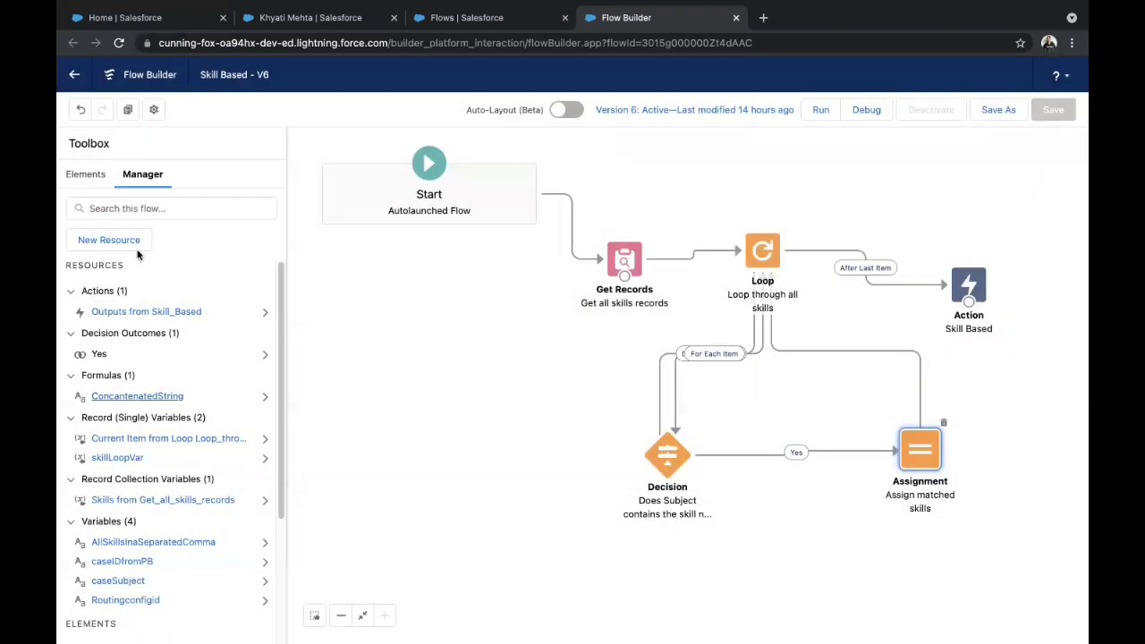
# Step: Review the record ID, routing configuration ID and skill ID inputs of the Skill Based action, and close it without changes
pyautogui.click(83, 182)
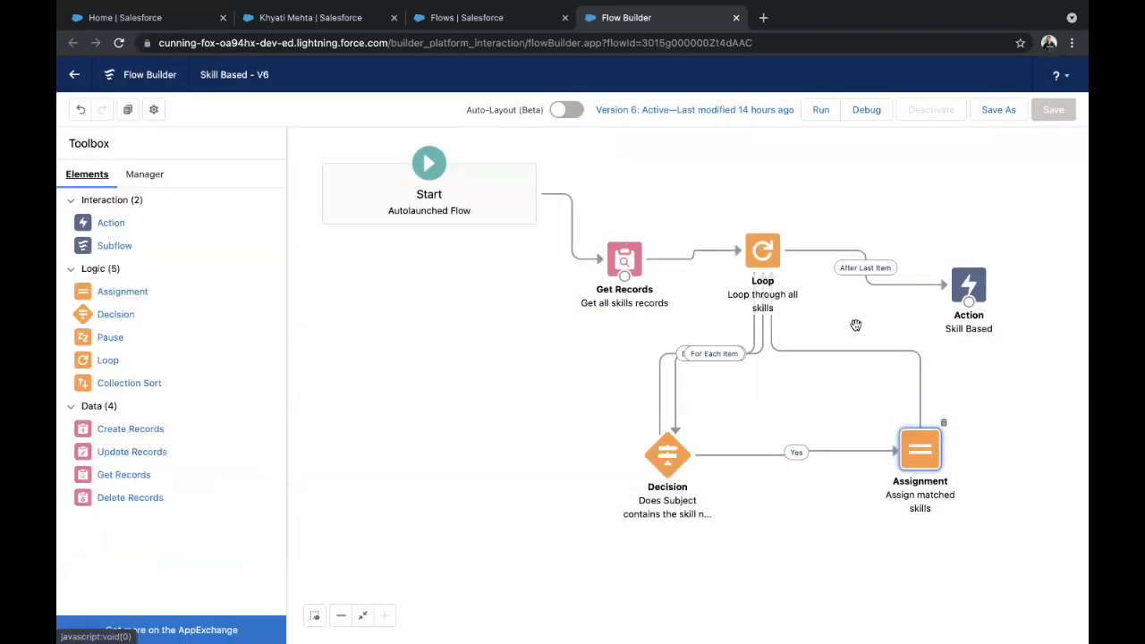
pyautogui.doubleClick(979, 272)
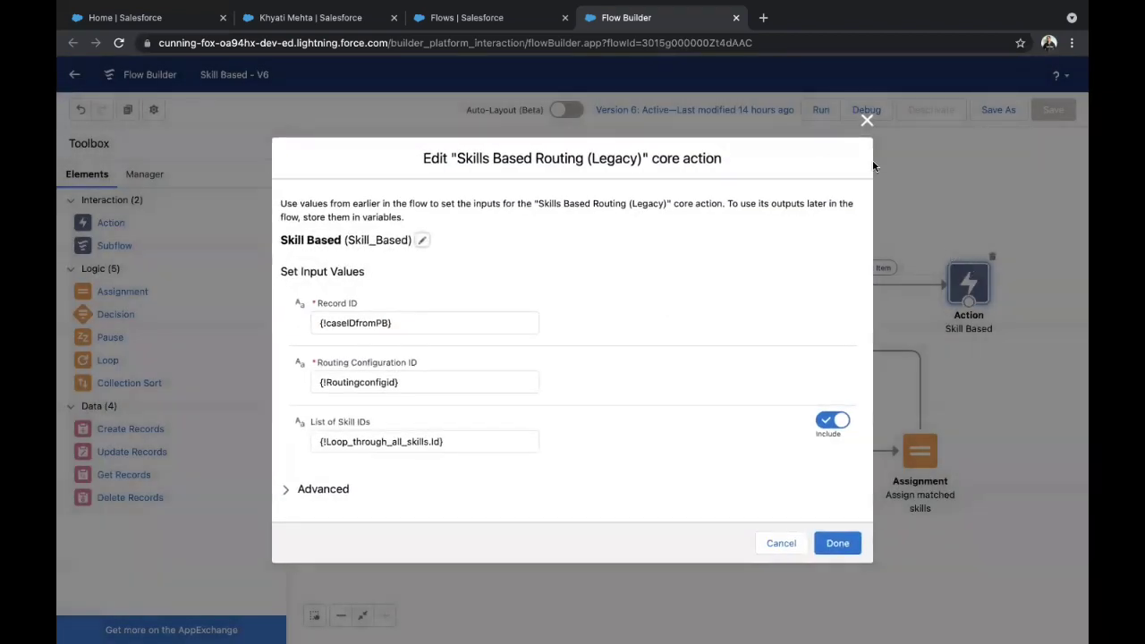
pyautogui.click(866, 121)
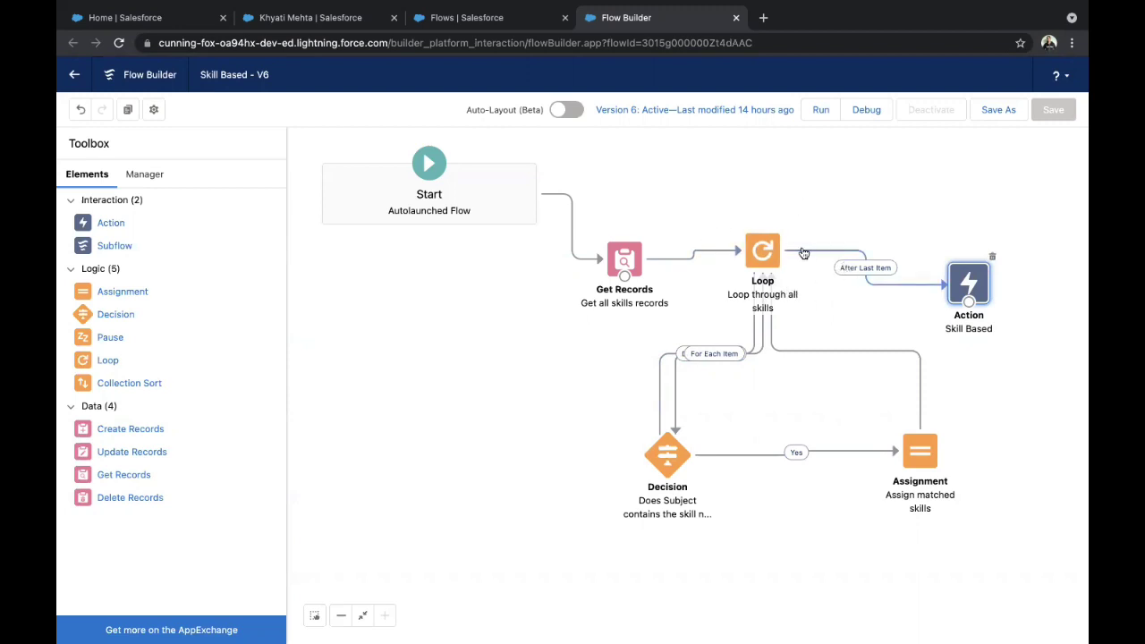
pyautogui.doubleClick(966, 283)
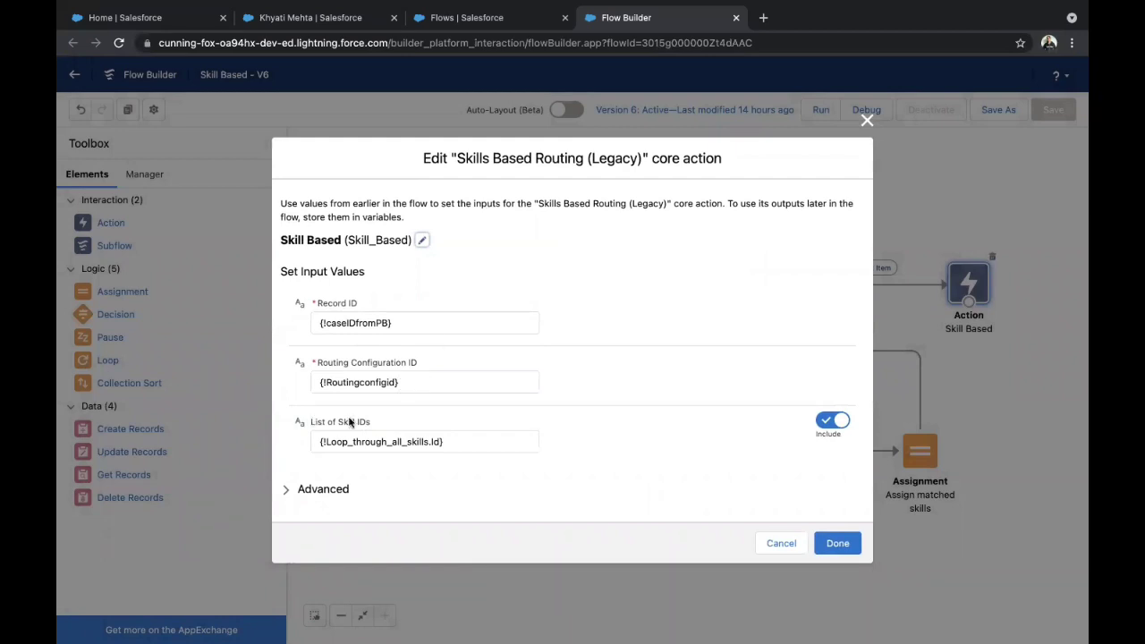
pyautogui.click(865, 120)
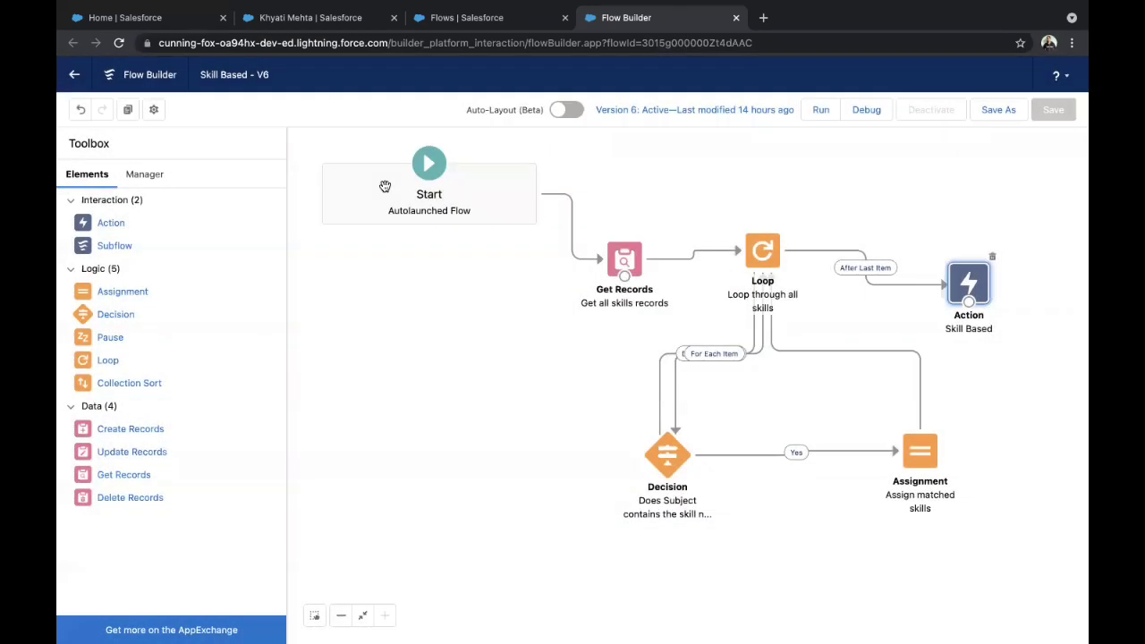
# Step: Inspect the Routingconfigid variable, and find the Case Flow Config routing configuration in Setup to highlight its record ID in the page address
pyautogui.click(129, 176)
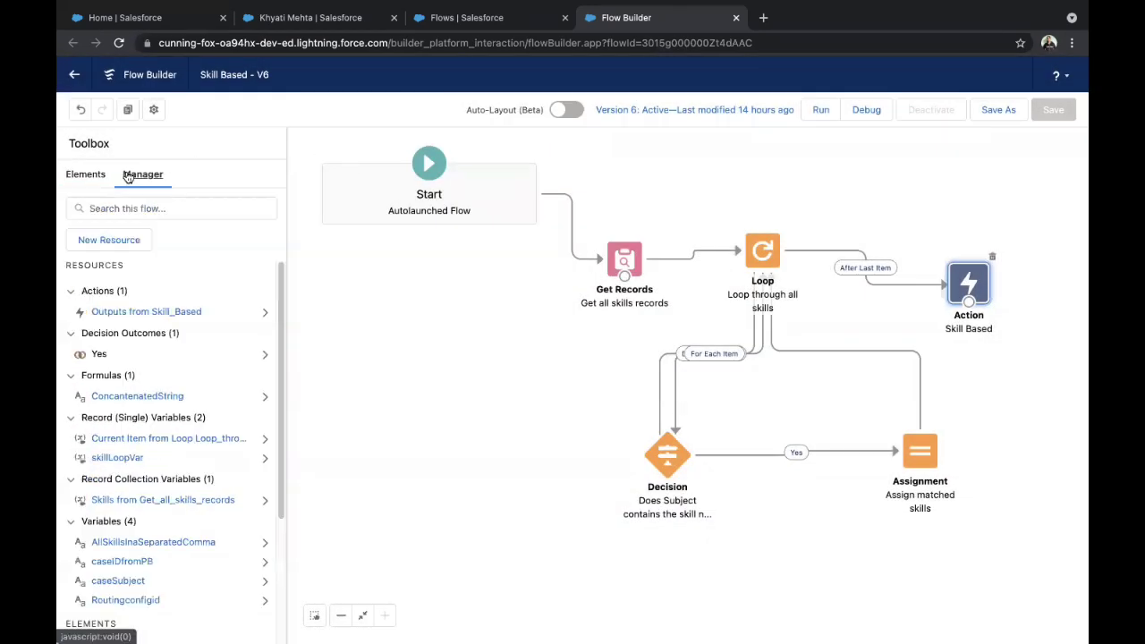
pyautogui.click(115, 600)
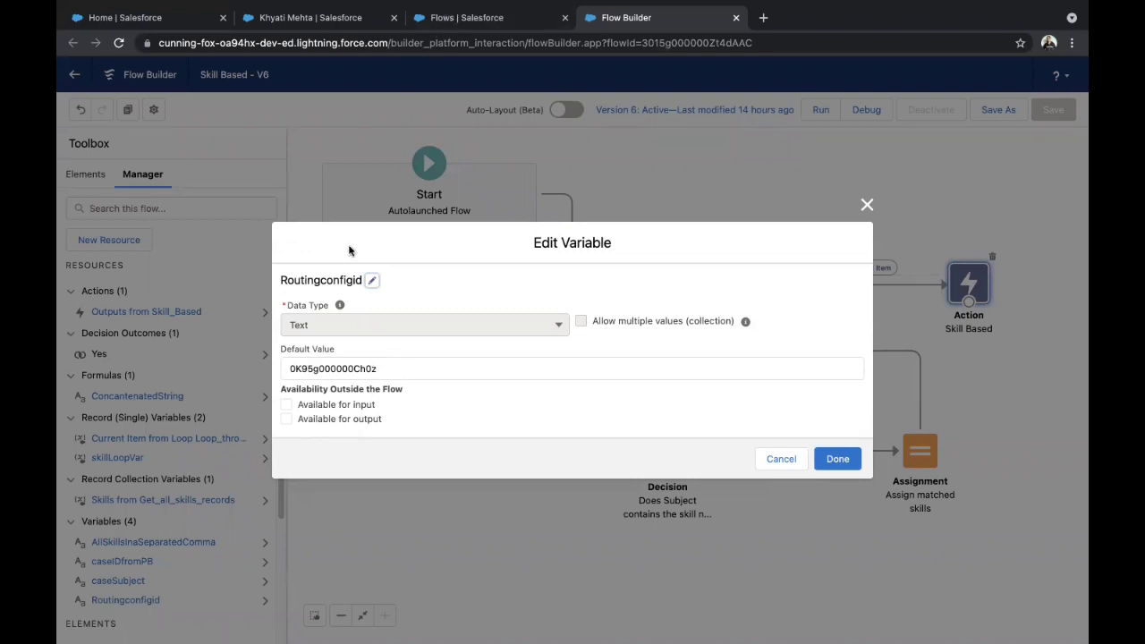
pyautogui.click(438, 18)
pyautogui.click(154, 150)
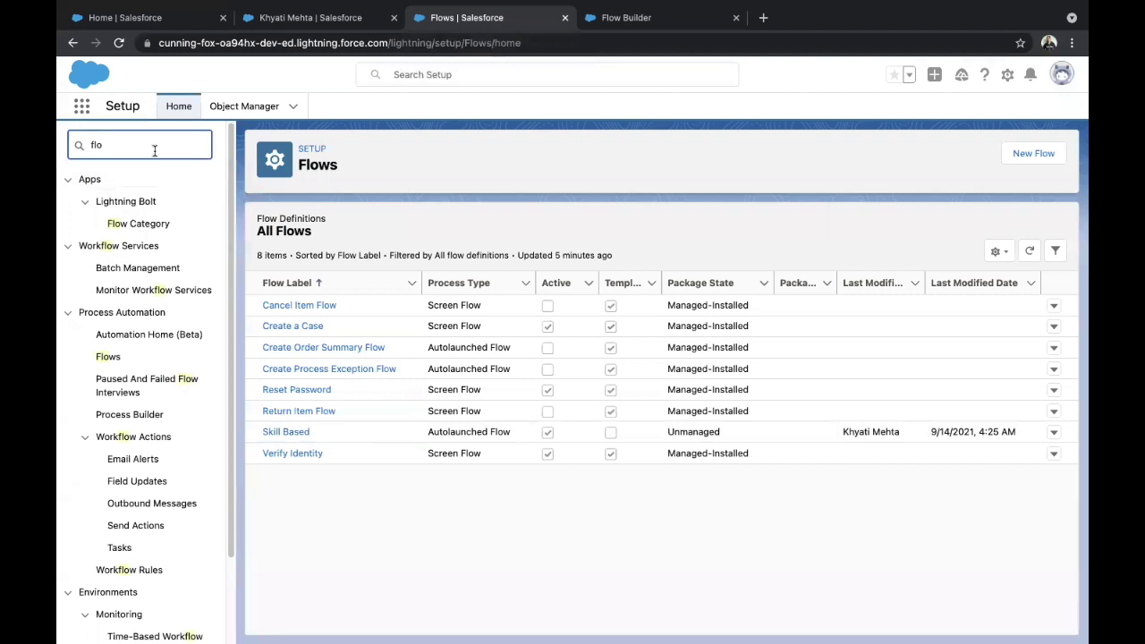
pyautogui.write('rou')
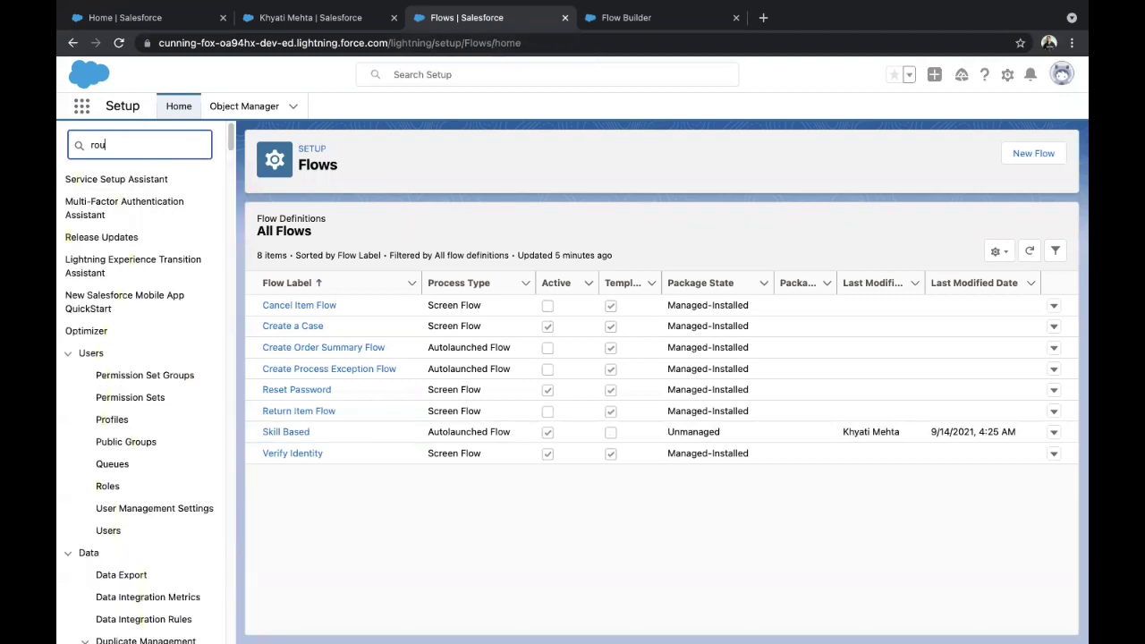
pyautogui.write('ti')
pyautogui.click(153, 245)
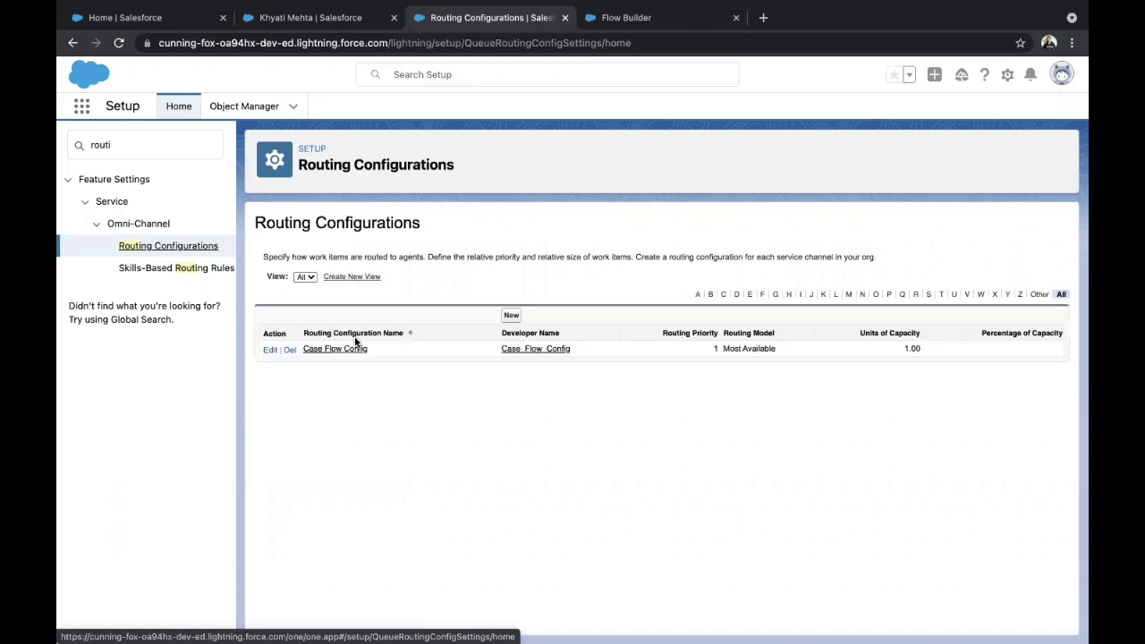
pyautogui.click(348, 348)
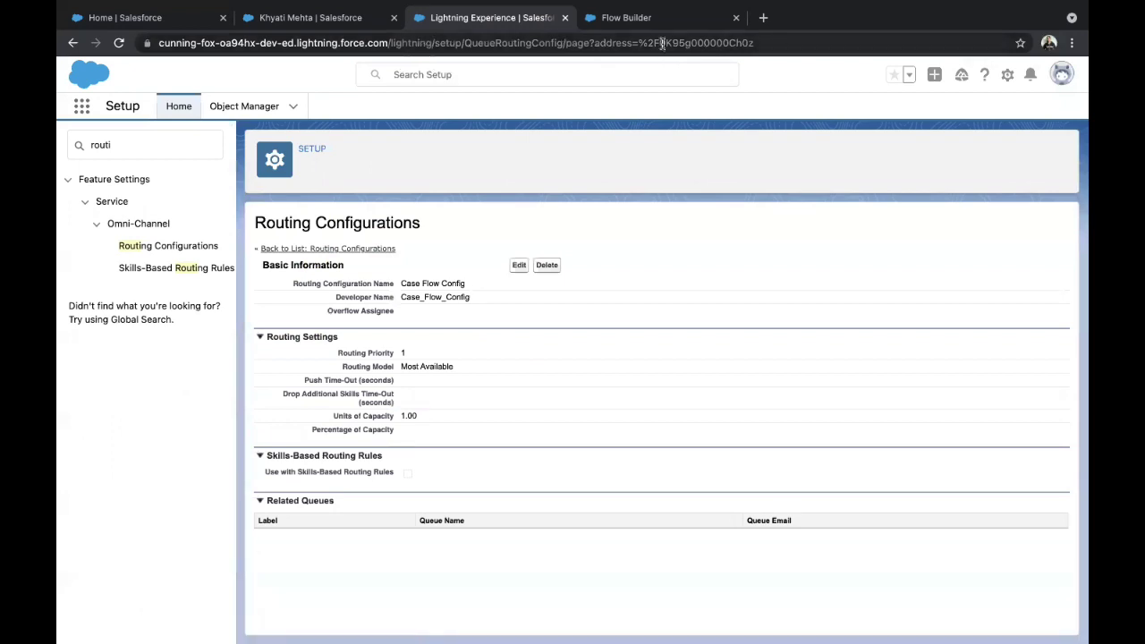
pyautogui.moveTo(660, 42); pyautogui.dragTo(756, 40)
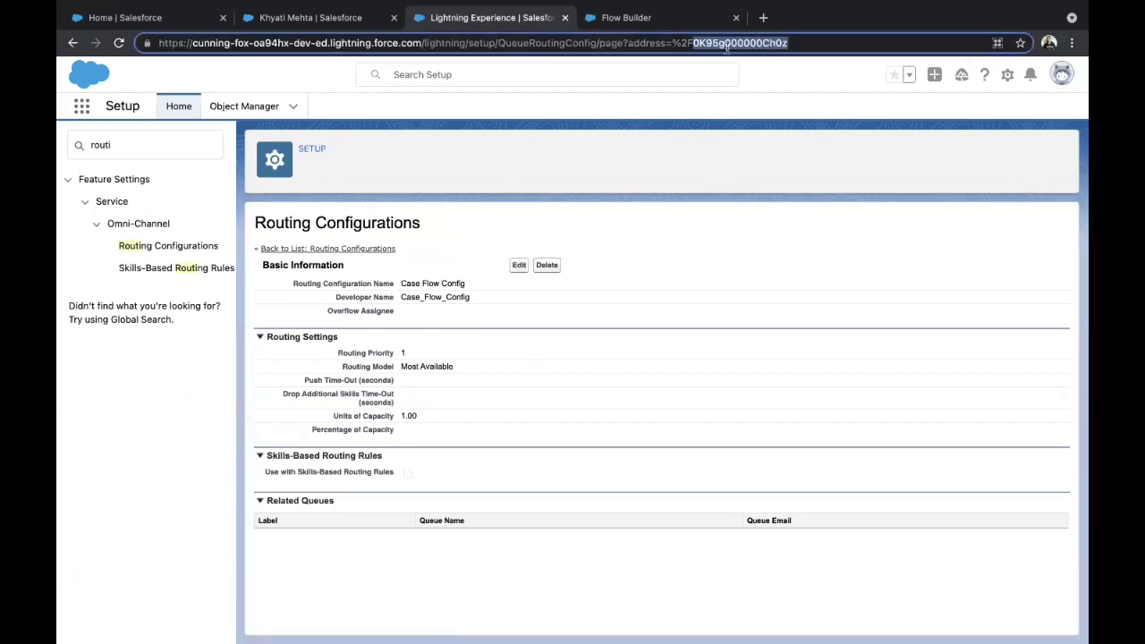
# Step: Compare the Routingconfigid variable's default value with that record ID, and recheck the Skill Based action's inputs, closing both without changes
pyautogui.click(666, 25)
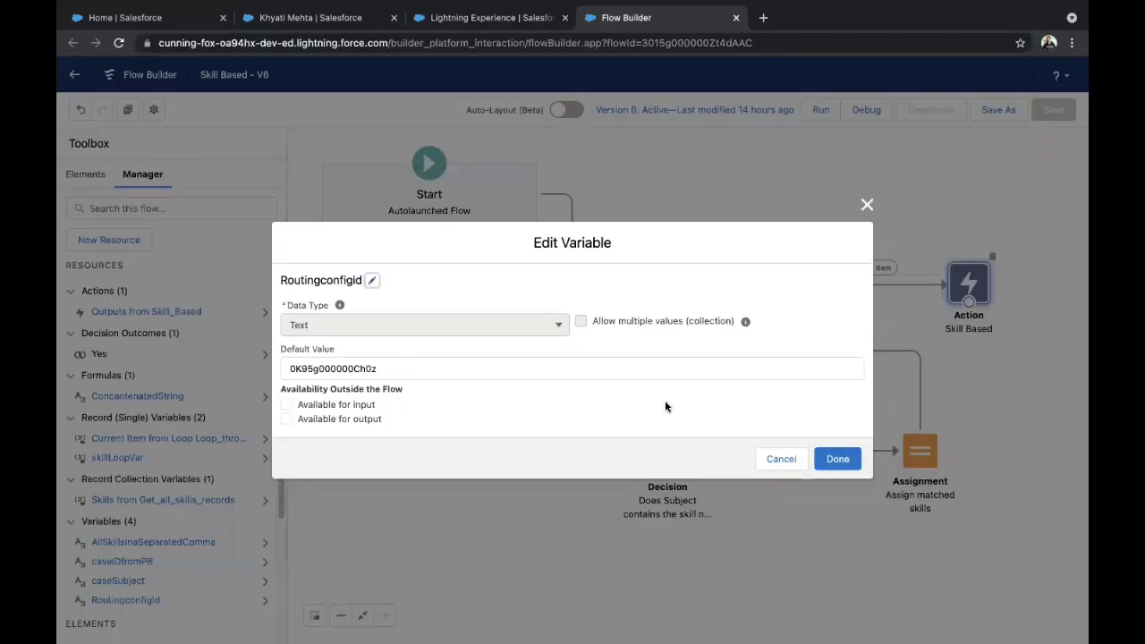
pyautogui.click(776, 459)
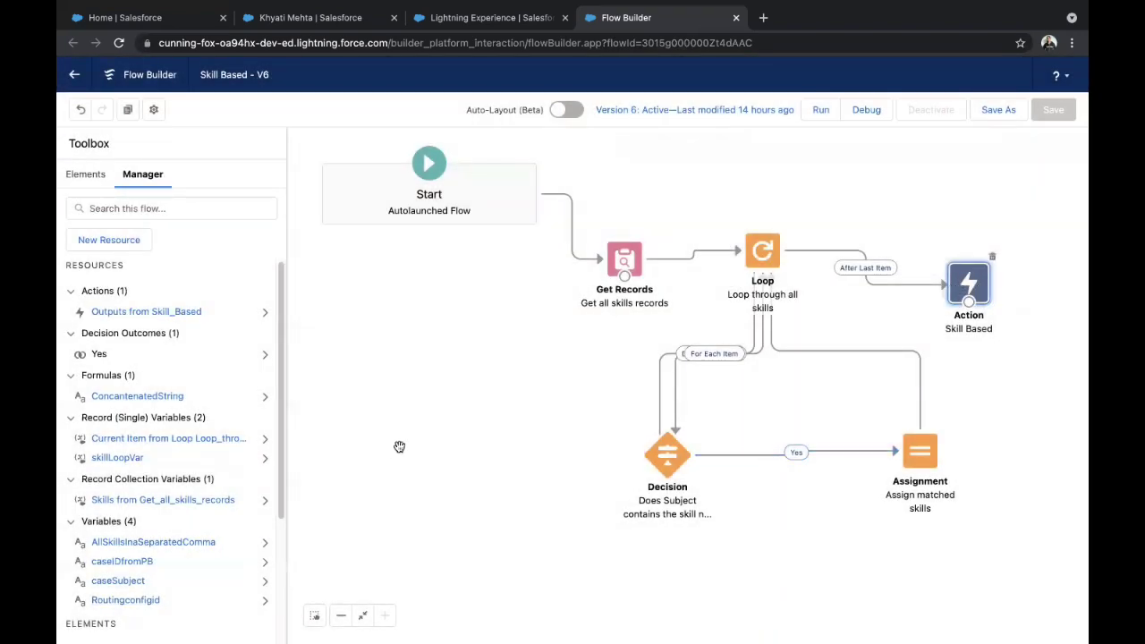
pyautogui.doubleClick(968, 283)
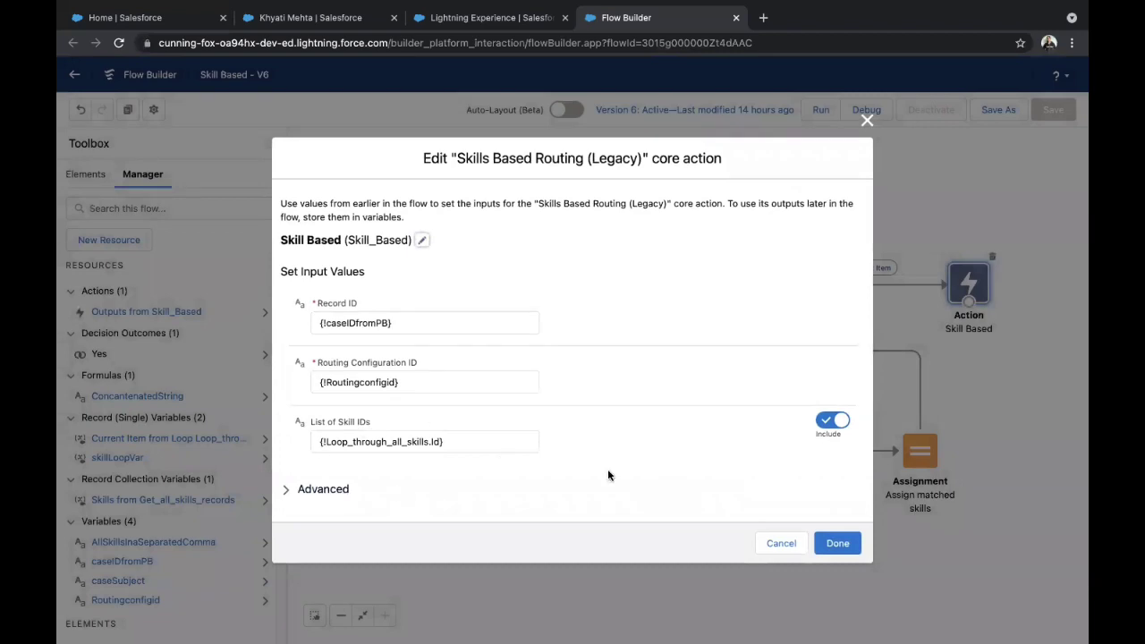
pyautogui.click(791, 543)
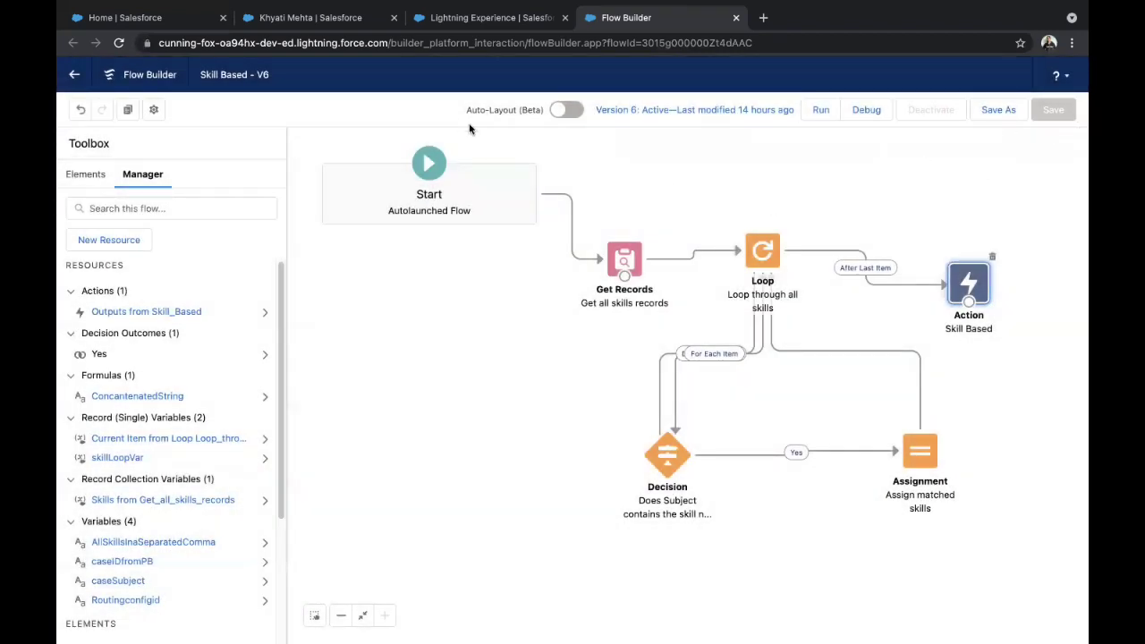
# Step: Find Process Builder in Setup and open the Skill Based Routing process
pyautogui.click(493, 18)
pyautogui.doubleClick(134, 145)
pyautogui.write('pro')
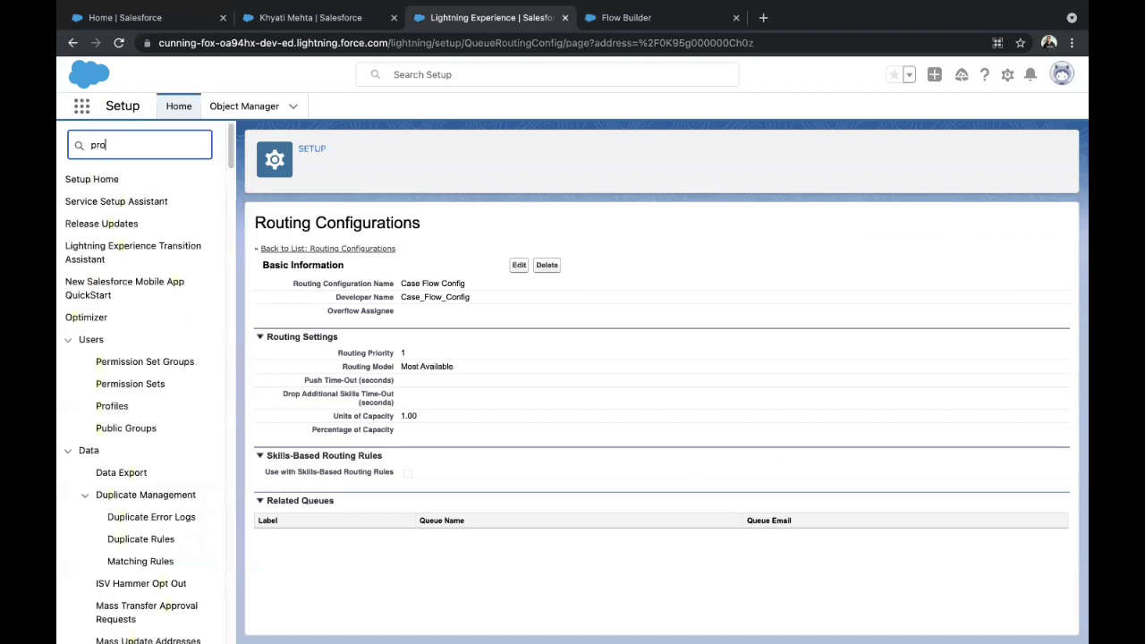
pyautogui.write('cess bu')
pyautogui.click(105, 198)
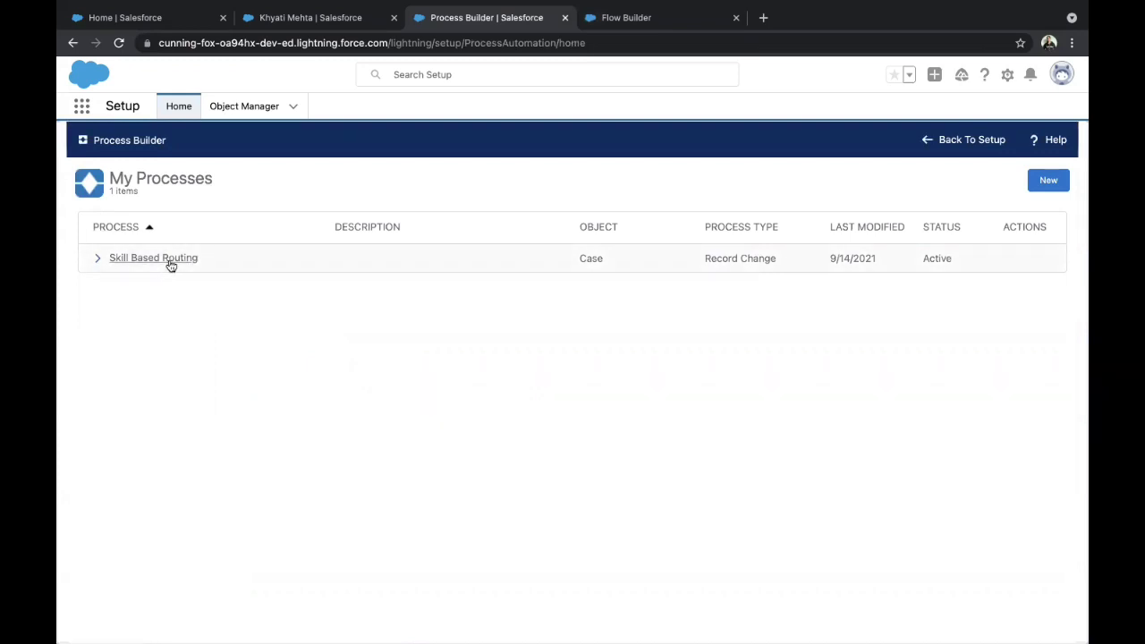
pyautogui.click(168, 260)
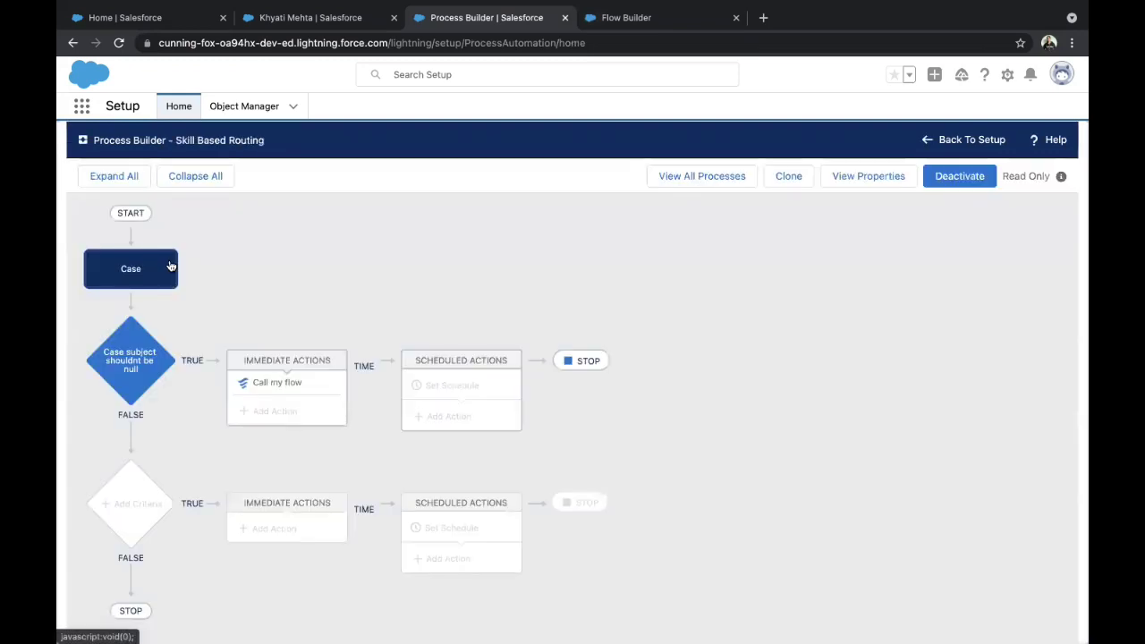
# Step: Review the process's Case start settings, its subject criteria and the Call my flow variables, and check the service resource's skills
pyautogui.click(141, 271)
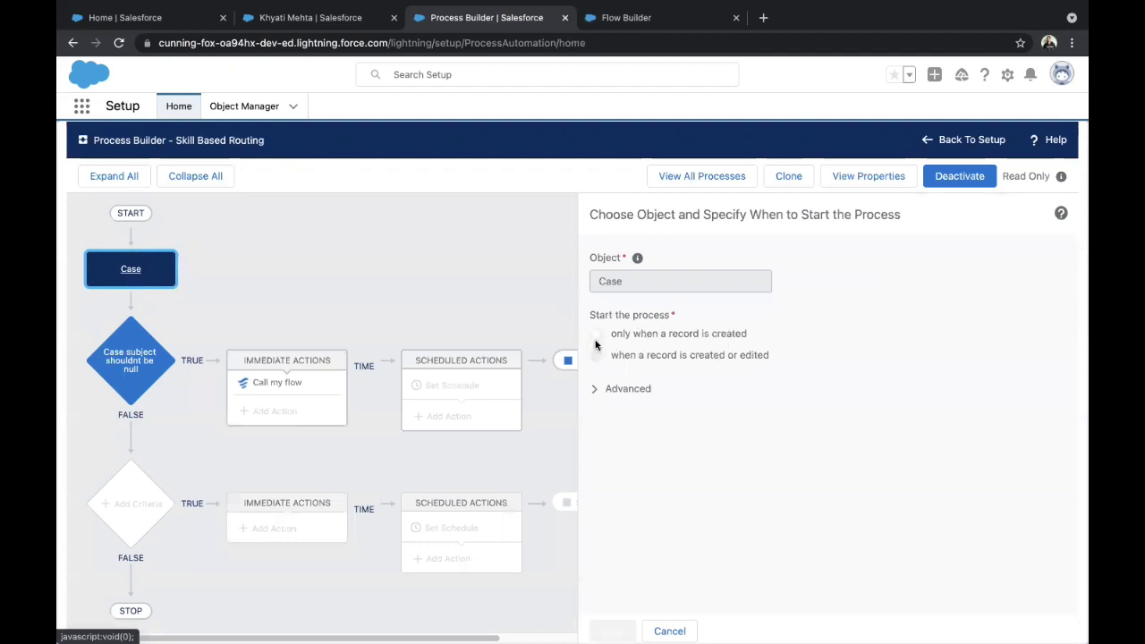
pyautogui.click(152, 356)
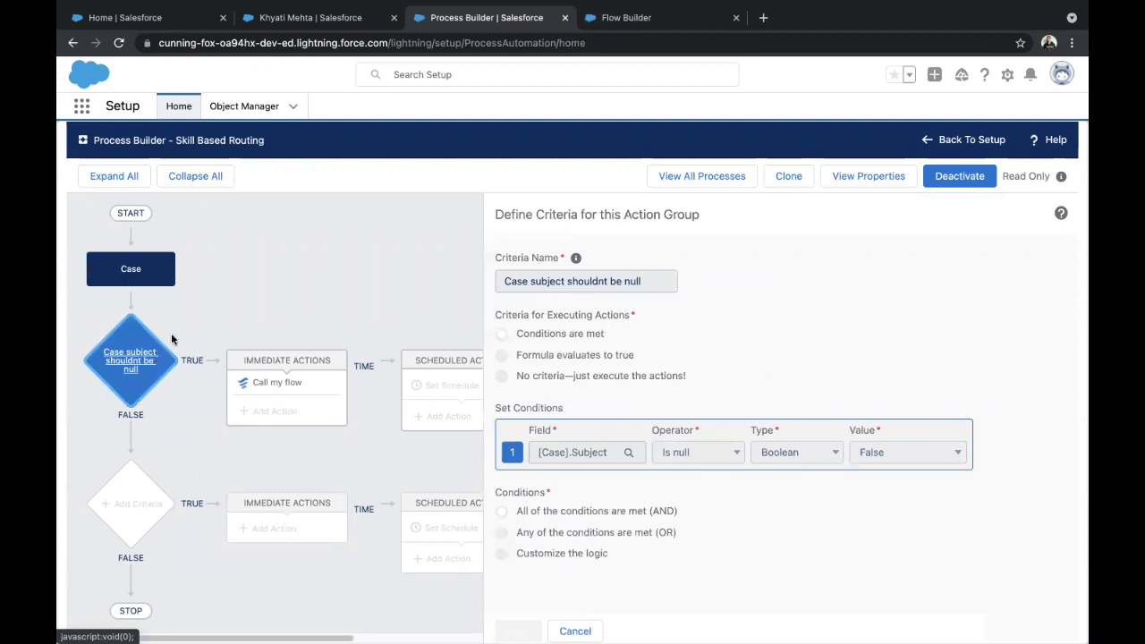
pyautogui.click(282, 384)
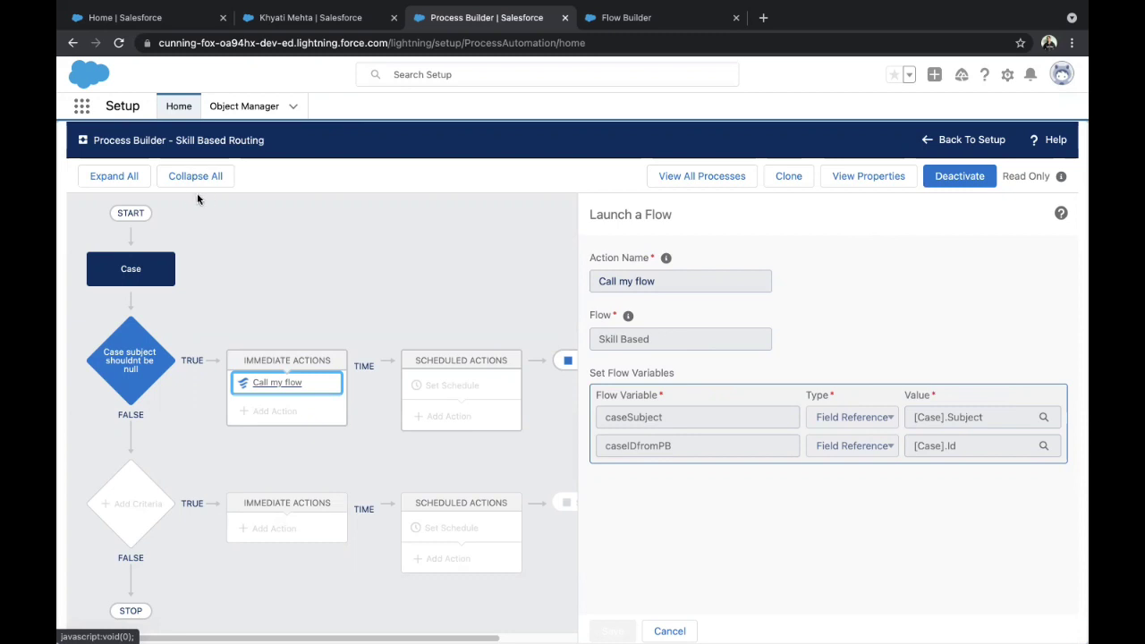
pyautogui.click(328, 21)
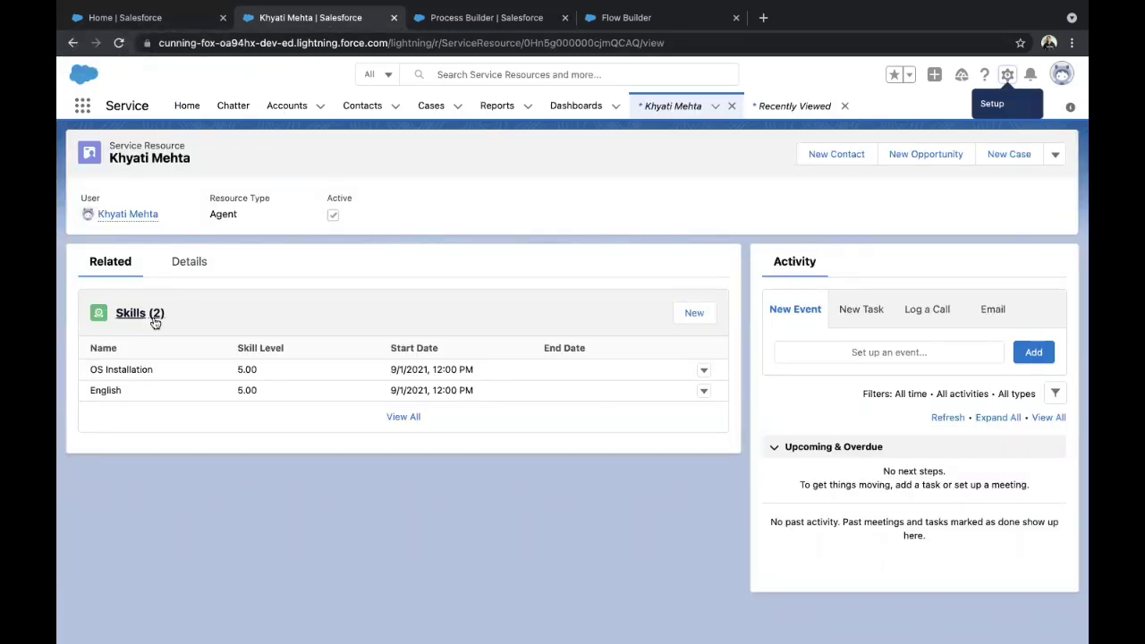
# Step: Open the Service Console app and start a new case
pyautogui.click(167, 22)
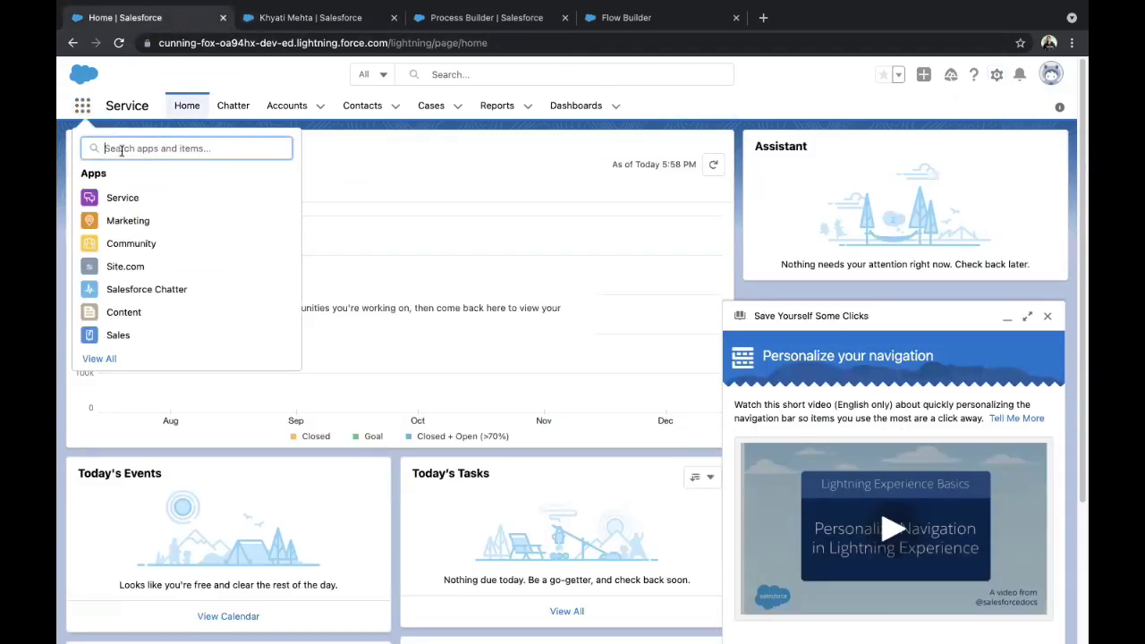
pyautogui.write('ser')
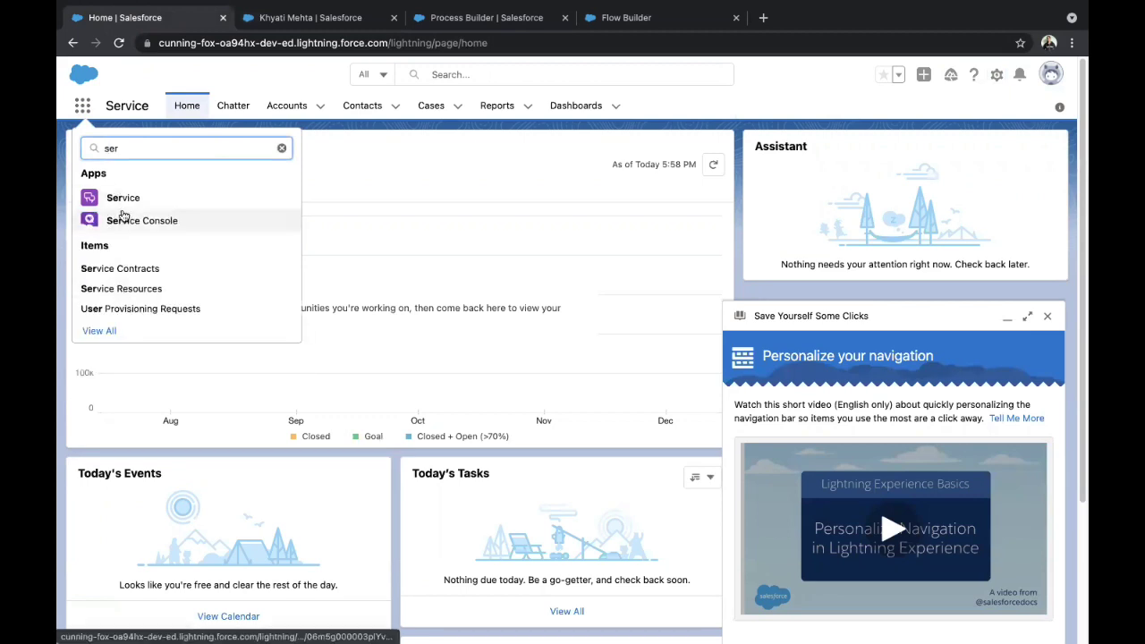
pyautogui.click(123, 222)
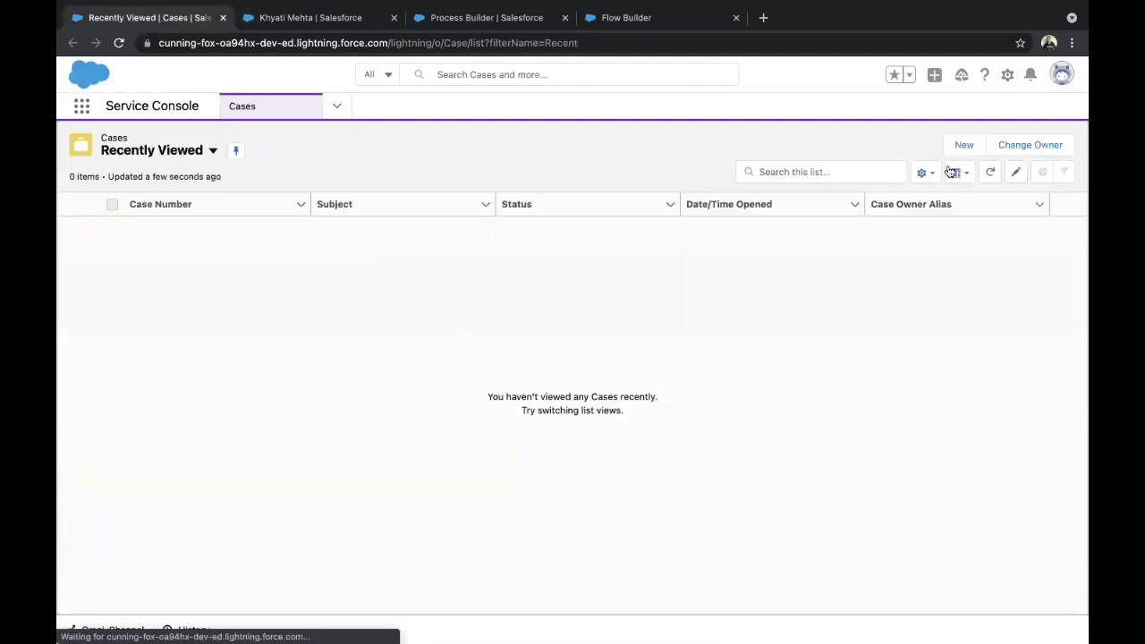
pyautogui.click(966, 145)
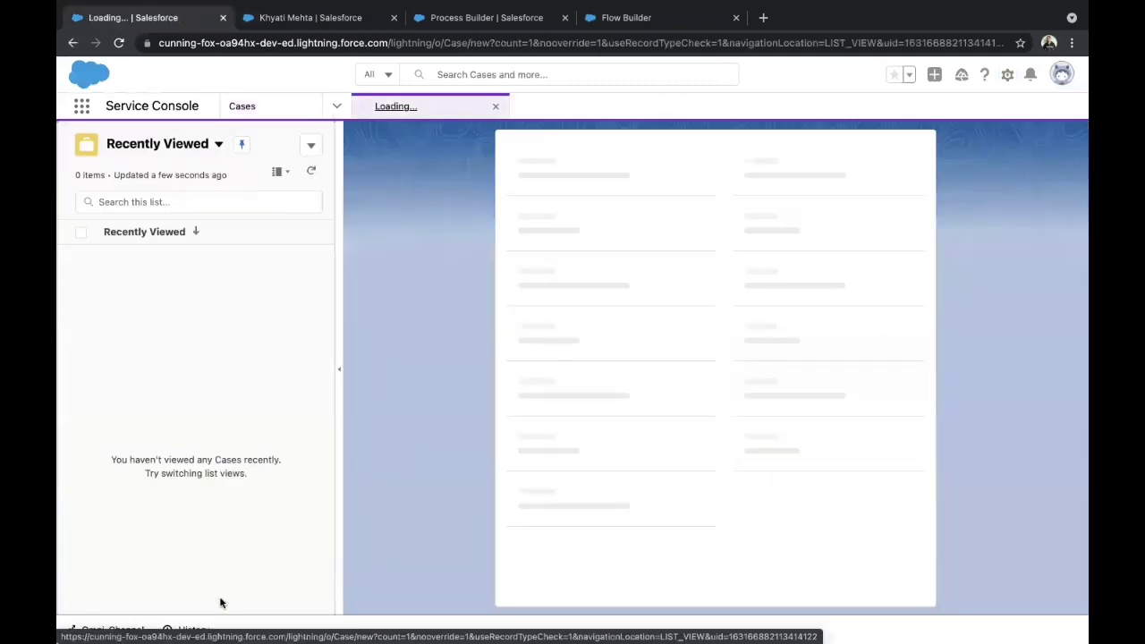
# Step: Set the Omni-Channel presence status to Available so routed work can be received
pyautogui.click(296, 319)
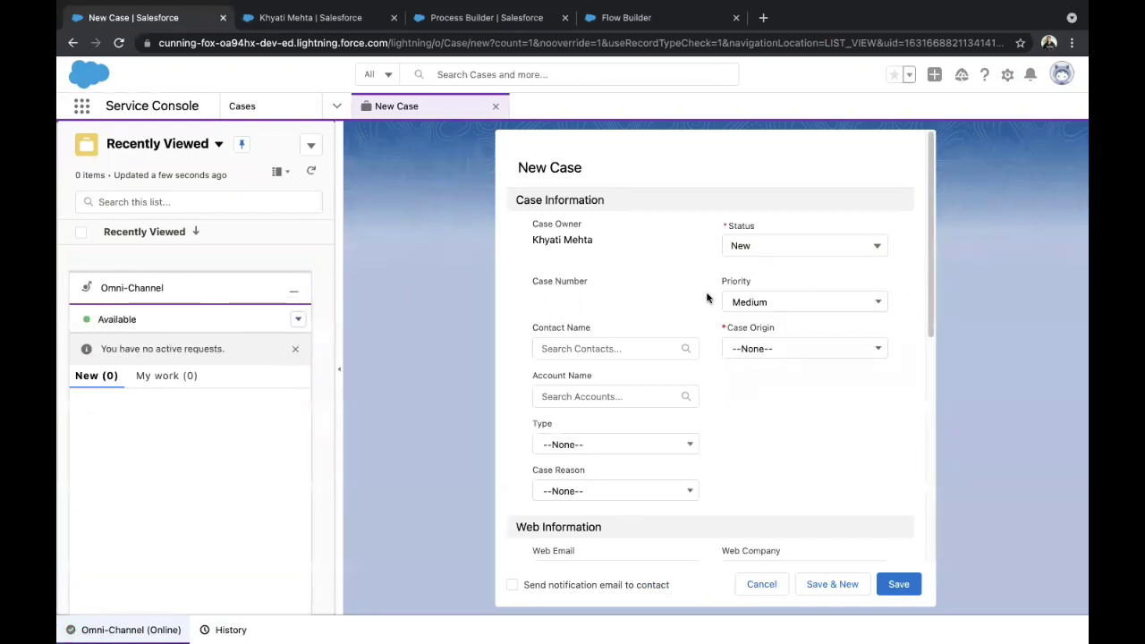
# Step: Choose a case origin, enter "OS Installation Needed in English" as the subject, and save the new case
pyautogui.click(747, 351)
pyautogui.click(749, 401)
pyautogui.scroll(-5, 654, 421)
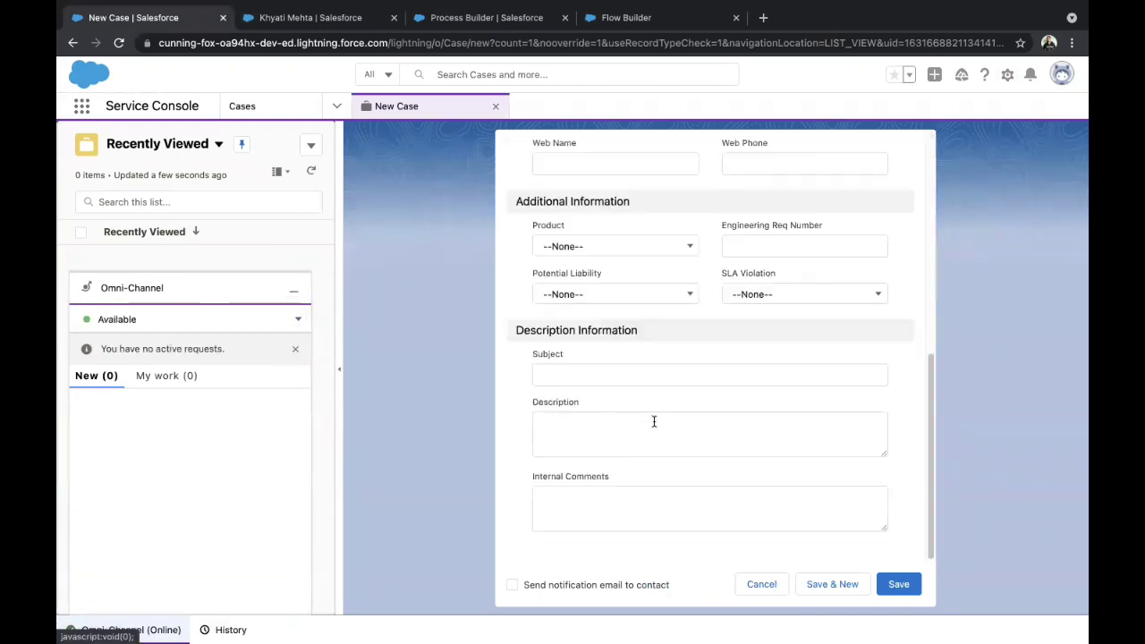
pyautogui.click(623, 375)
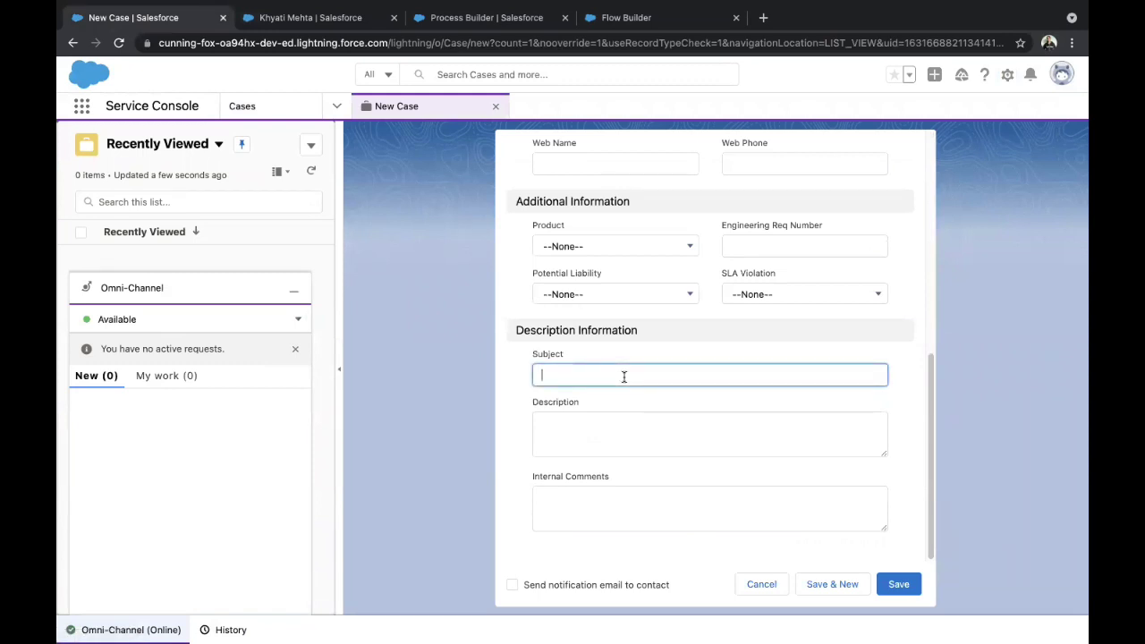
pyautogui.write('OS Installation ')
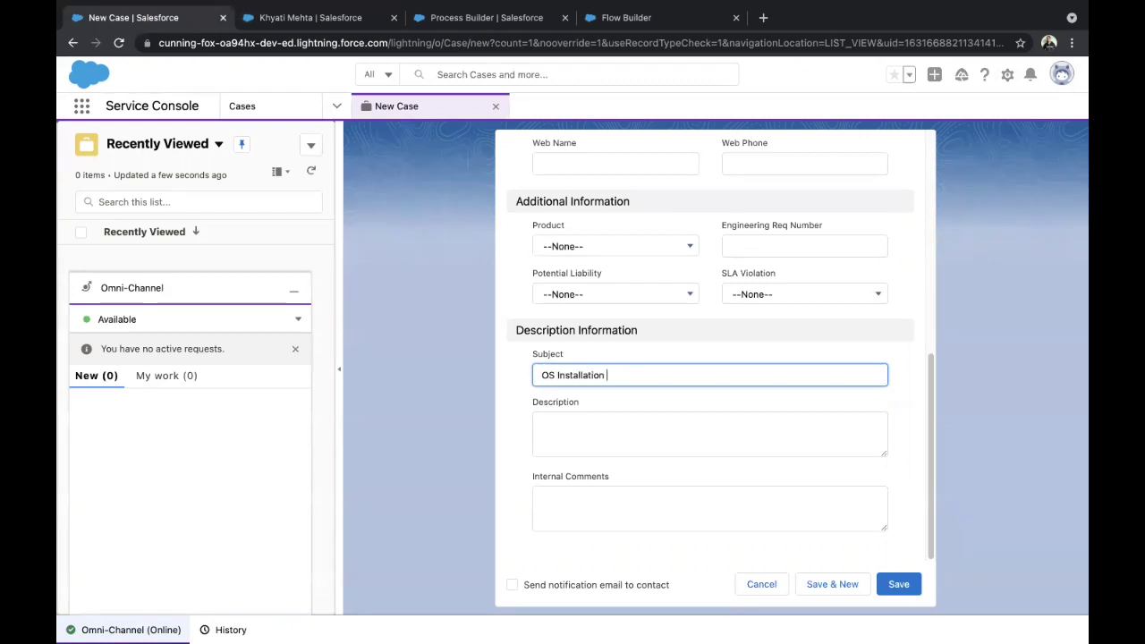
pyautogui.write('Needed in English')
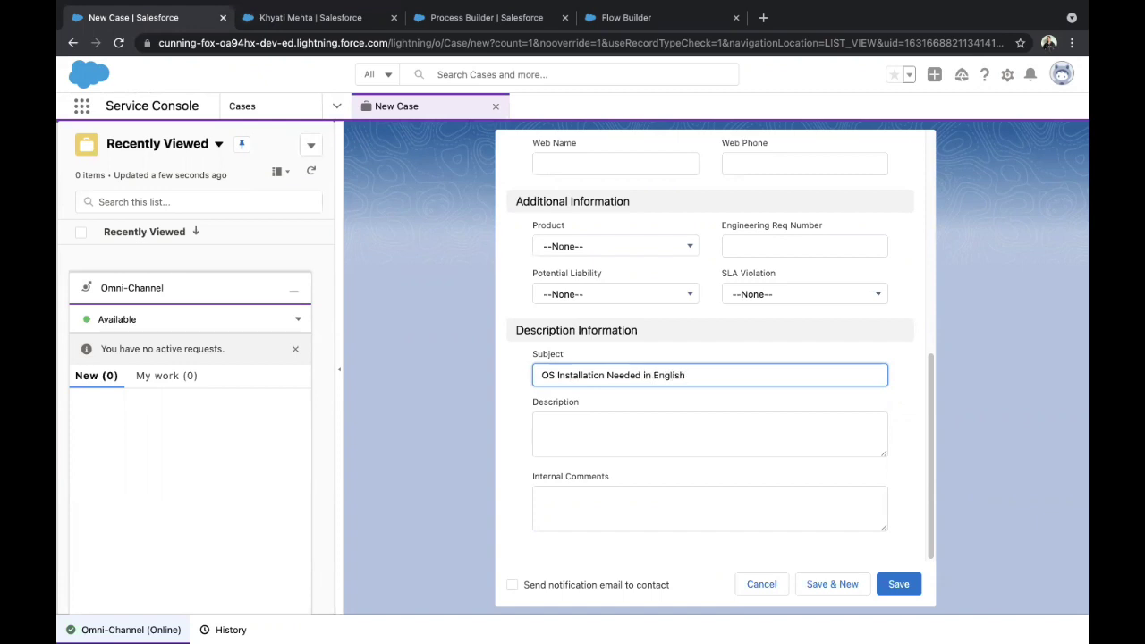
pyautogui.click(898, 590)
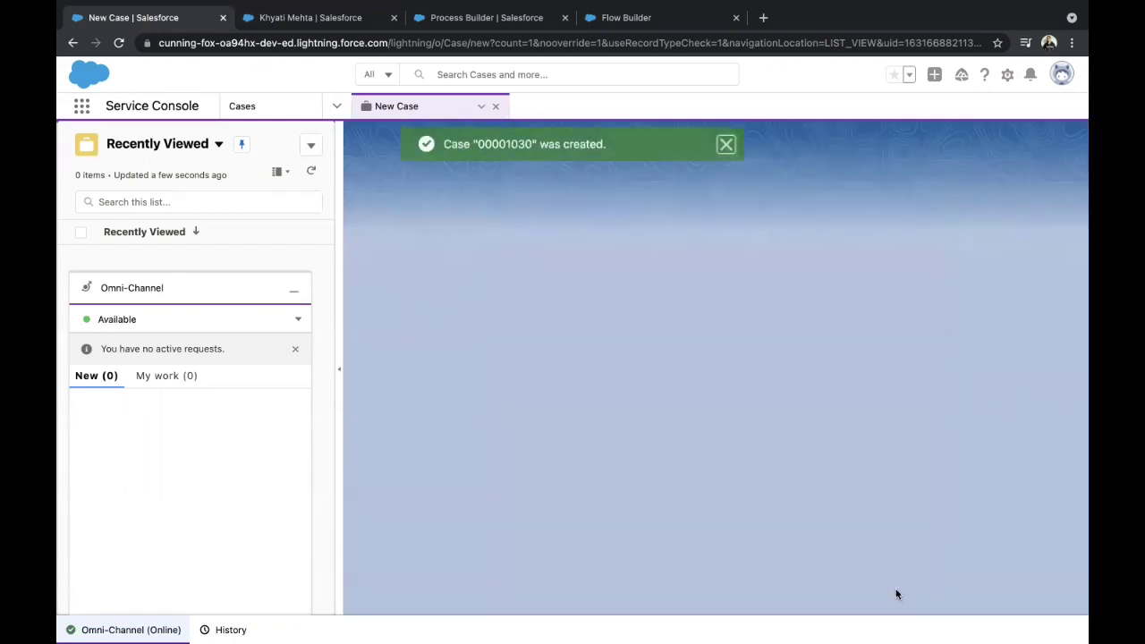